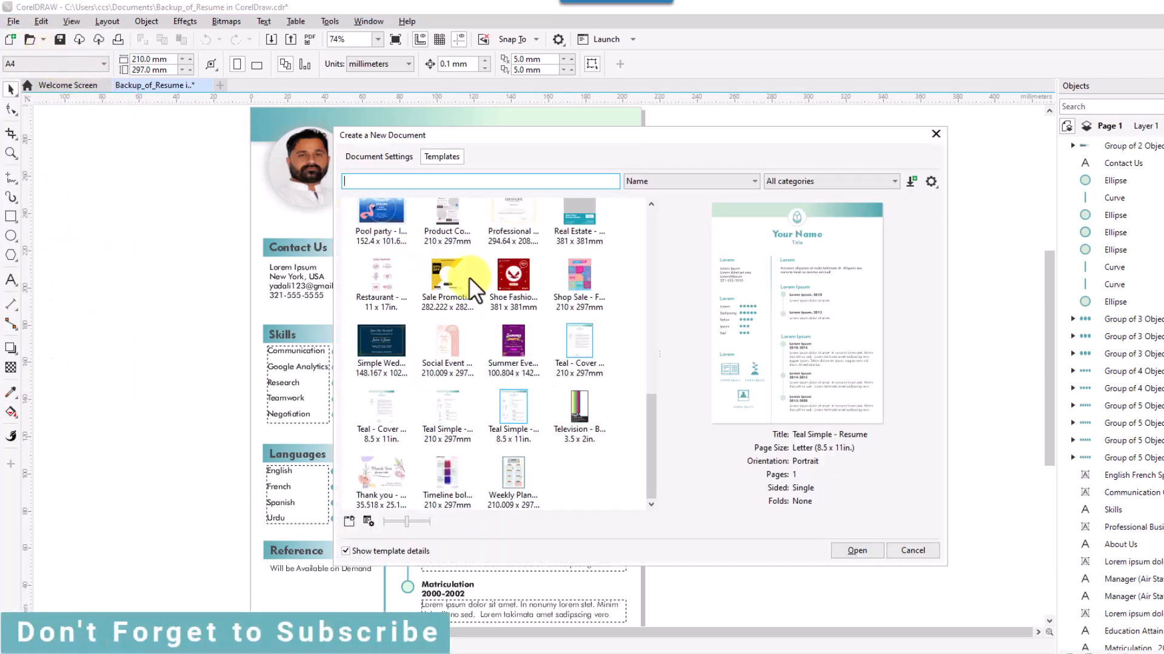
Create Untitled-1 from the A4 Teal Simple - Resume template, not the Letter version.
scroll(515, 301, up, 2)
scroll(515, 301, down, 2)
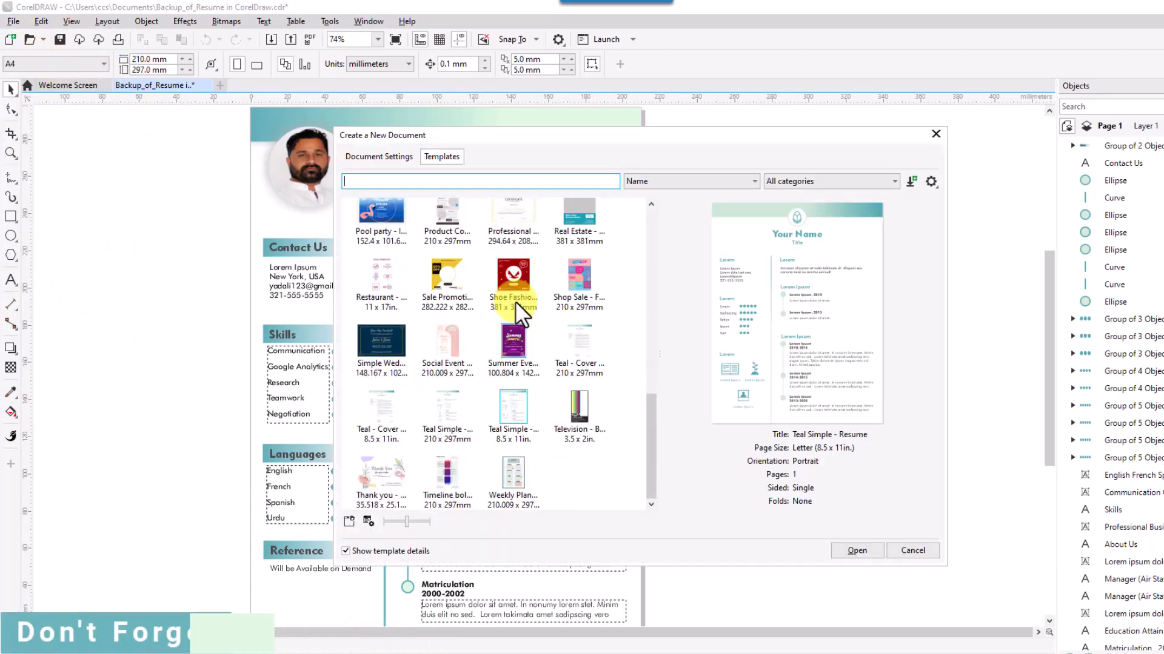
click(509, 409)
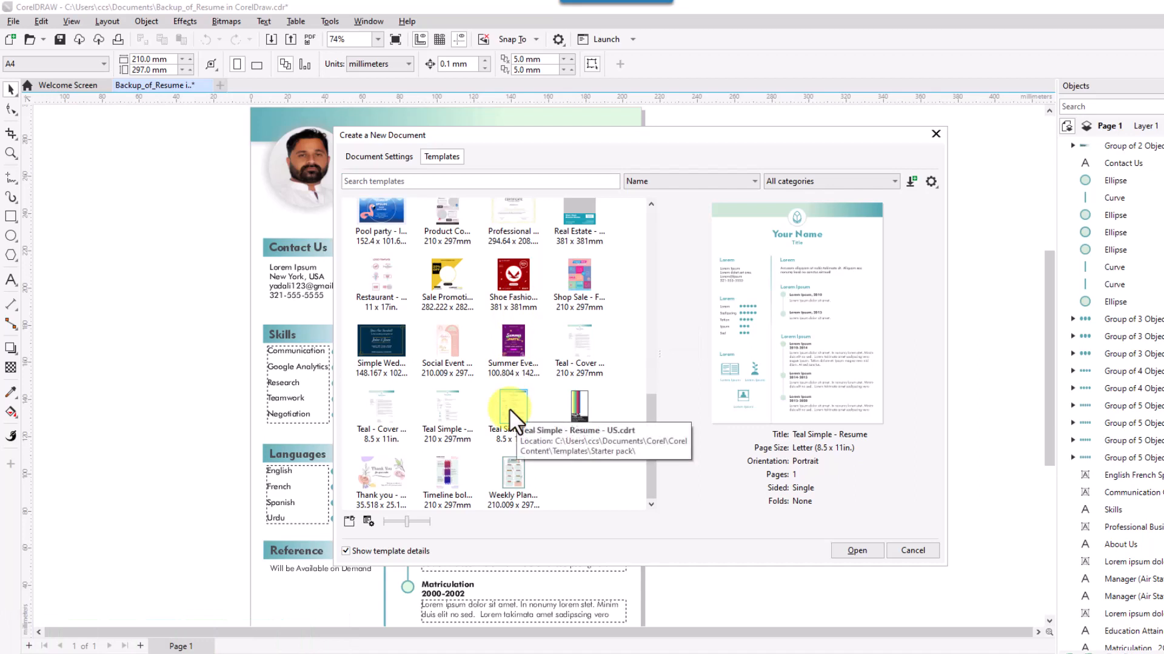
click(456, 409)
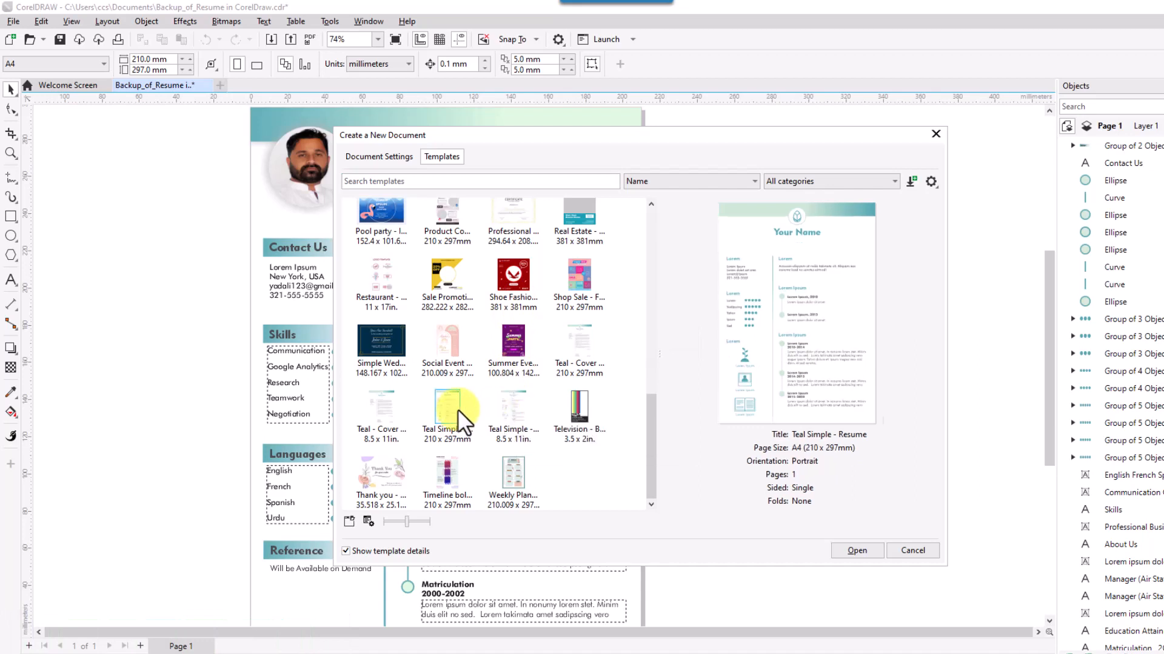
click(507, 409)
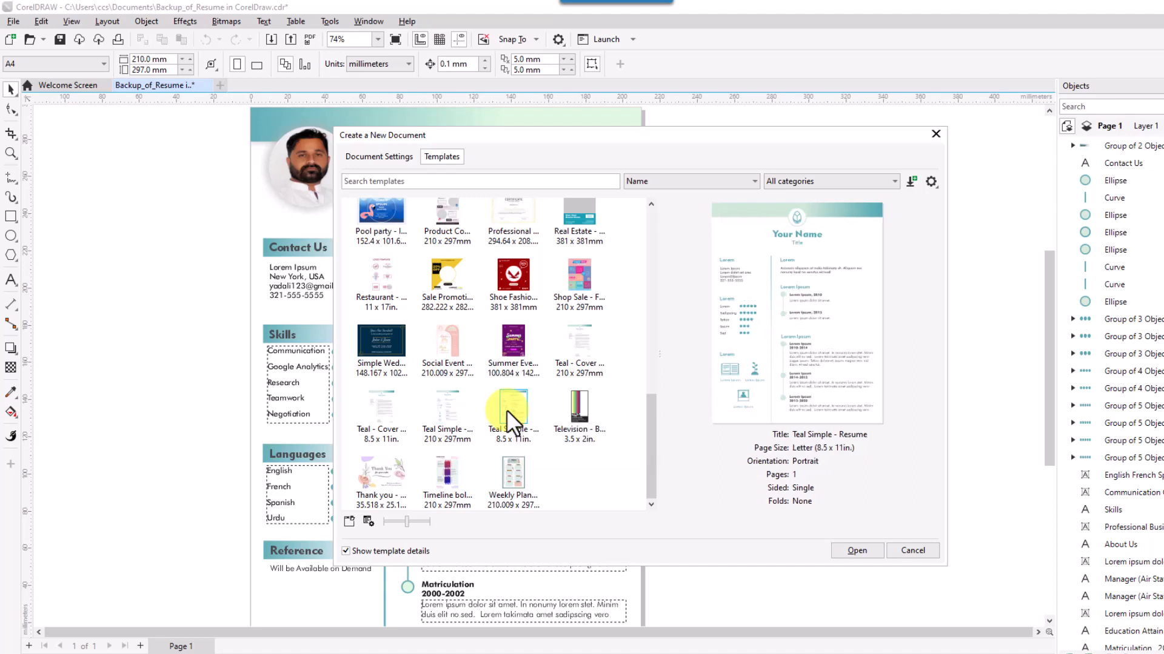
click(441, 406)
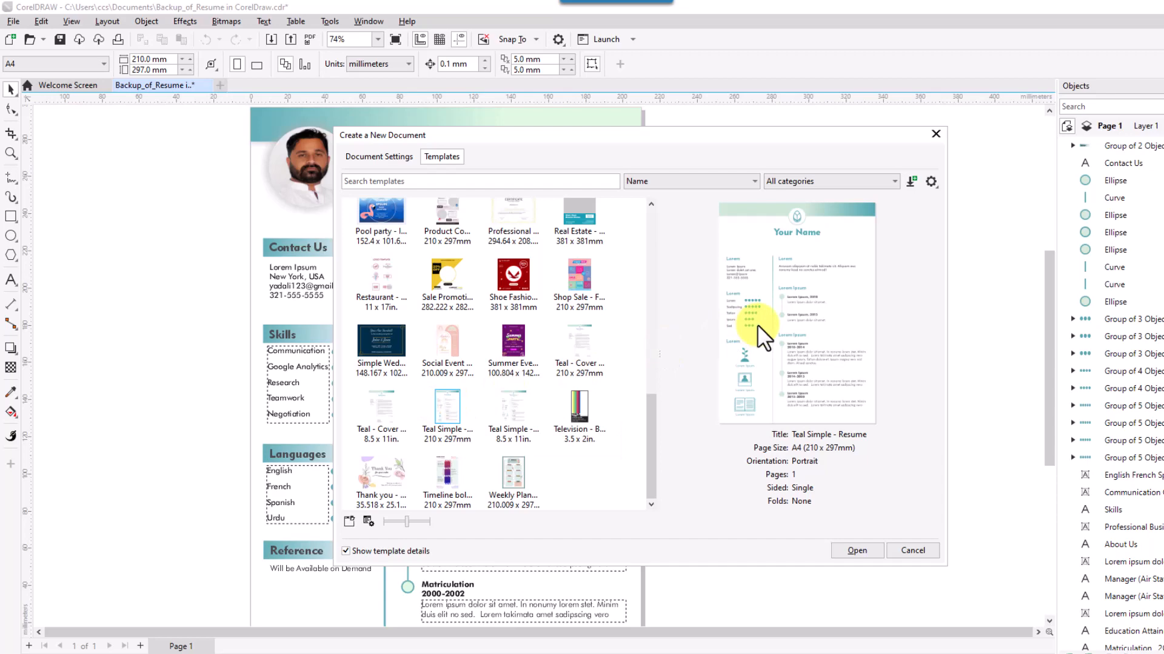
click(858, 550)
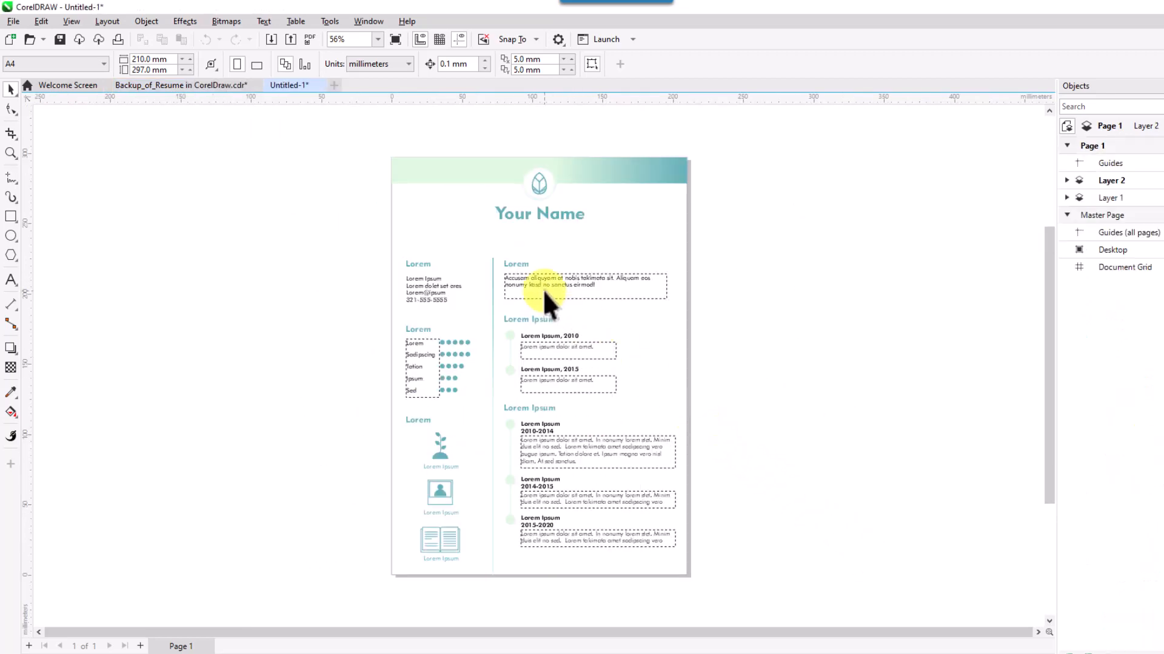
Delete the leaf logo from the header and enlarge the header circle.
scroll(543, 289, up, 3)
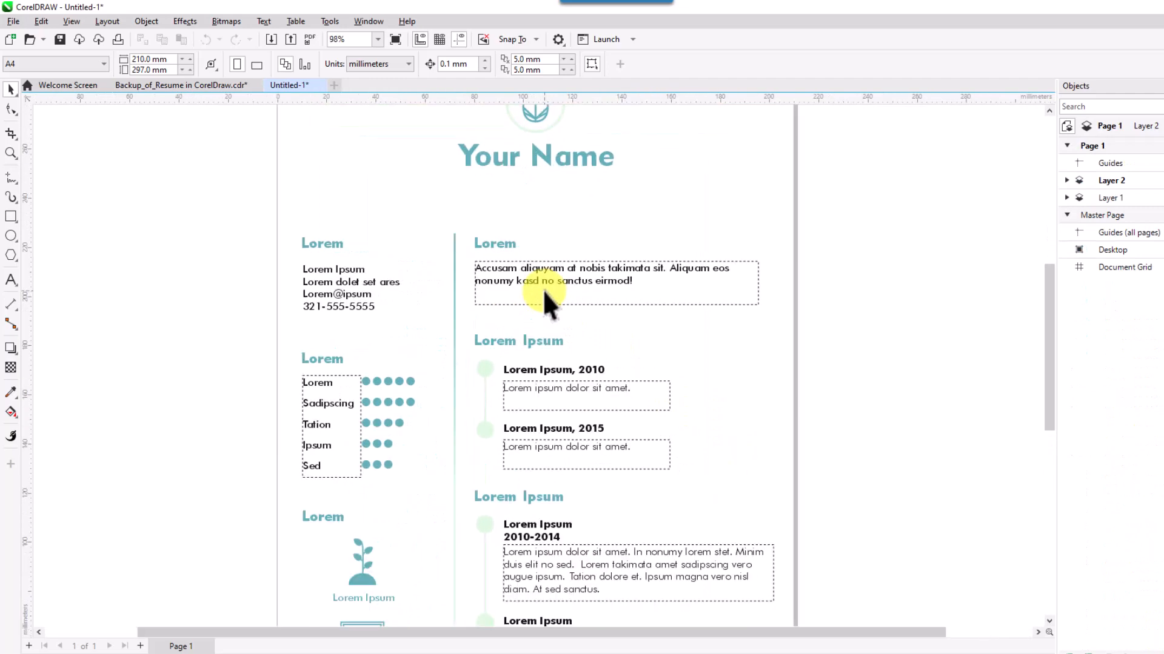
drag(560, 223, 587, 320)
click(563, 209)
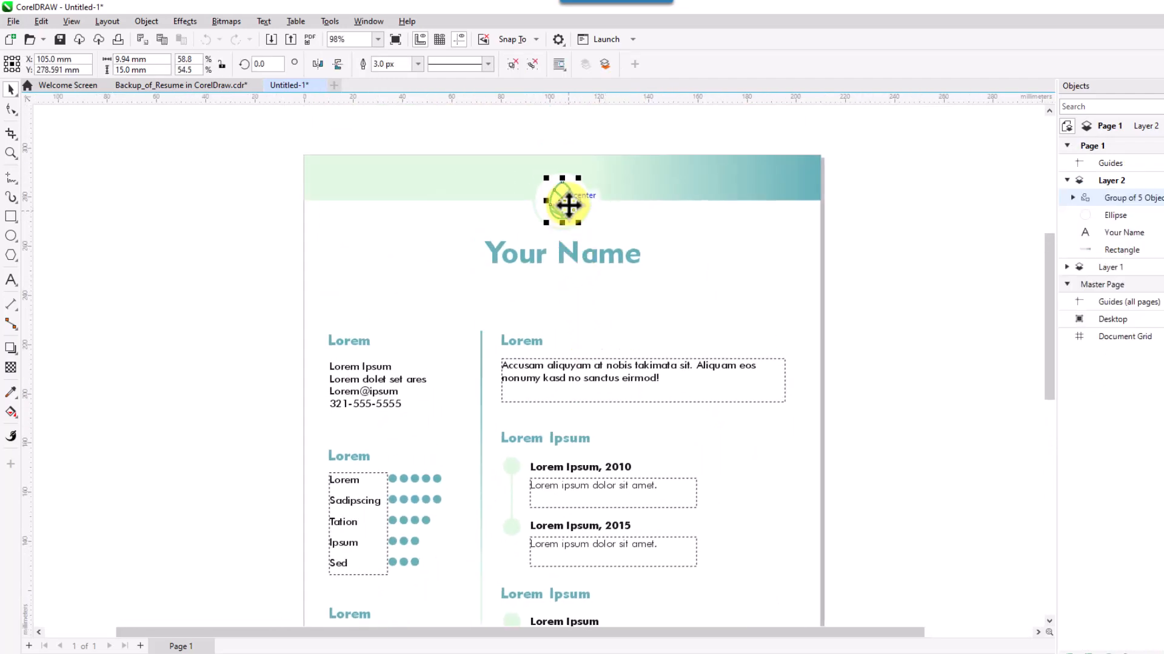
click(543, 149)
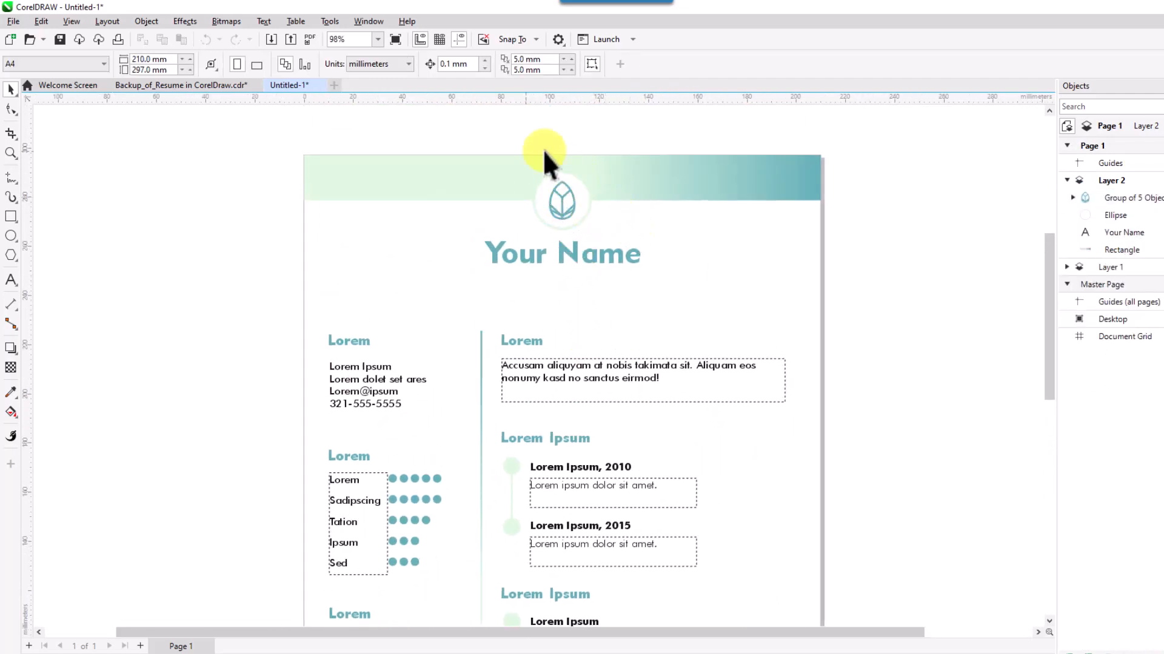
drag(538, 202, 410, 239)
click(427, 245)
key(Delete)
click(388, 211)
click(442, 286)
click(461, 297)
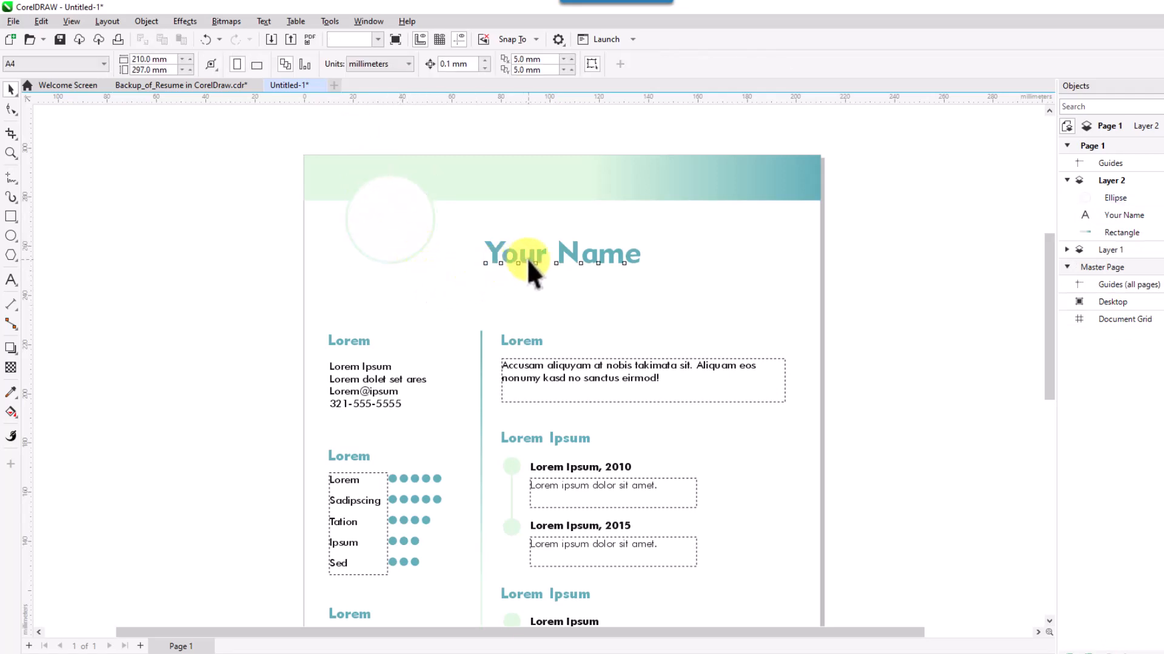
Move the Your Name title up and replace it with the candidate's full name.
drag(526, 258, 512, 228)
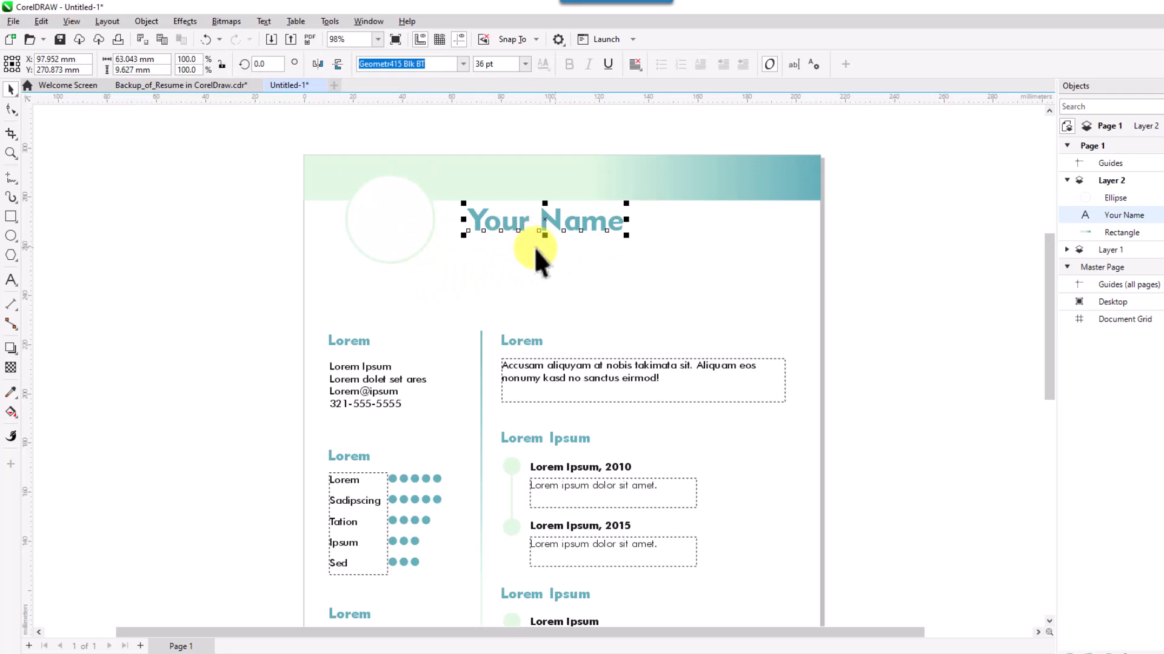
key(F8)
key(BackSpace)
key(BackSpace)
key(BackSpace)
key(BackSpace)
key(BackSpace)
key(BackSpace)
key(BackSpace)
key(BackSpace)
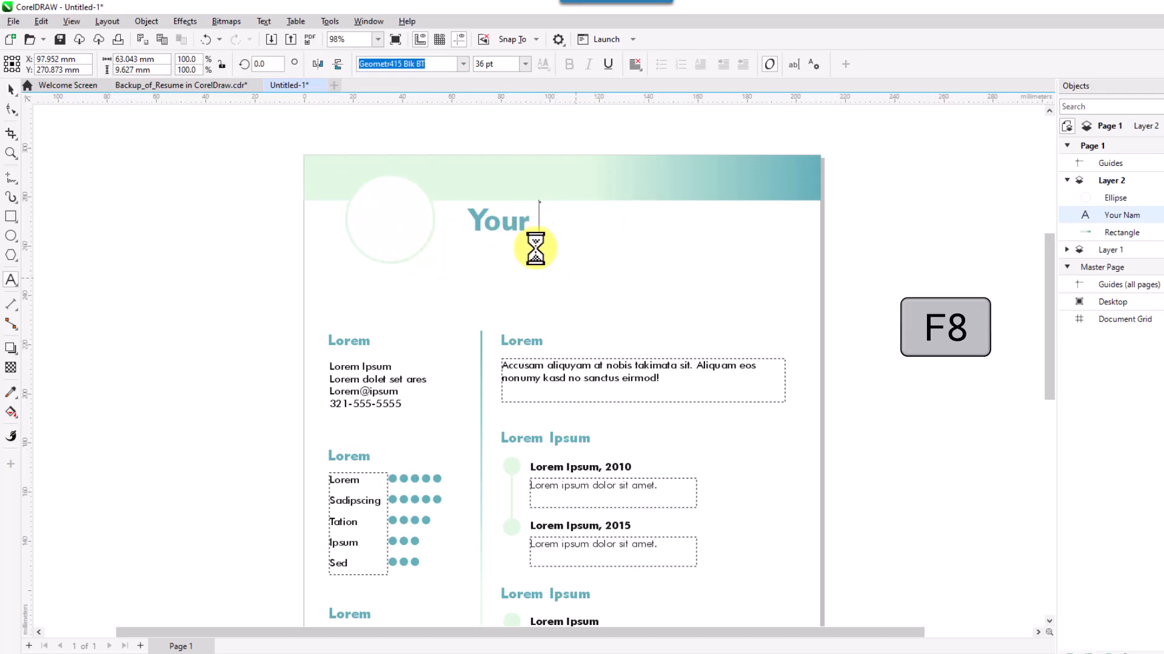
key(BackSpace)
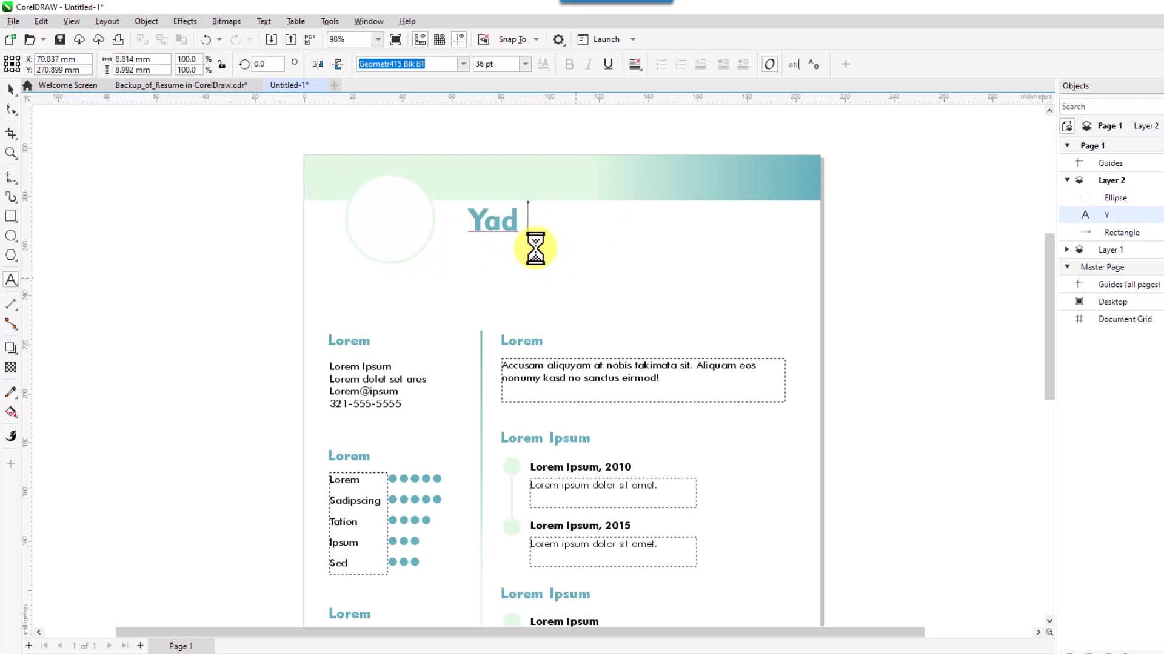
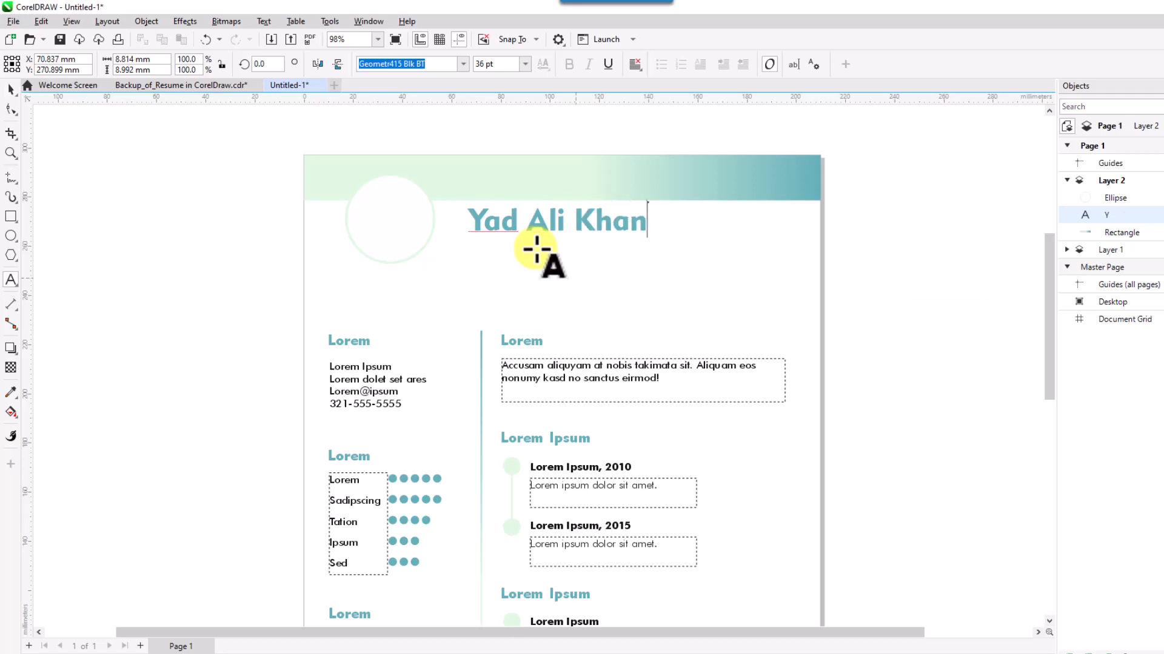
key(Escape)
click(11, 89)
Move a Lorem heading under the name and retype it as 'Business Developer'.
click(518, 340)
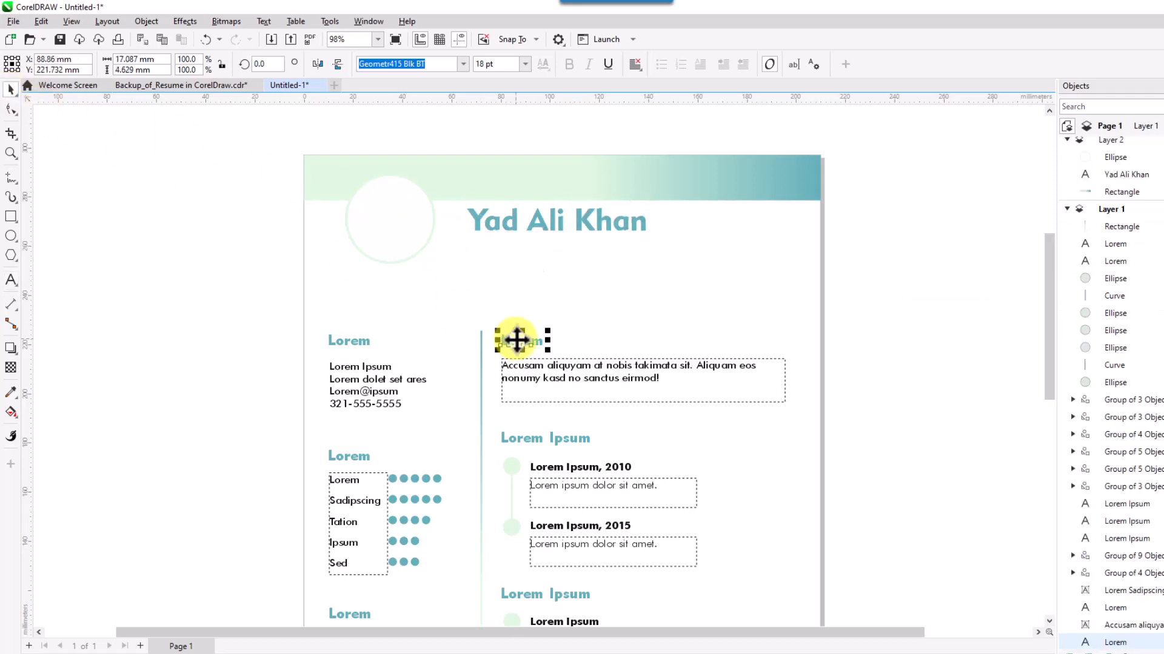
drag(517, 341, 497, 248)
key(F8)
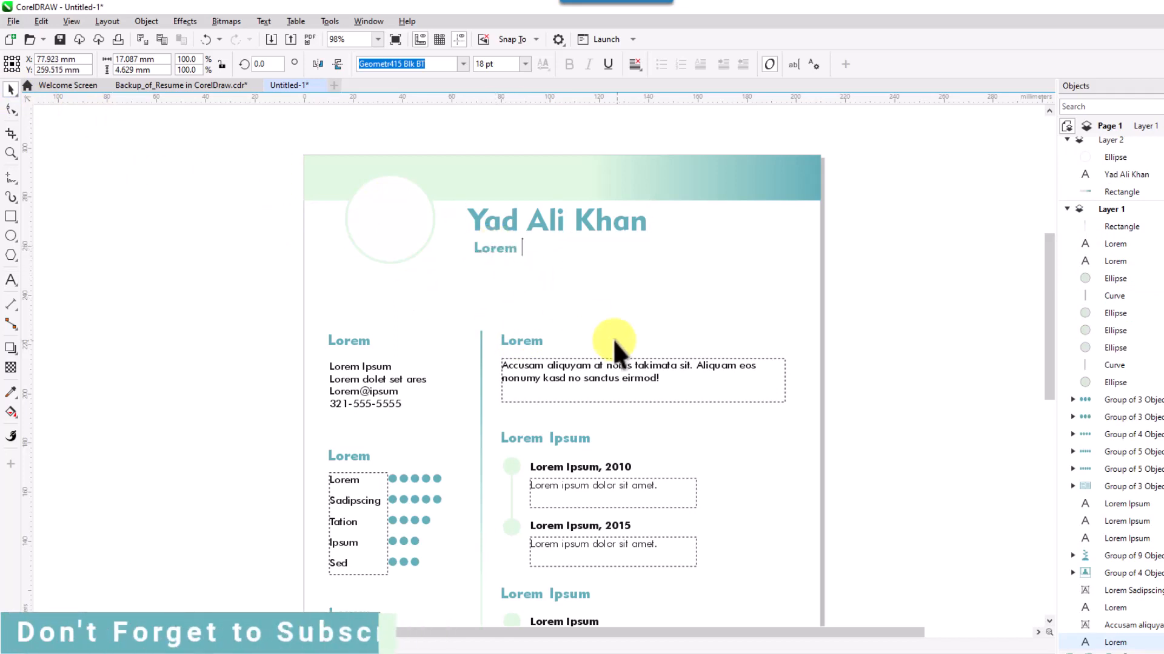
key(BackSpace)
key(BackSpace)
key(BackSpace)
key(BackSpace)
key(BackSpace)
text(Bu)
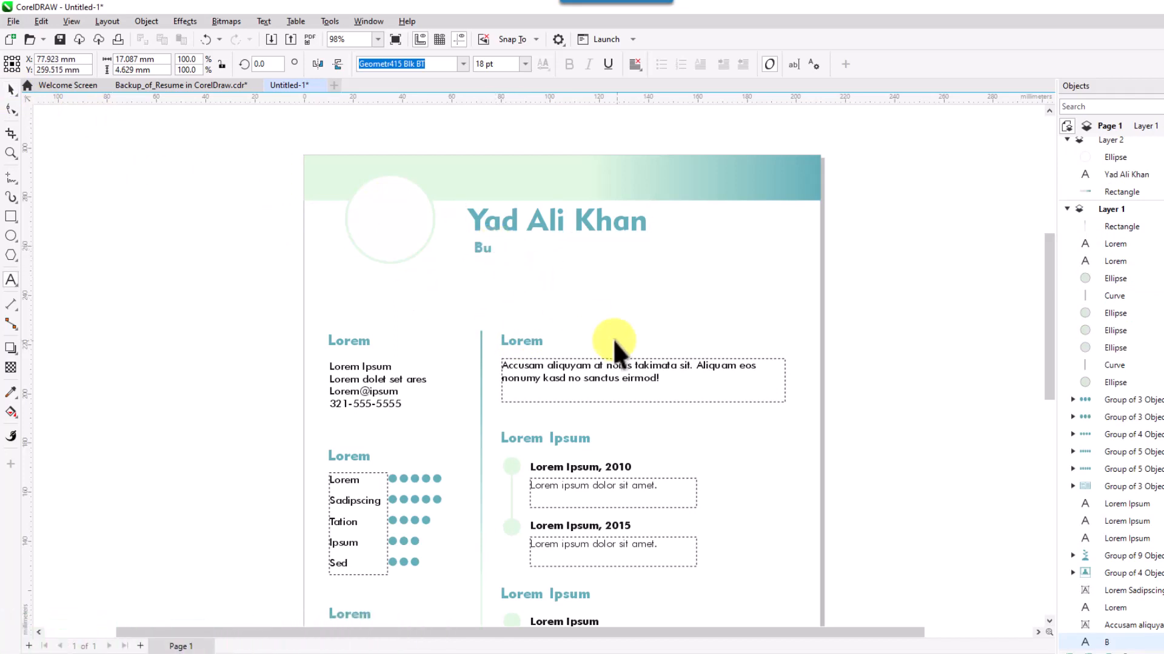
text(siness Developer)
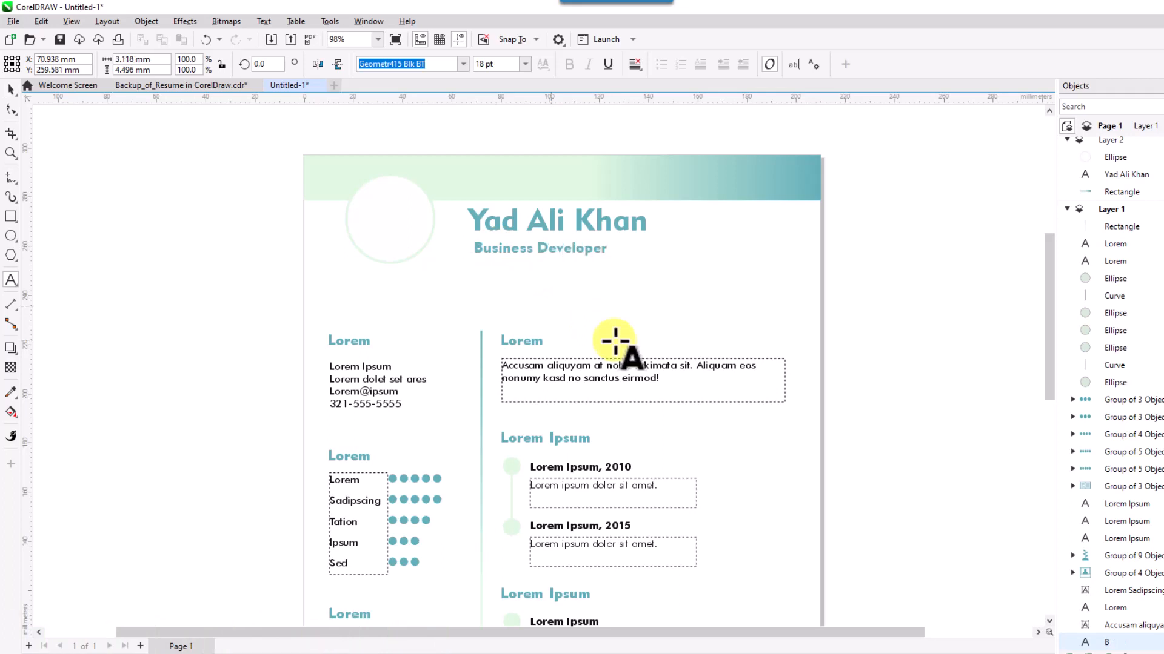
key(Escape)
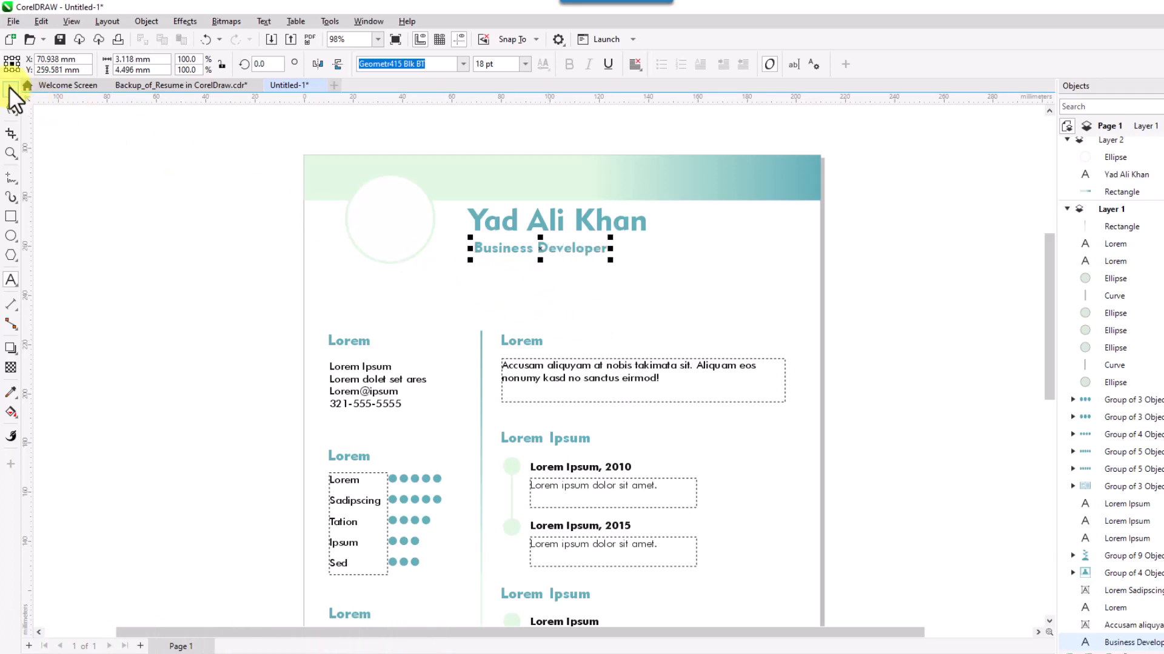
With the header circle selected, import photo.png.
click(9, 88)
click(591, 280)
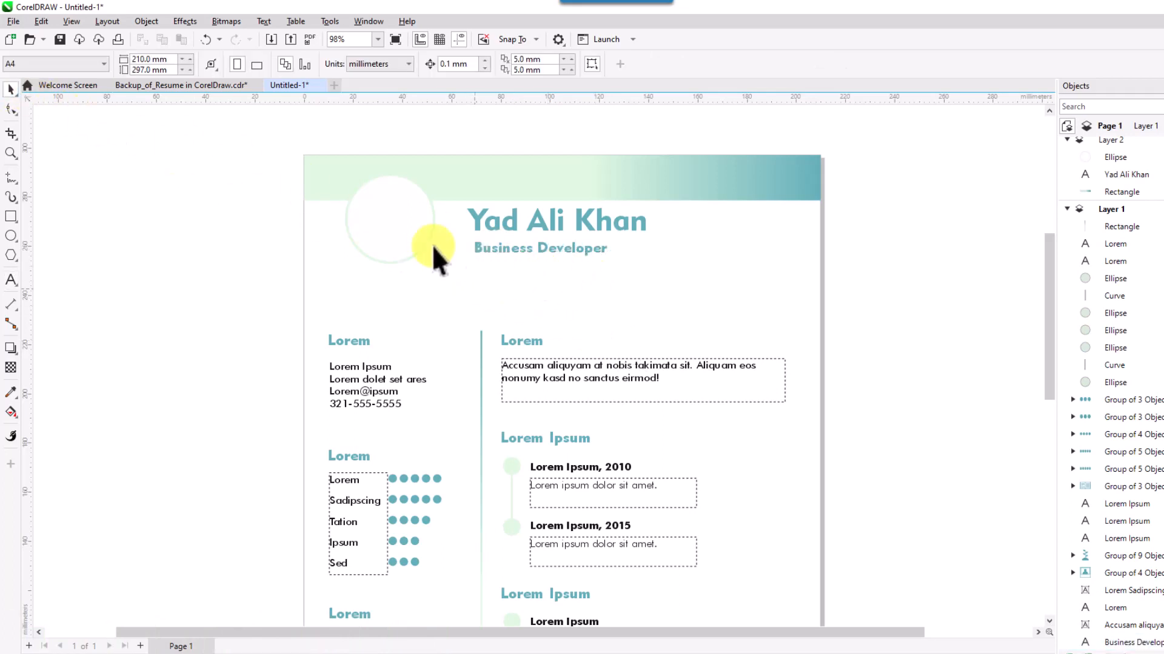
click(401, 227)
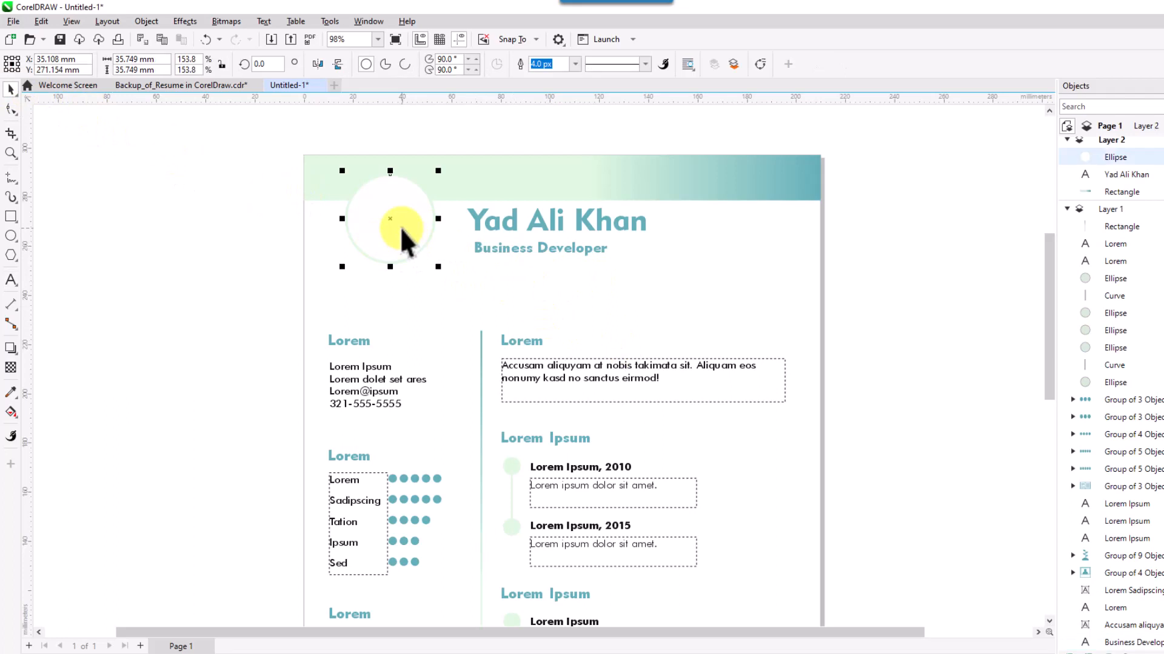
click(13, 21)
click(46, 242)
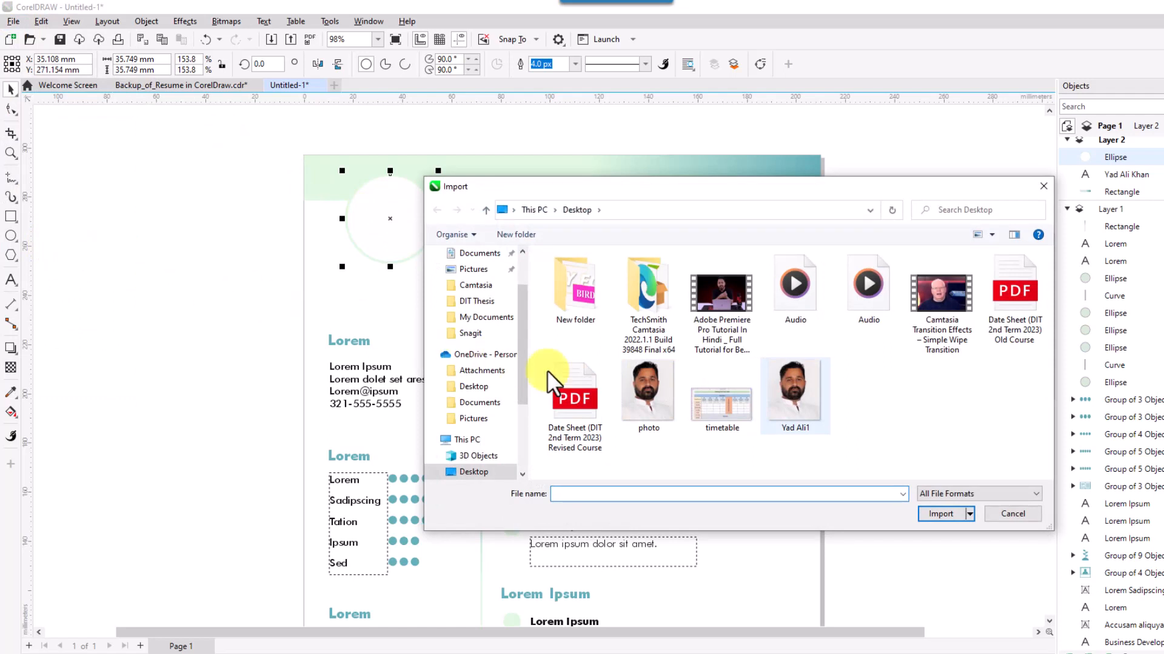
click(656, 397)
click(941, 514)
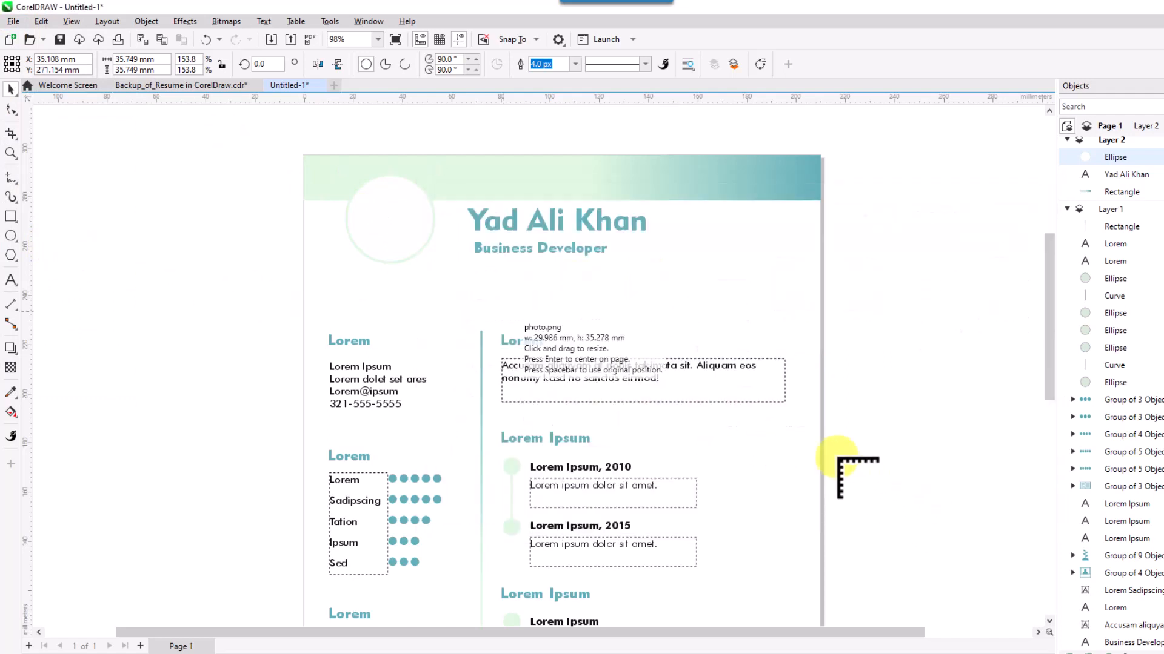
Place the photo and resize it to cover the header circle.
drag(337, 171, 470, 305)
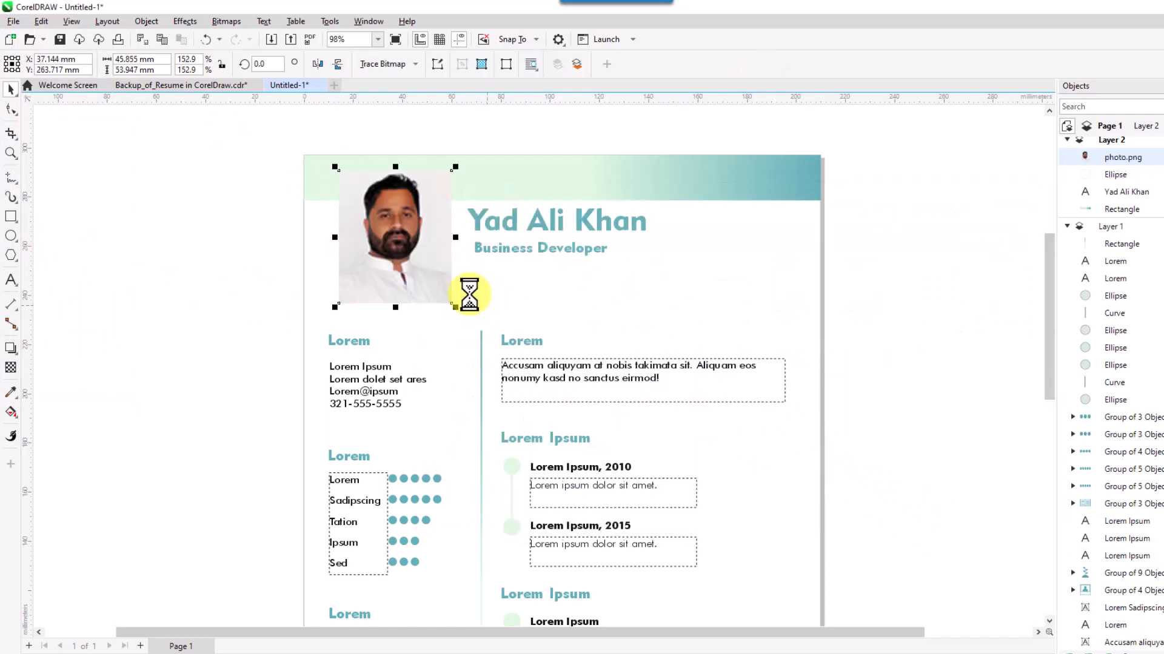
drag(429, 268, 439, 314)
drag(468, 226, 439, 259)
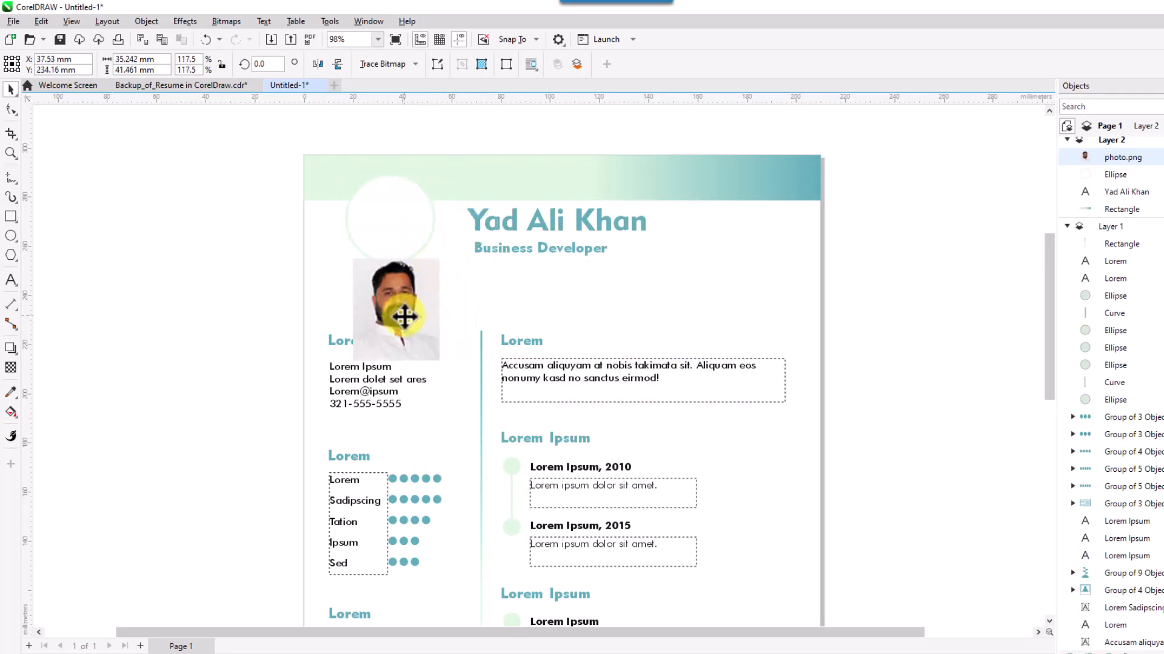
drag(404, 316, 403, 293)
drag(434, 229, 436, 238)
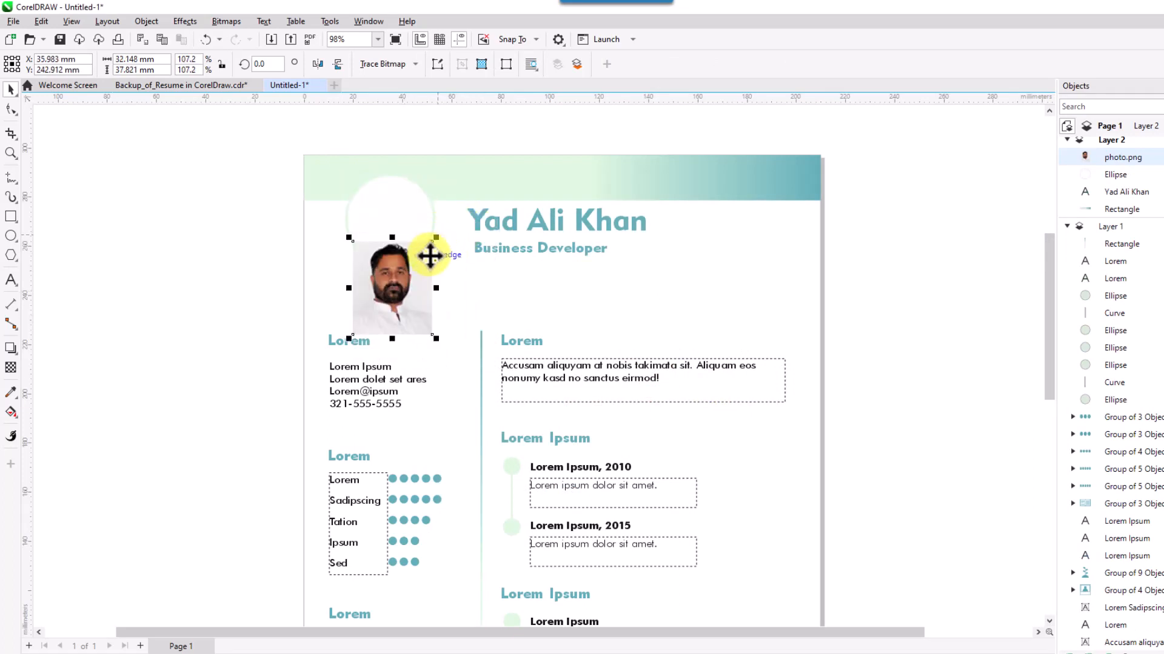
drag(421, 295, 418, 227)
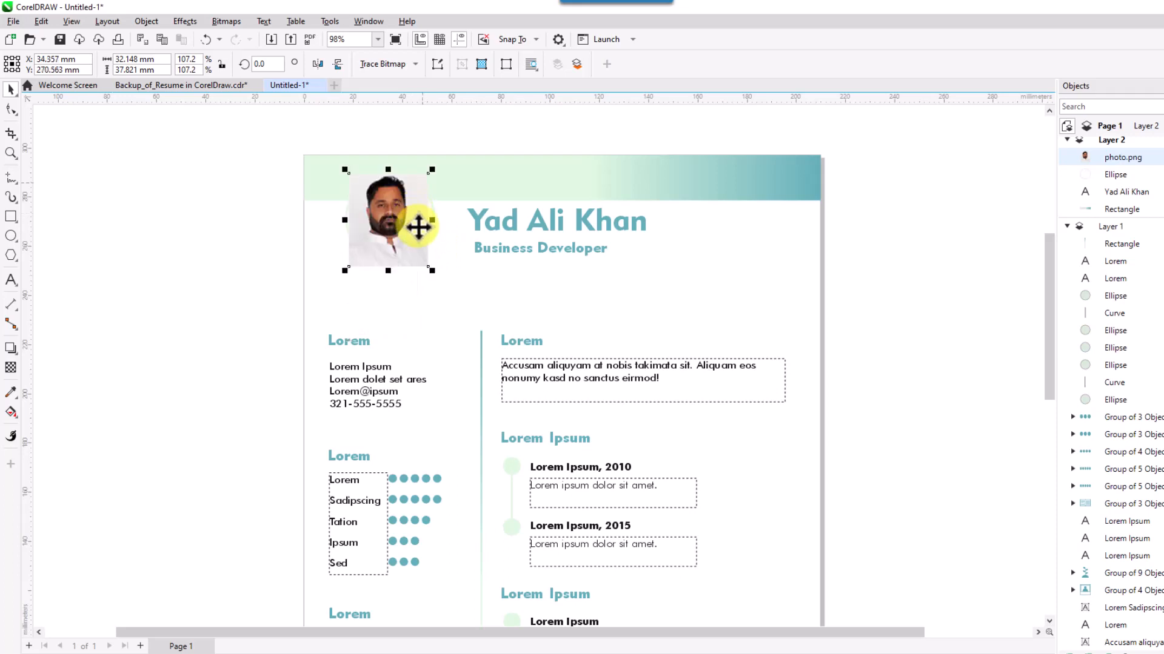
drag(434, 269, 419, 297)
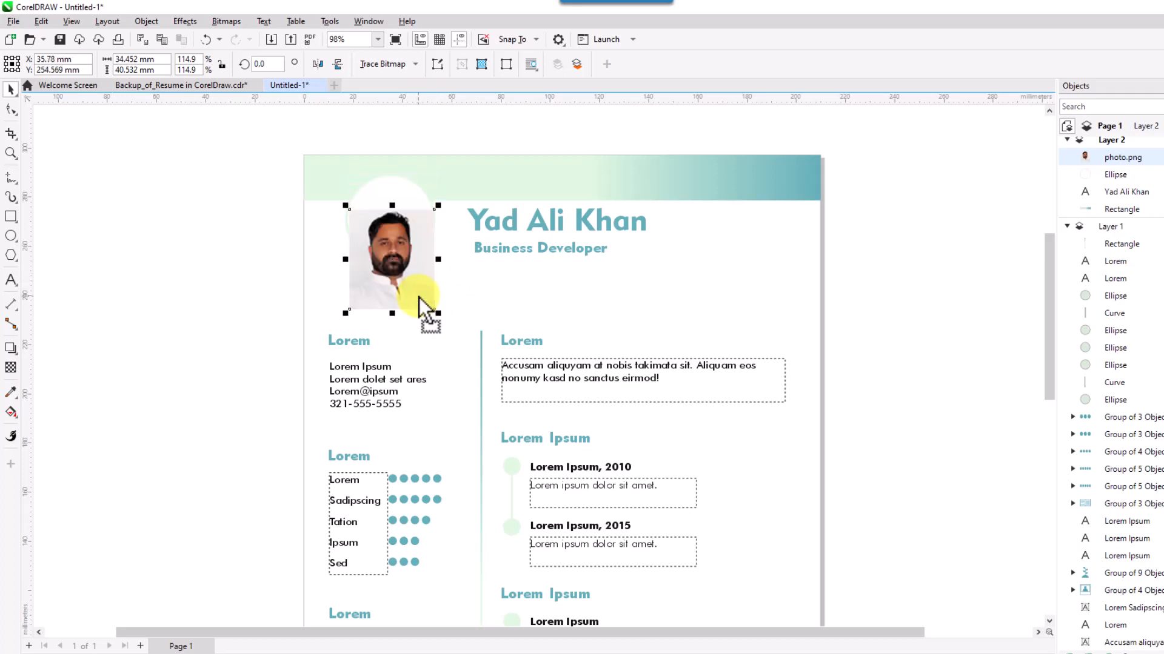
PowerClip the photo inside the header circle.
click(147, 22)
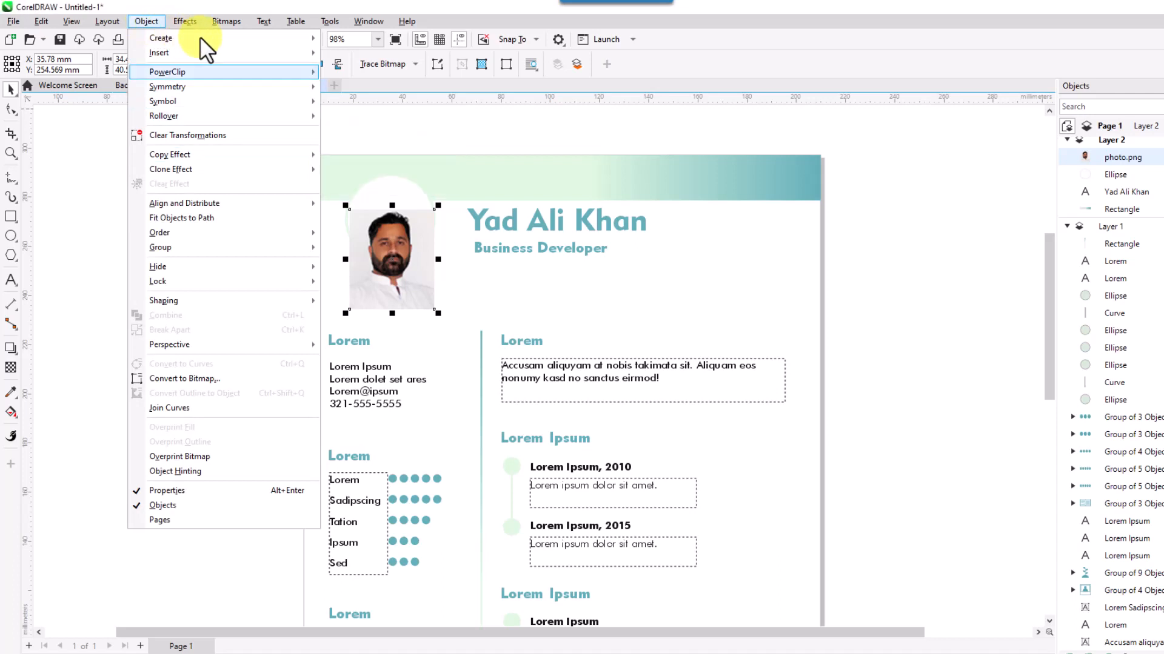
click(354, 74)
click(377, 199)
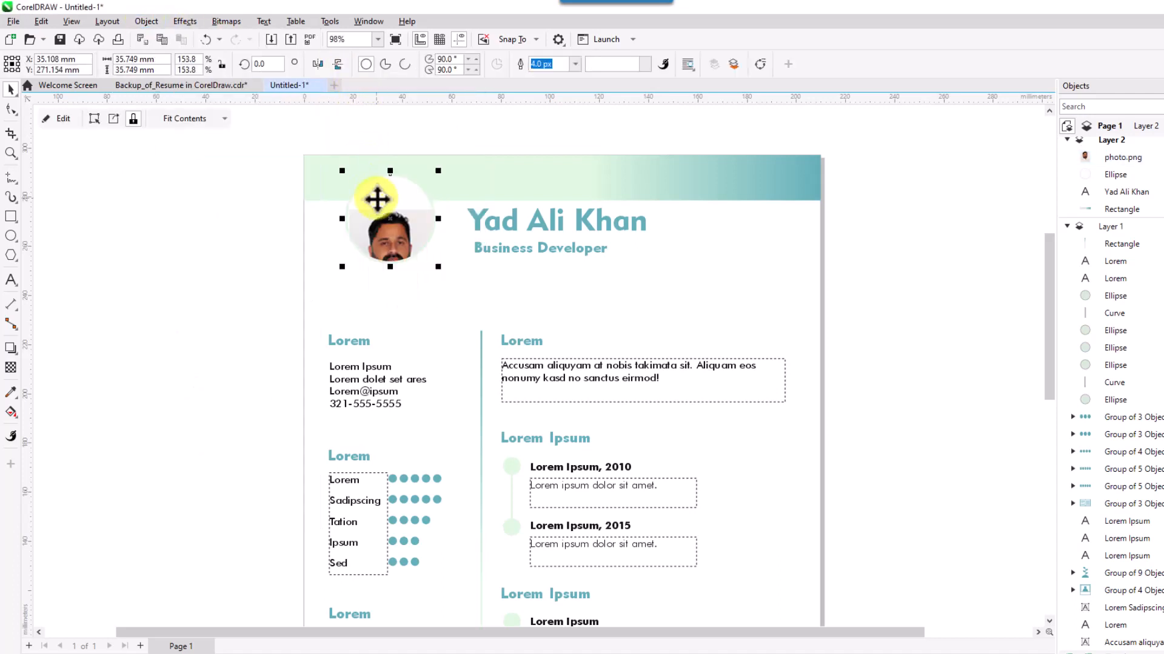
Edit the PowerClip contents to move the photo up so the face is centred.
right_click(378, 216)
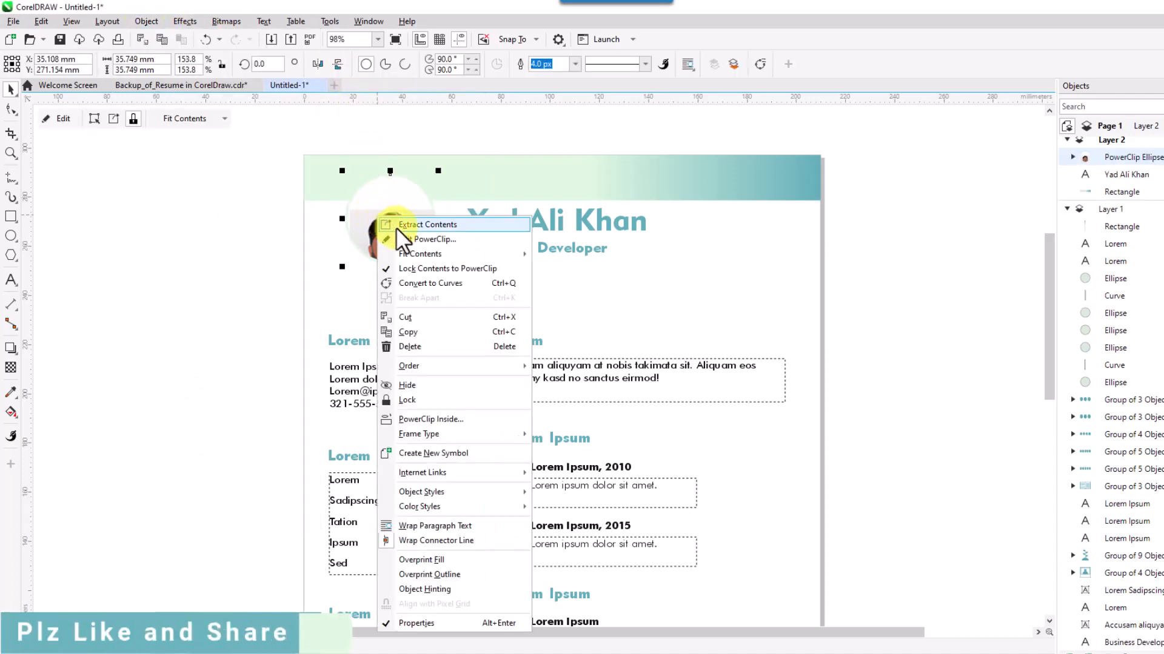
click(410, 237)
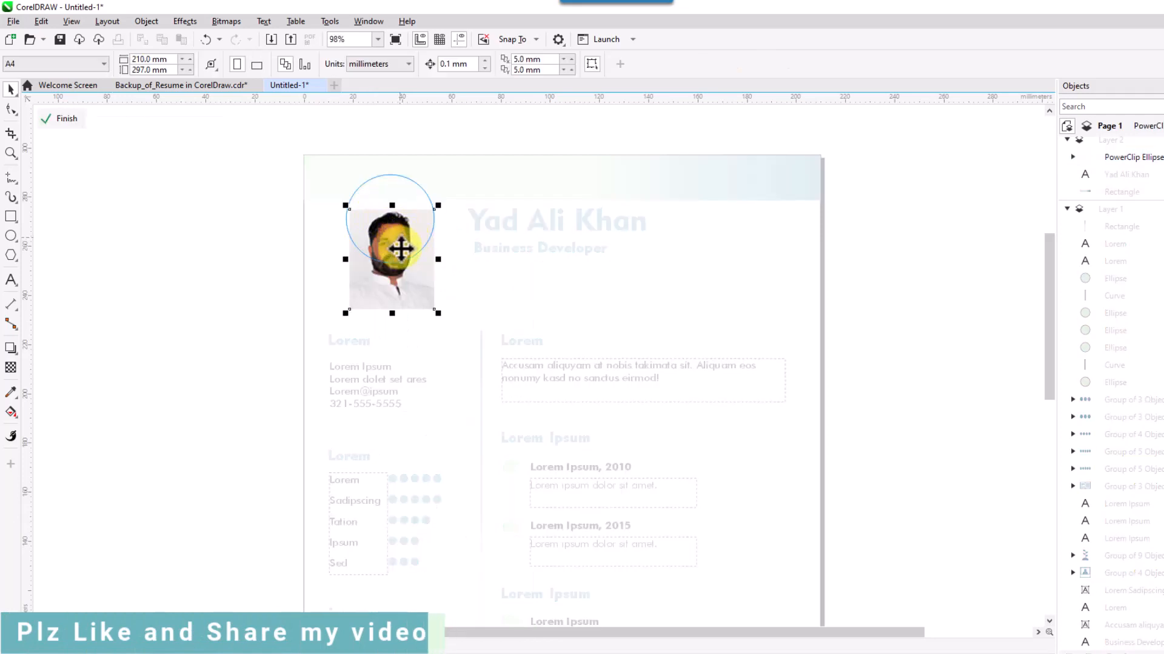
drag(402, 291, 401, 243)
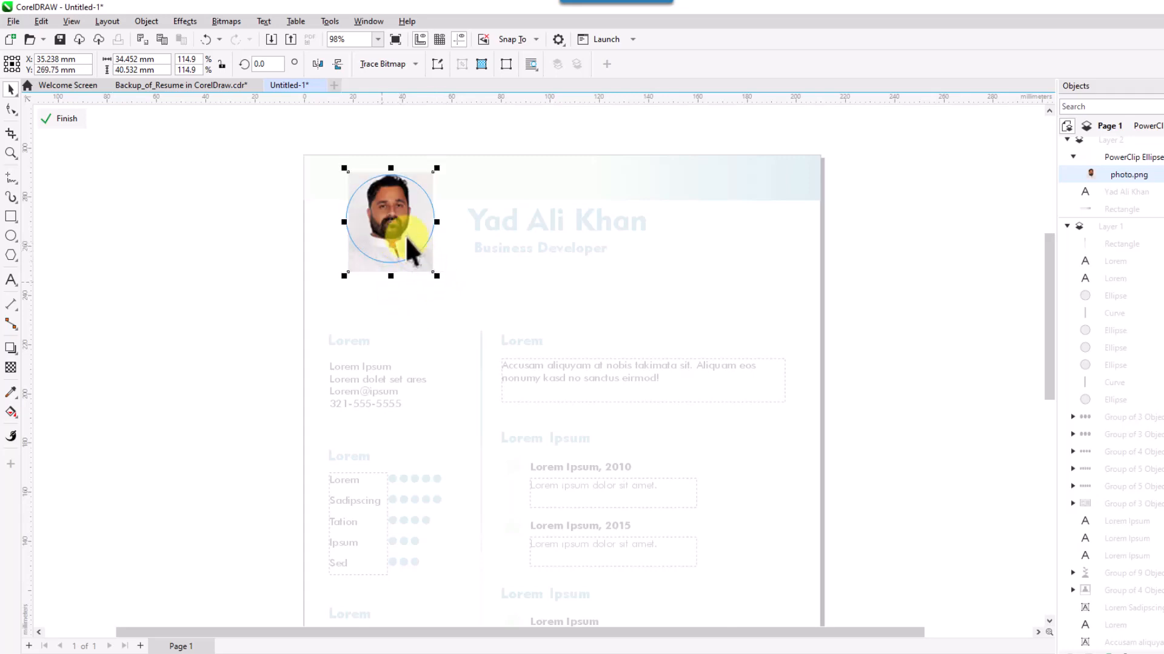
right_click(396, 222)
click(433, 230)
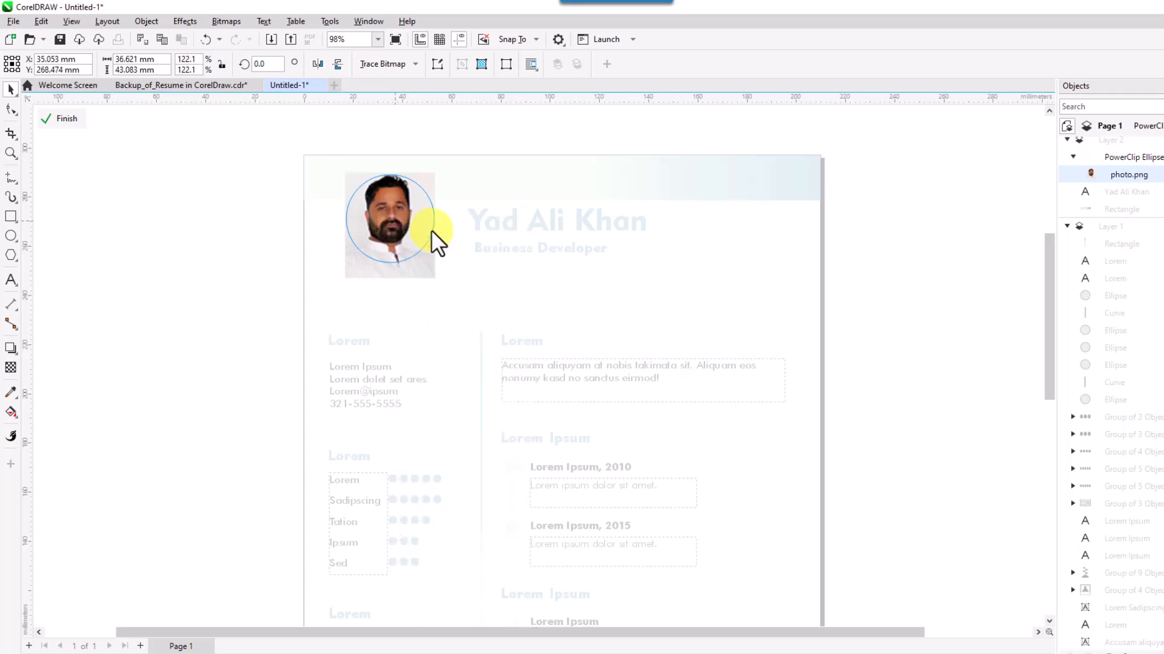
click(408, 305)
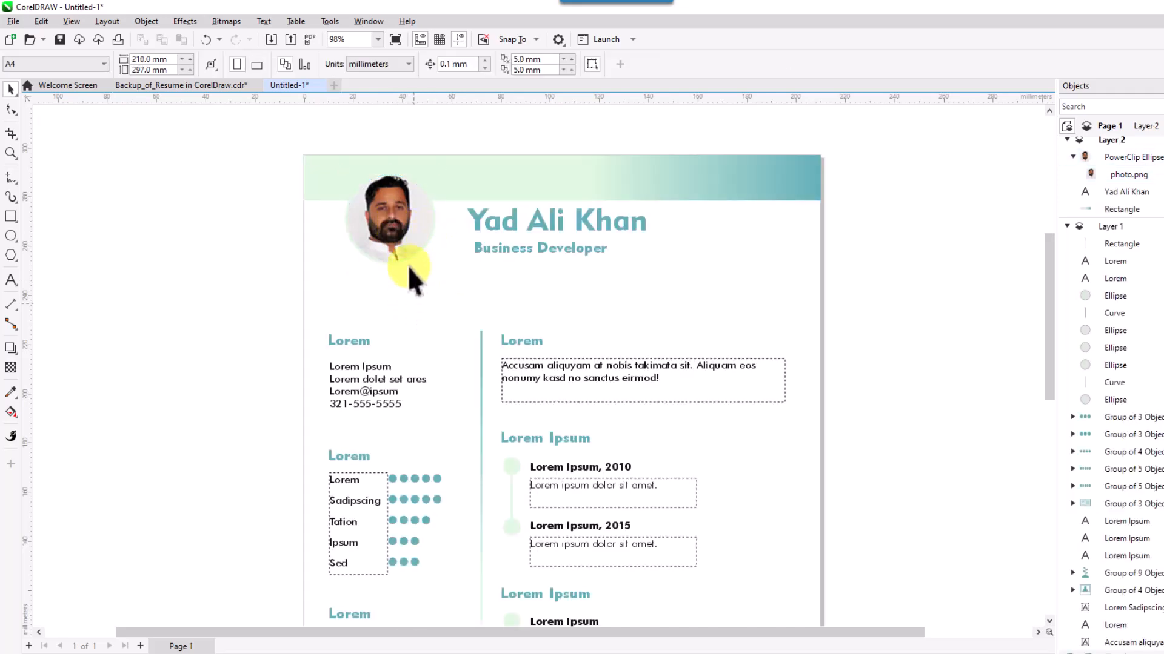
click(406, 235)
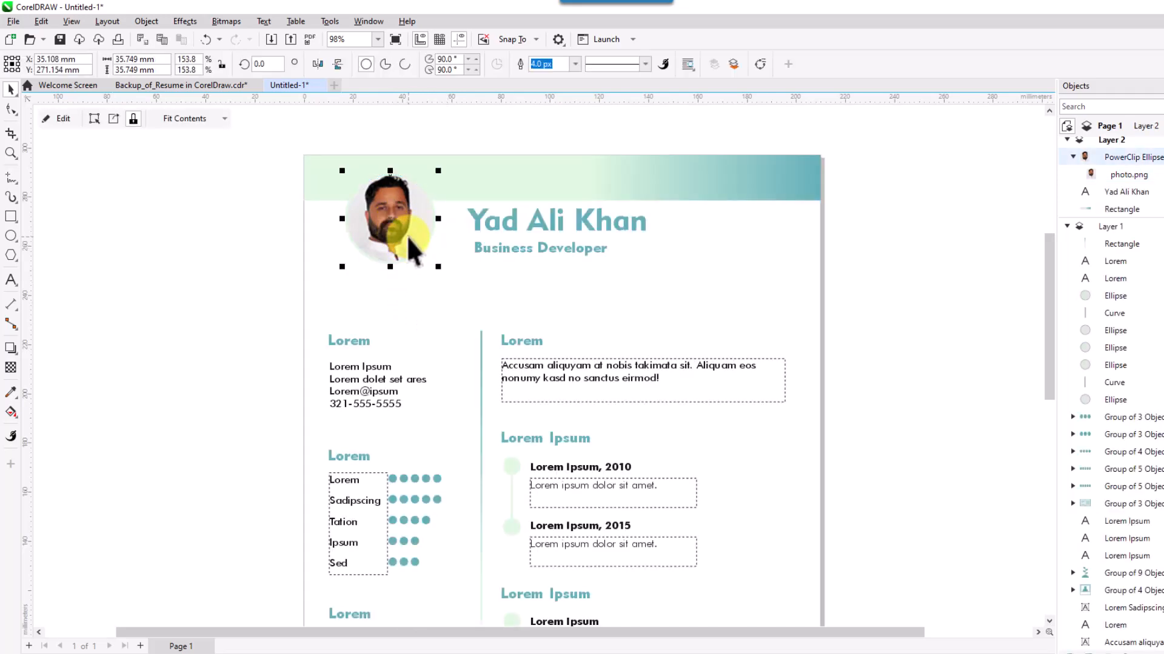
Apply a Small Glow drop shadow with 8 feathering and lowered opacity, offset below the photo.
click(11, 349)
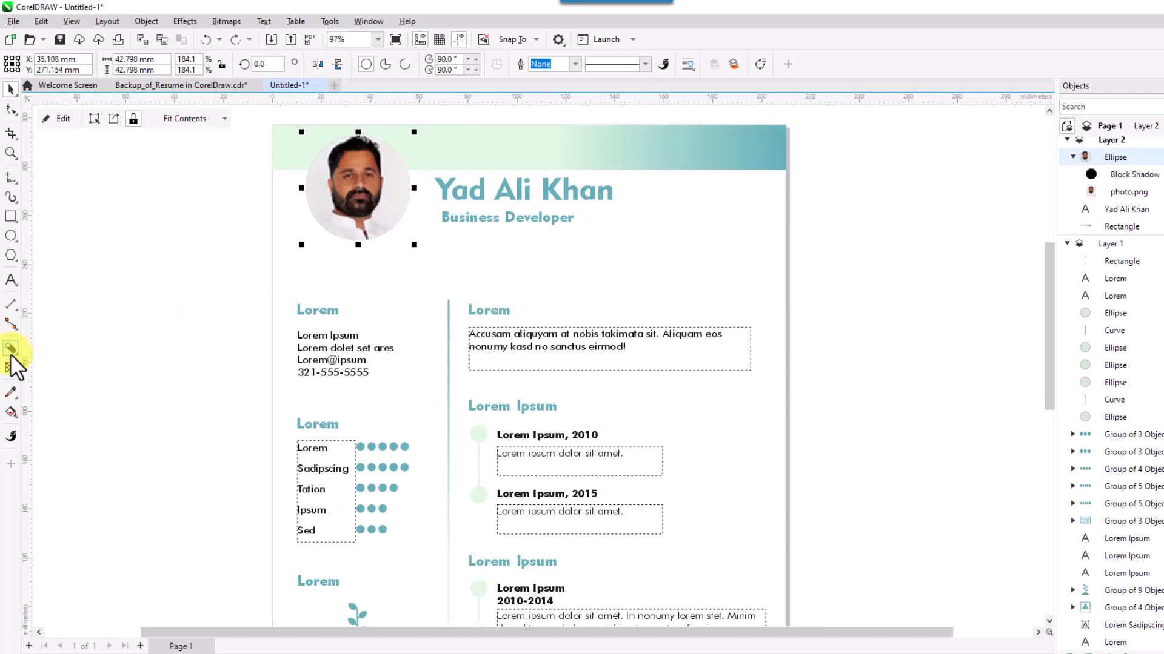
click(10, 354)
click(44, 349)
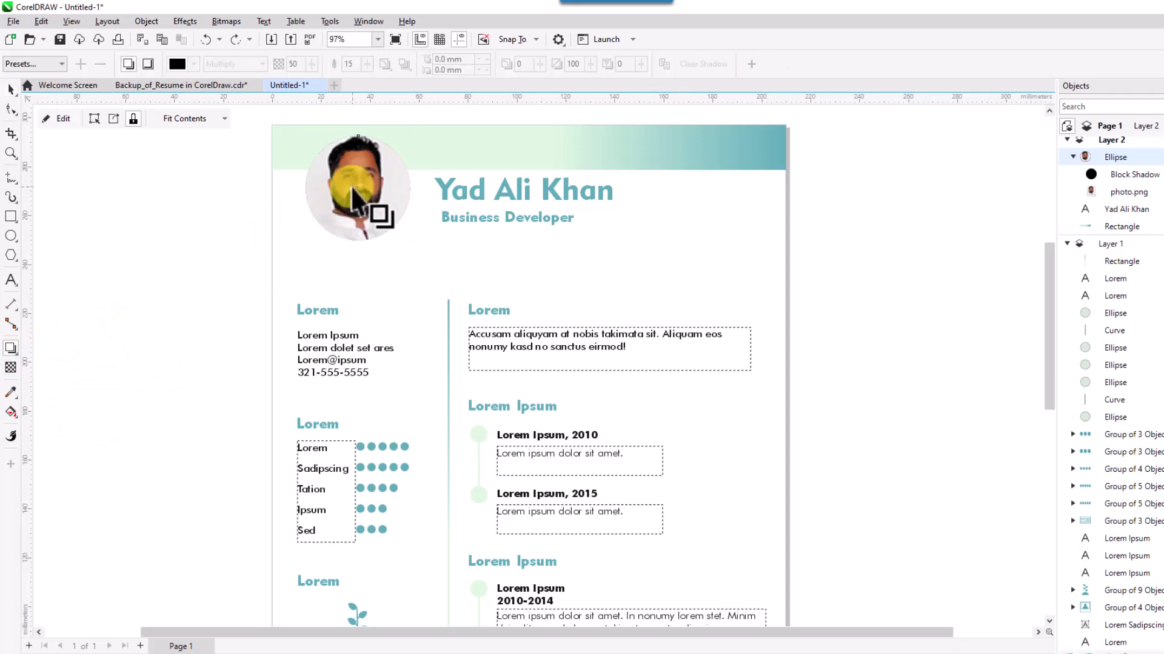
click(60, 60)
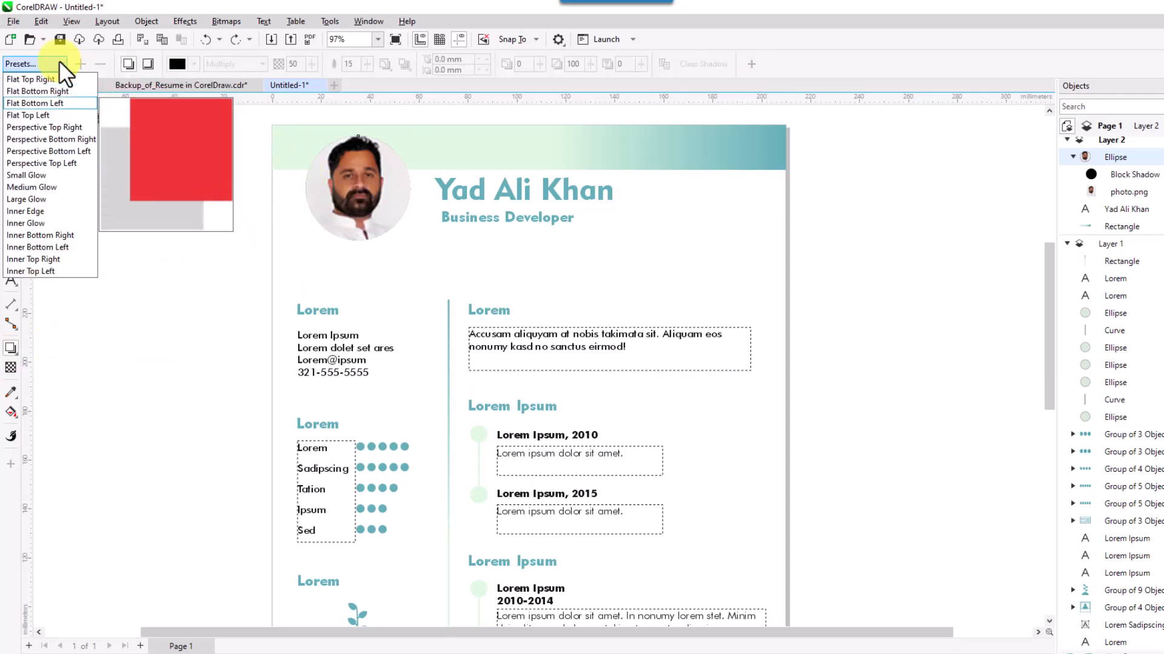
click(61, 176)
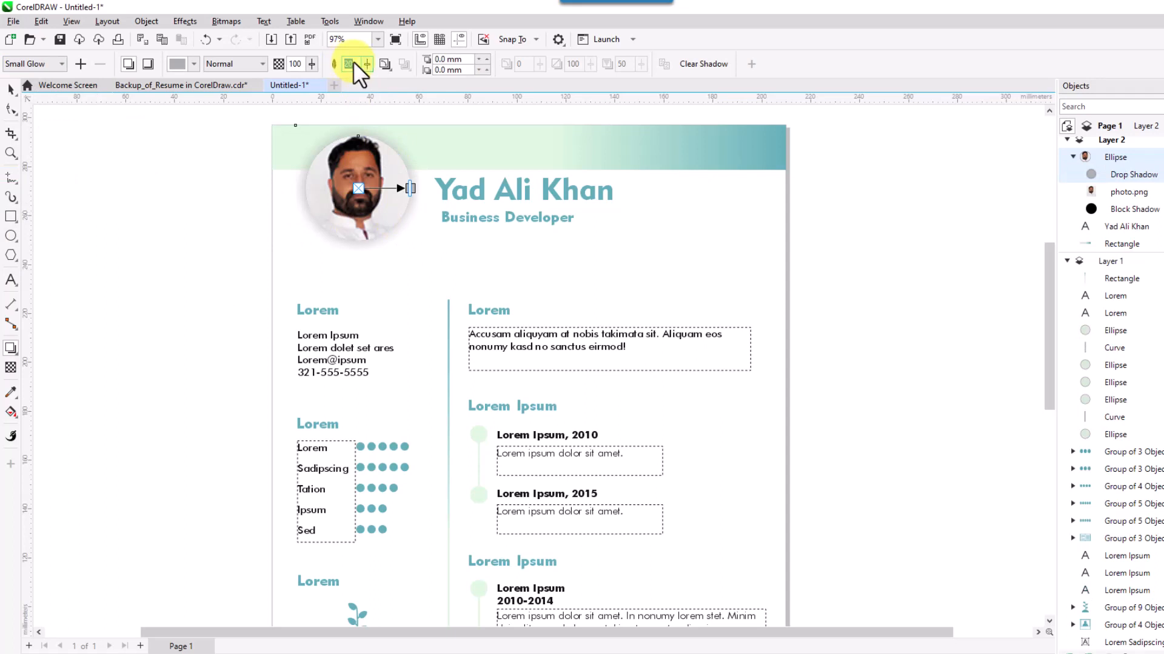
key(Return)
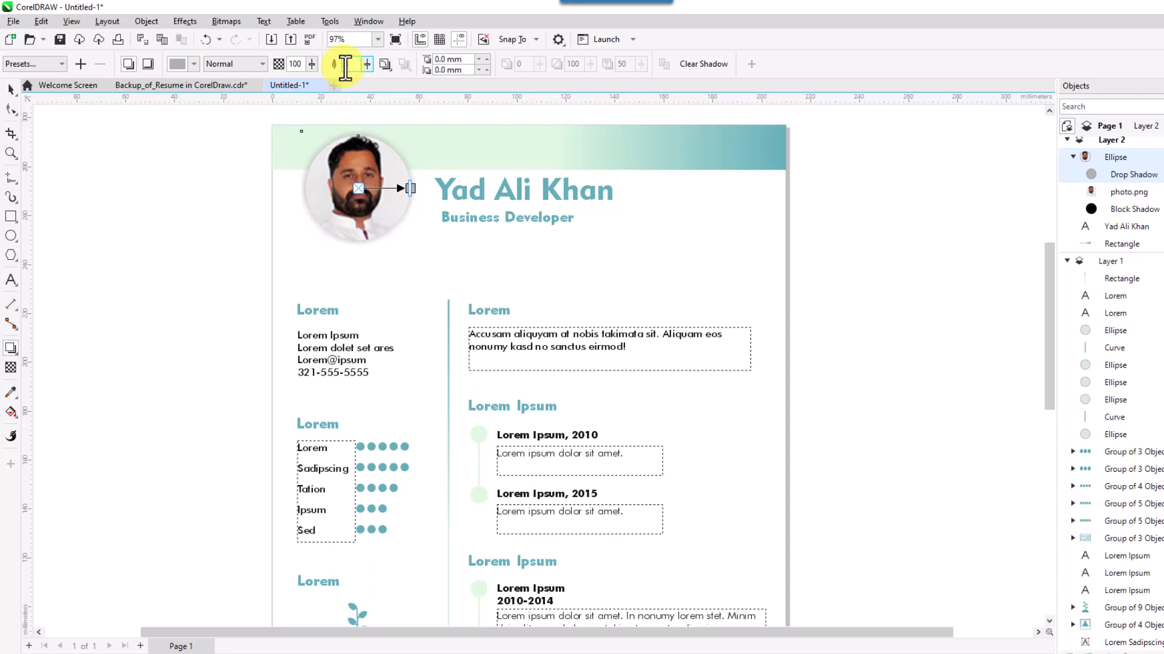
drag(410, 189, 391, 239)
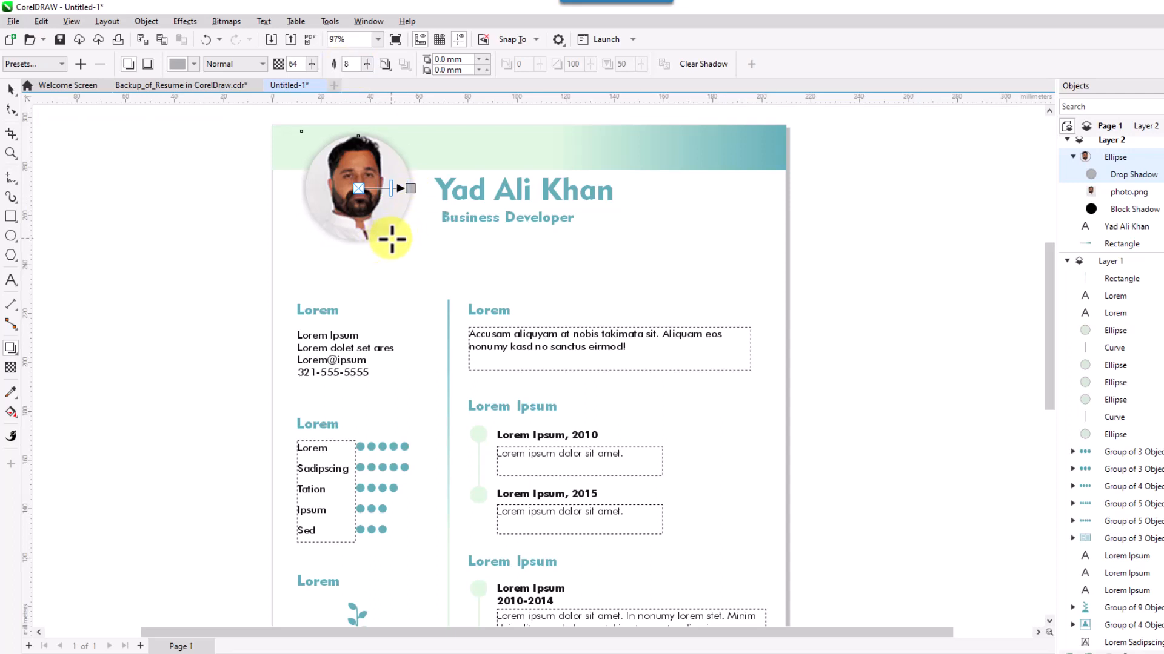
drag(400, 187, 358, 240)
drag(410, 188, 360, 252)
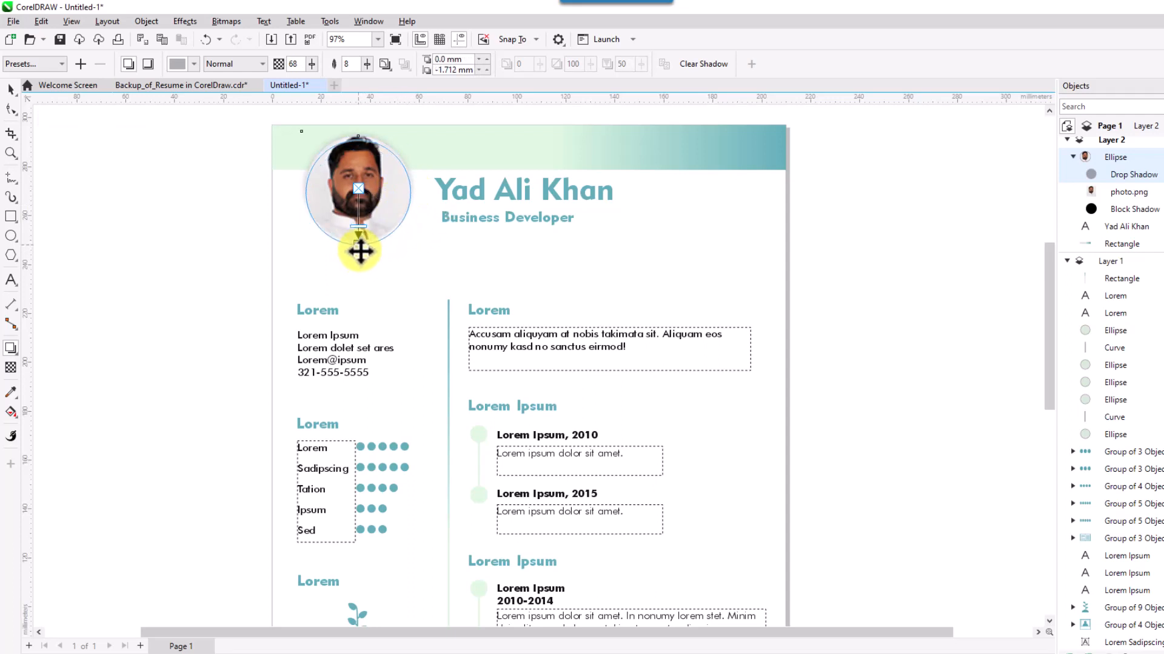
click(12, 89)
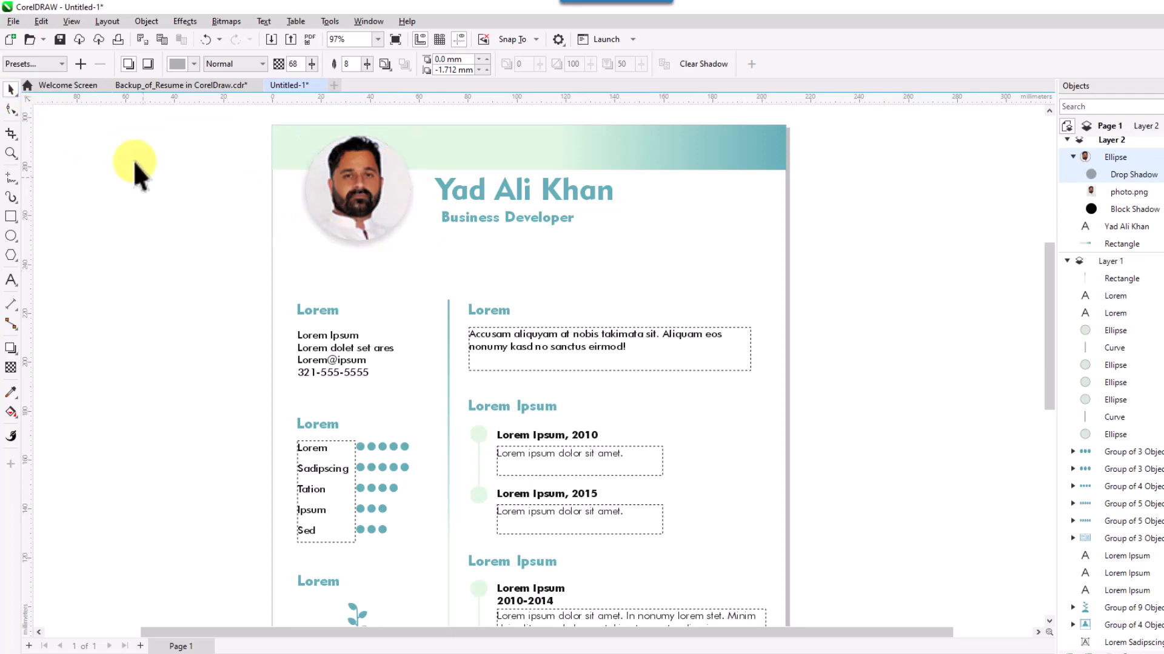
click(412, 244)
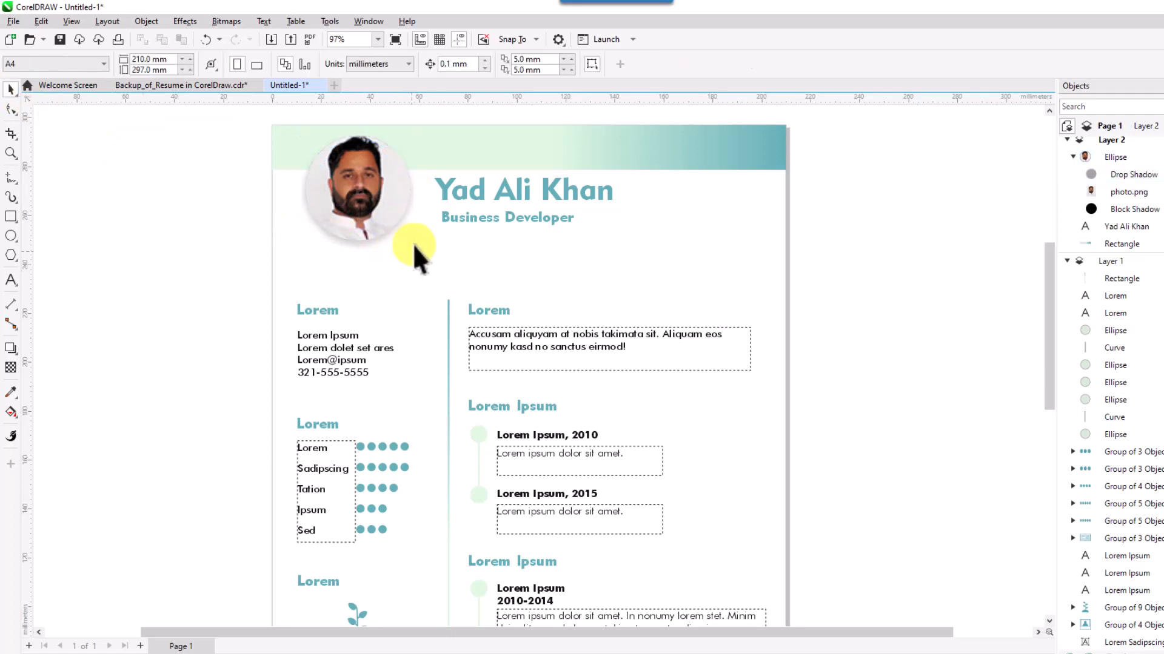
Change the first left-column 'Lorem' heading to 'Contact Us' in dark grey.
click(330, 310)
key(F8)
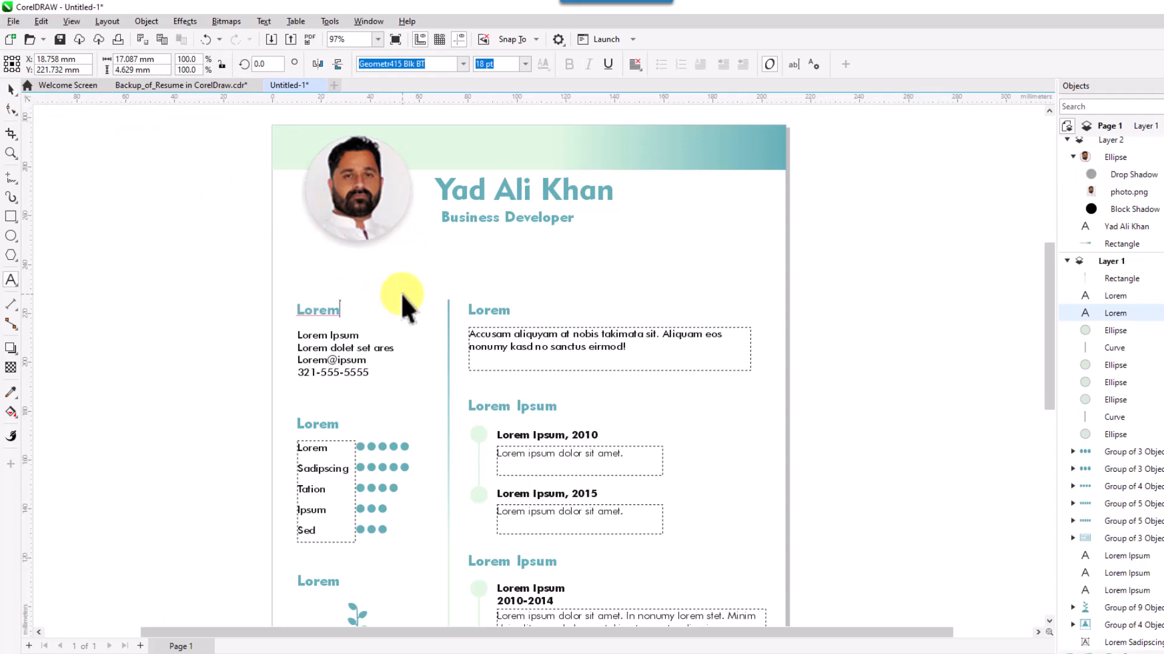
key(BackSpace)
key(BackSpace)
key(BackSpace)
key(BackSpace)
key(BackSpace)
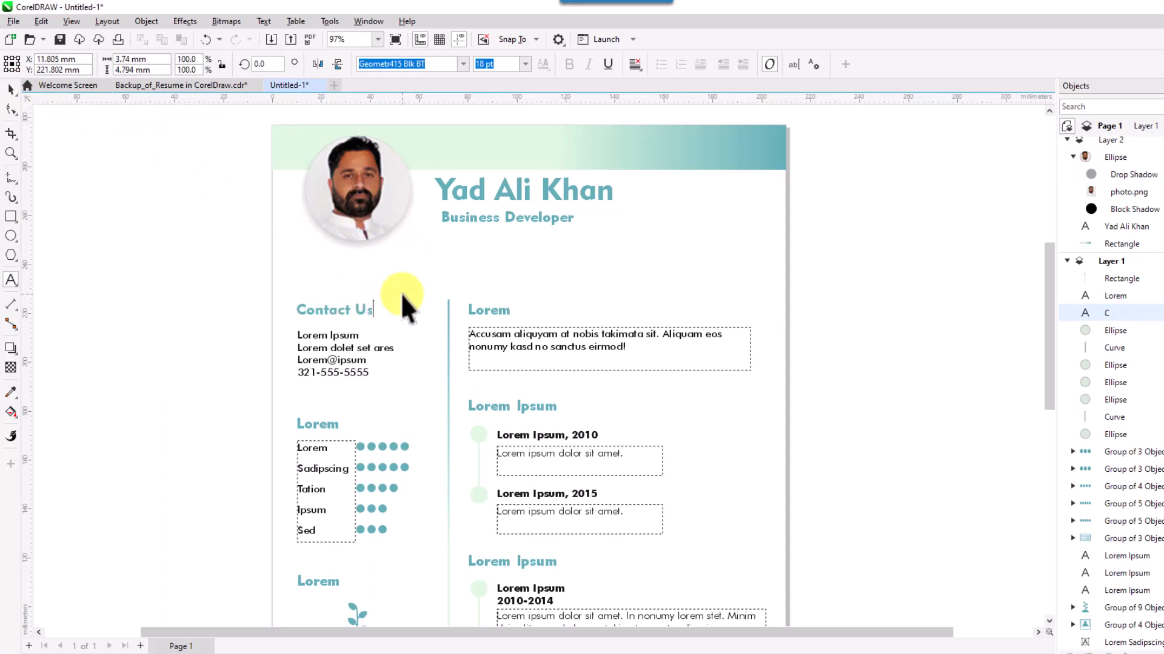
click(11, 89)
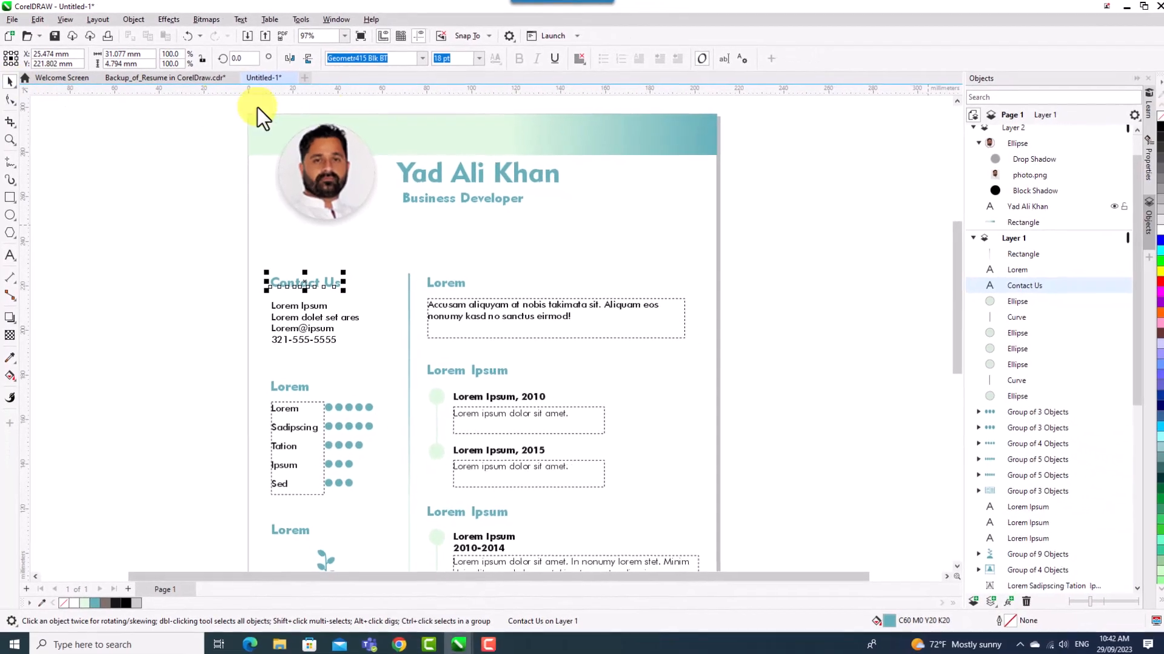
click(1159, 175)
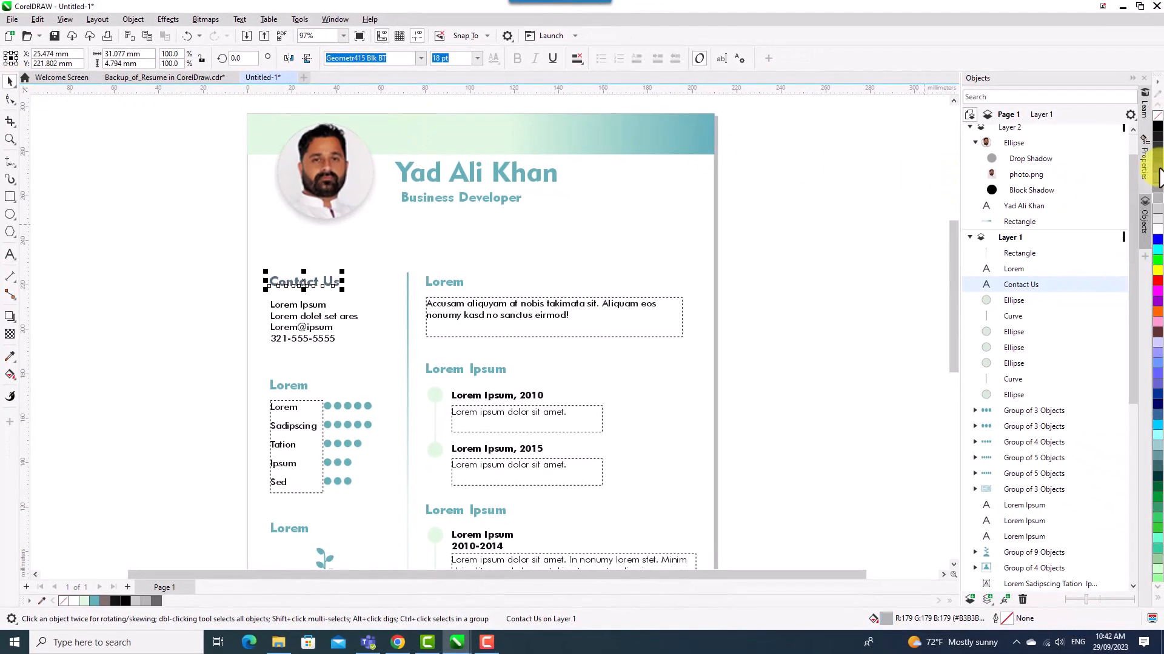
click(394, 303)
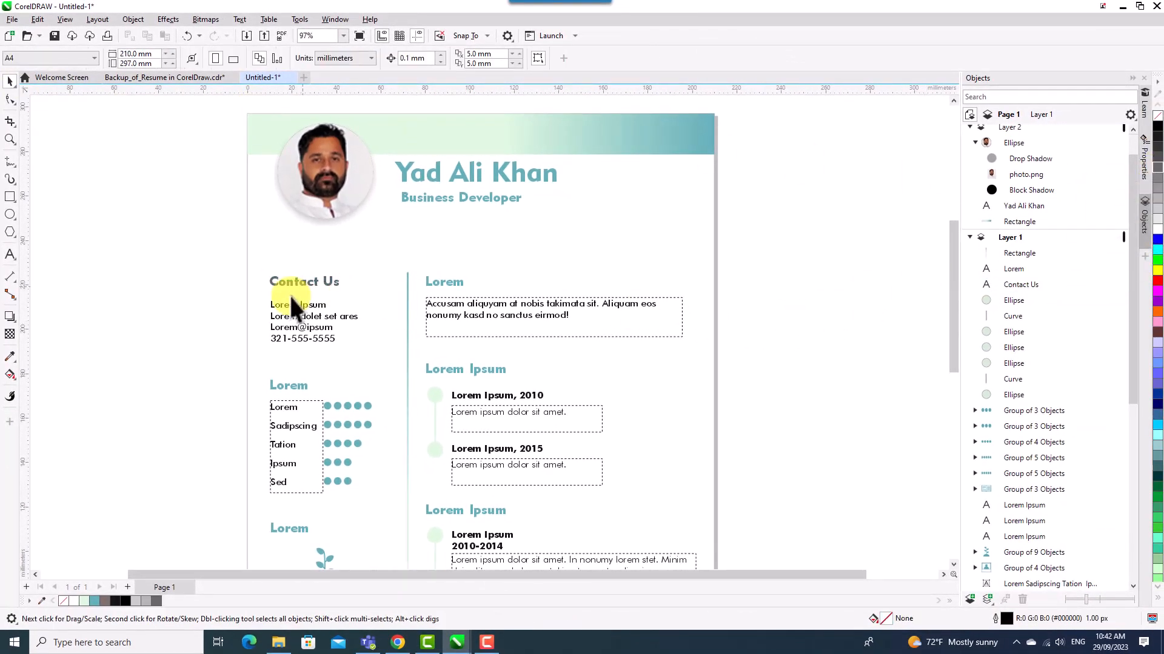
Draw a rectangle over Contact Us with a left-to-right fountain fill starting in teal.
click(9, 197)
drag(264, 273, 404, 296)
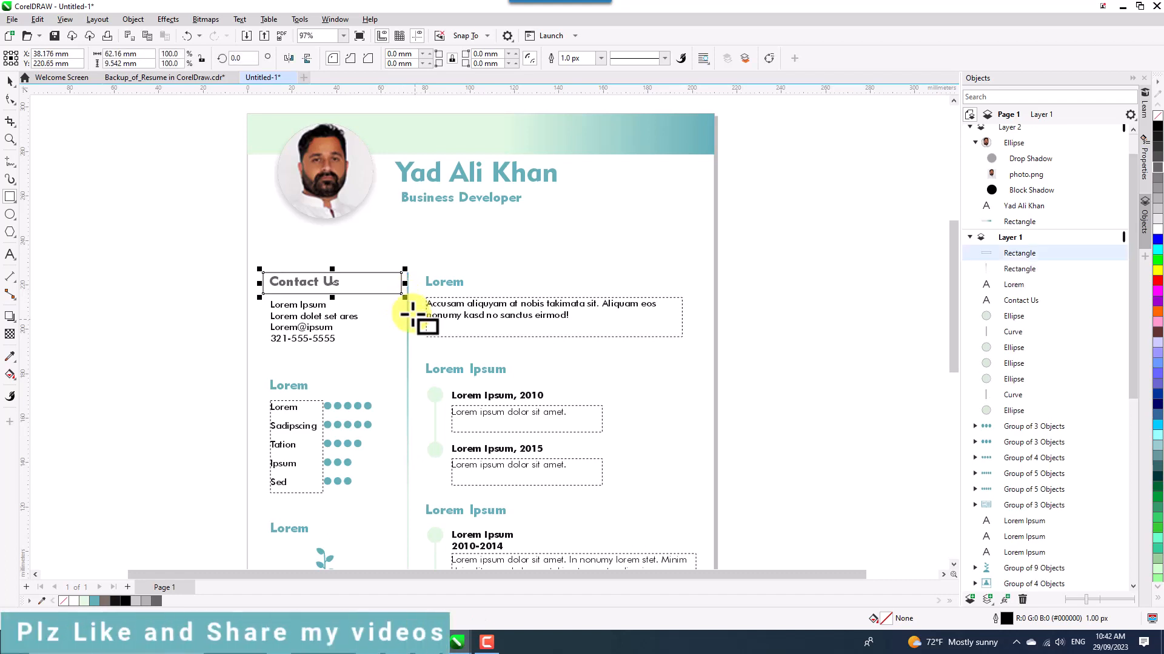
key(g)
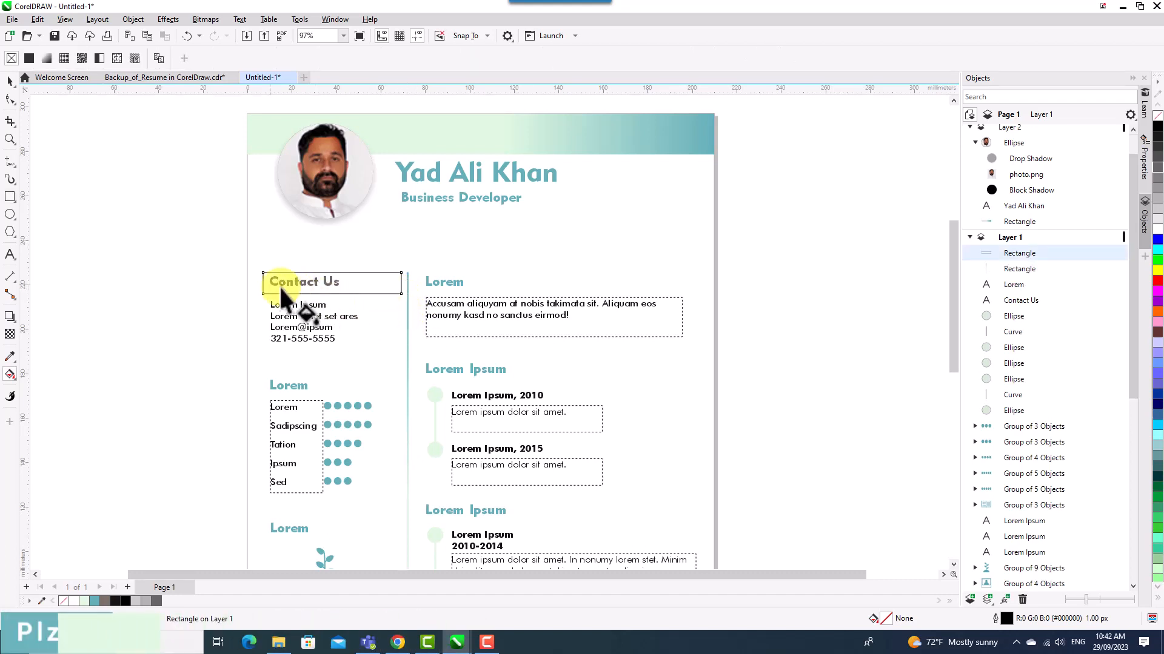
drag(262, 283, 401, 283)
drag(93, 602, 263, 284)
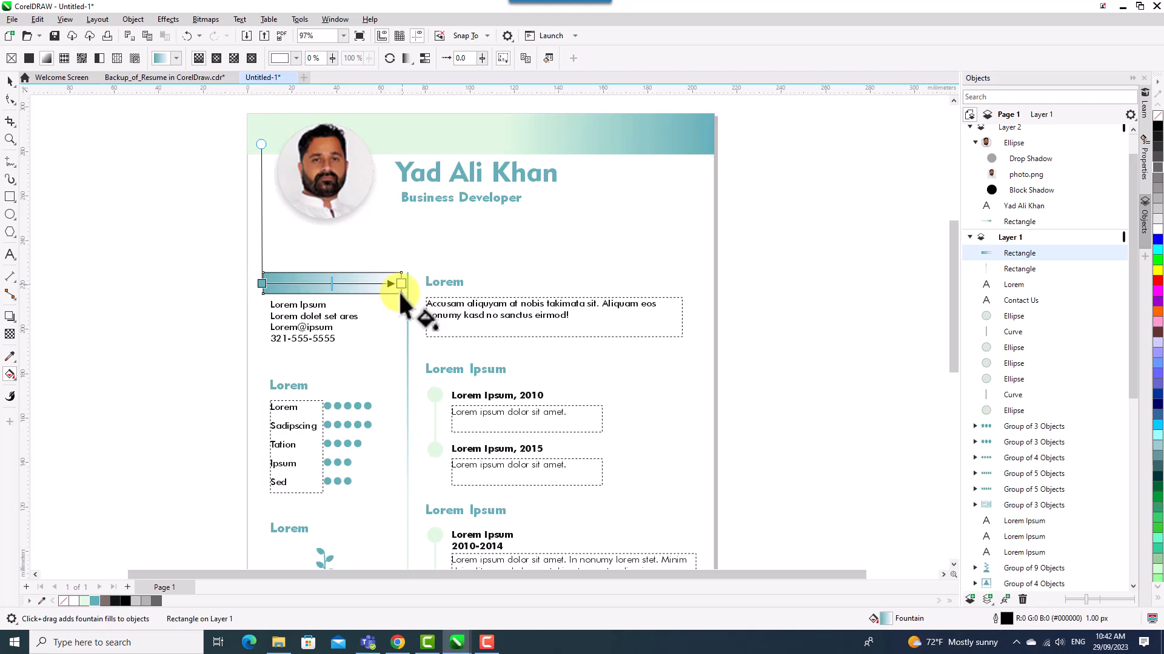
Set the gradient's end colour to the light green sampled from the header band.
click(11, 358)
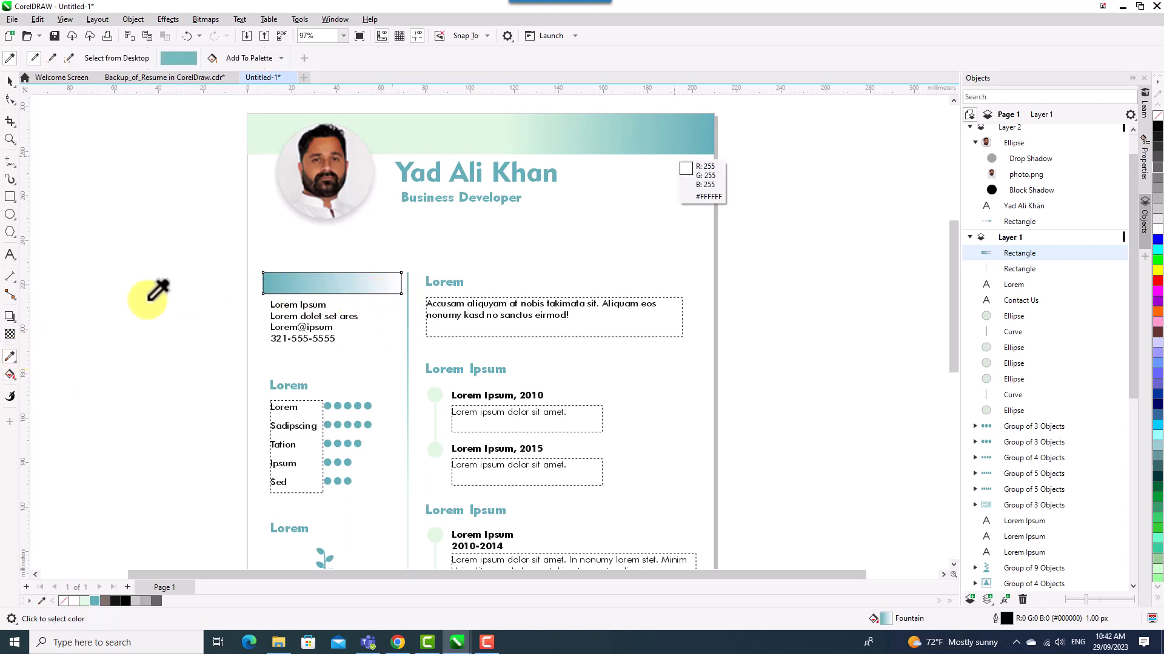
click(549, 134)
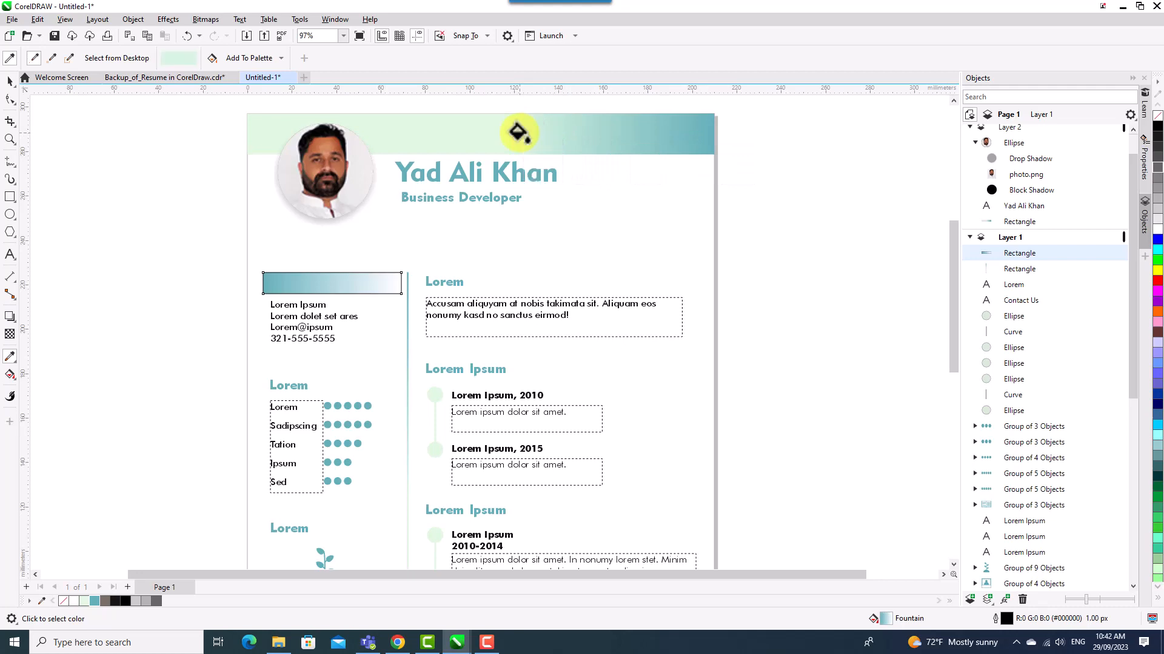
key(g)
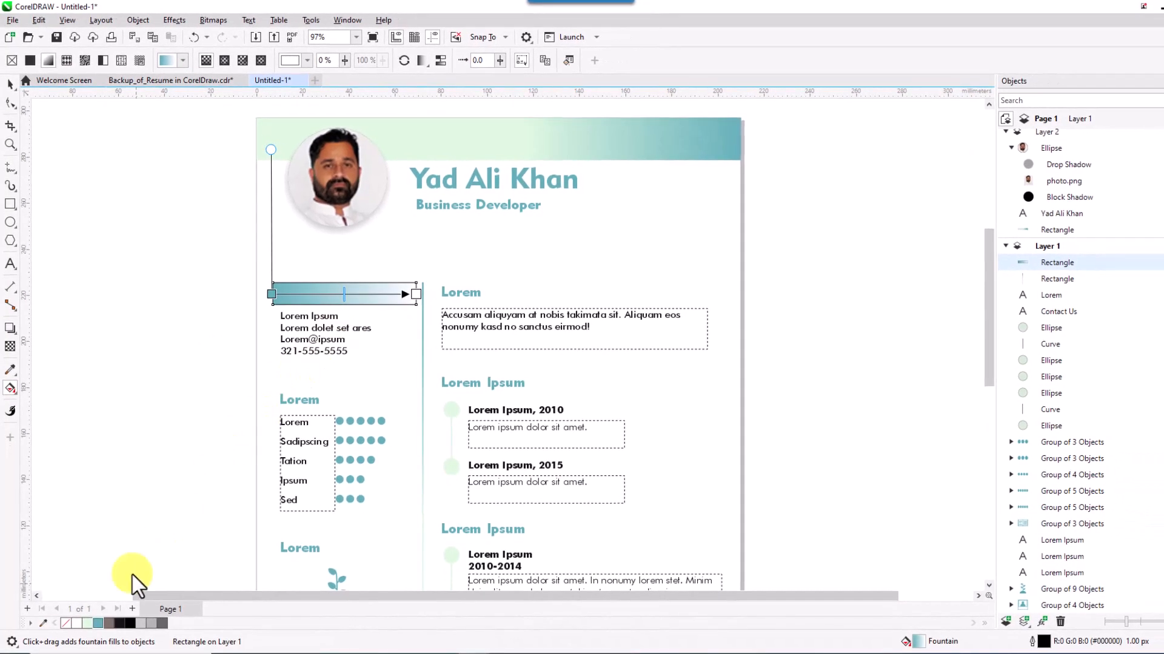
click(416, 295)
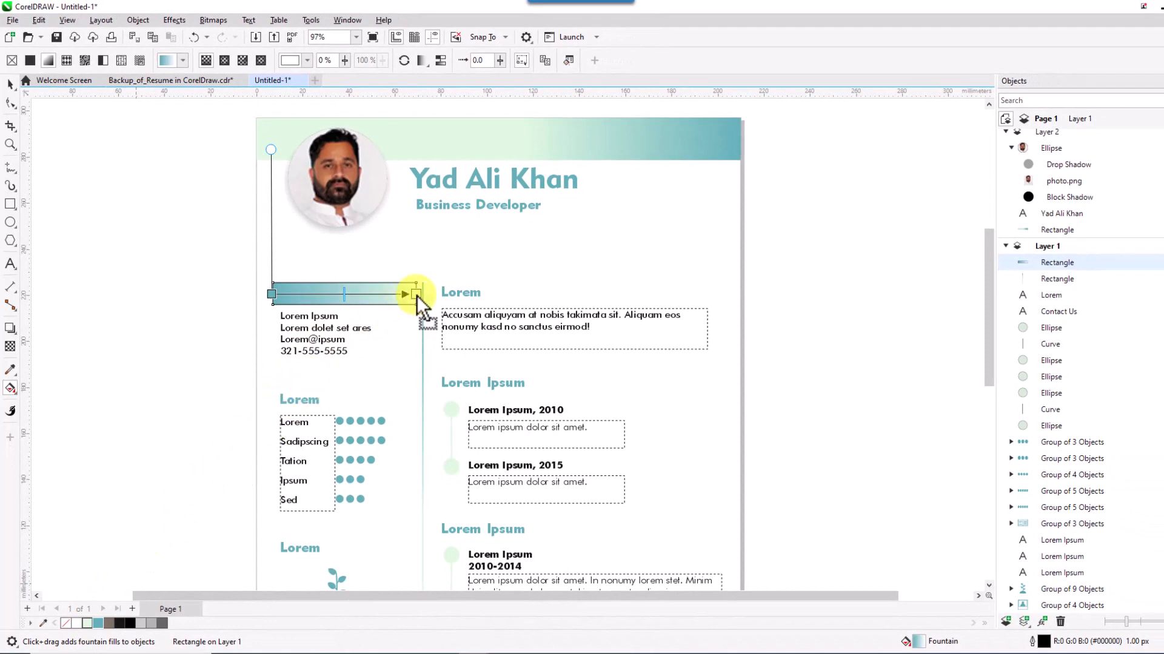
click(10, 85)
click(210, 287)
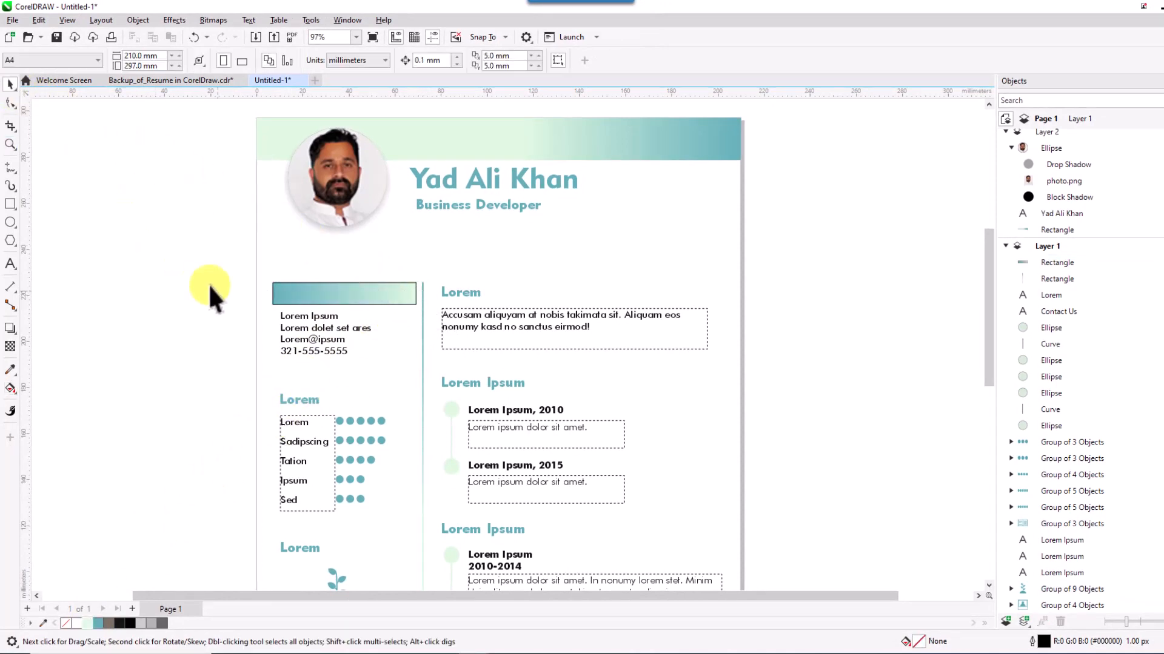
click(317, 293)
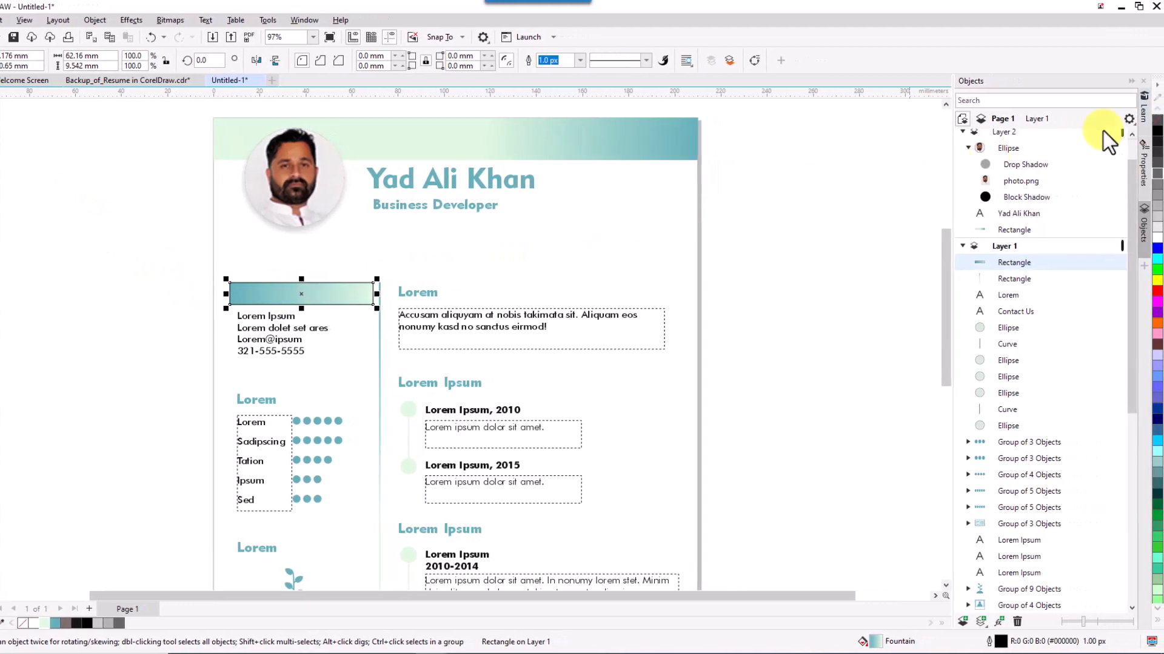
Remove the bar's outline and size it to 61 mm wide by 10 mm high.
right_click(1155, 121)
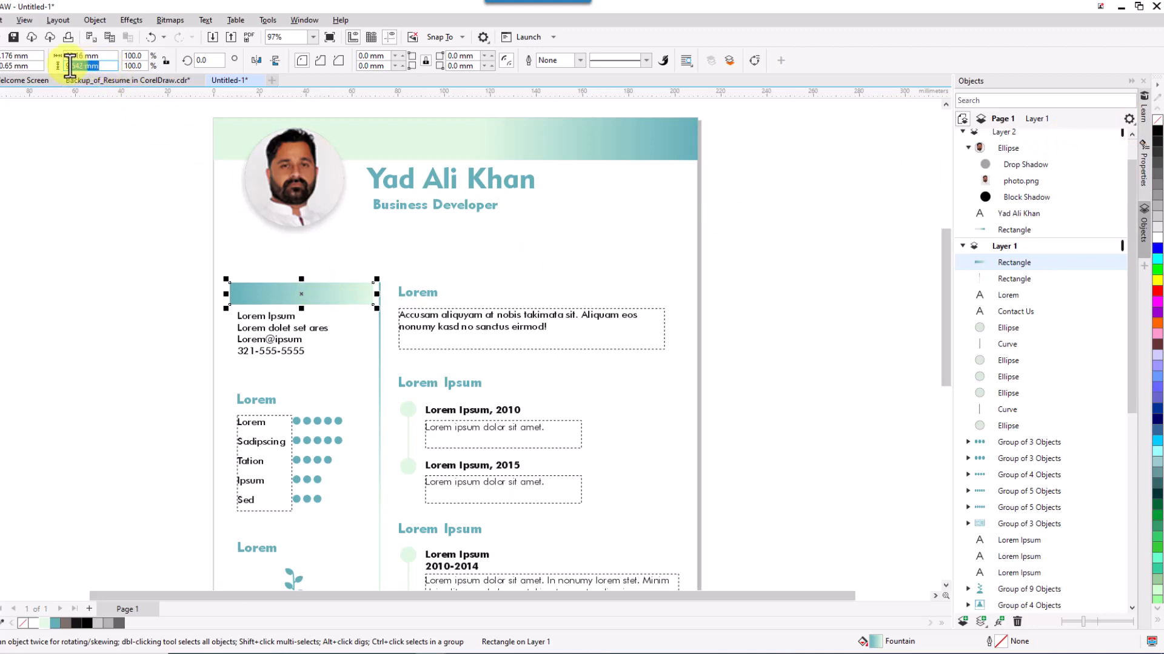
drag(98, 66, 58, 66)
text(10)
click(81, 55)
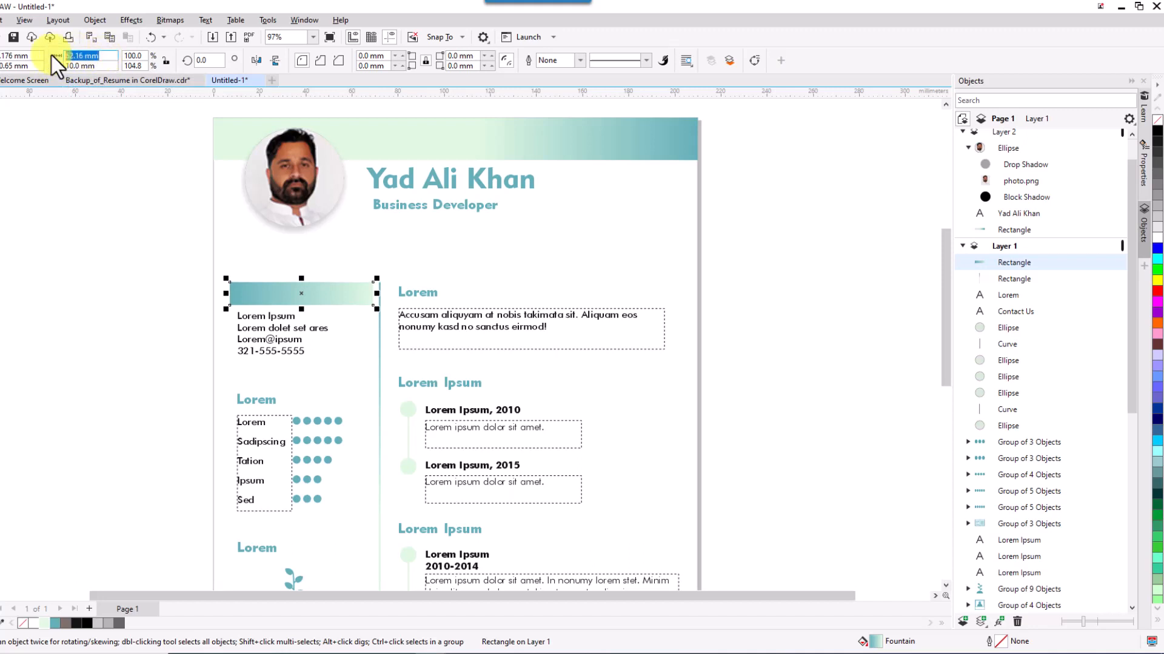
text(61)
key(Return)
click(333, 321)
scroll(334, 321, up, 3)
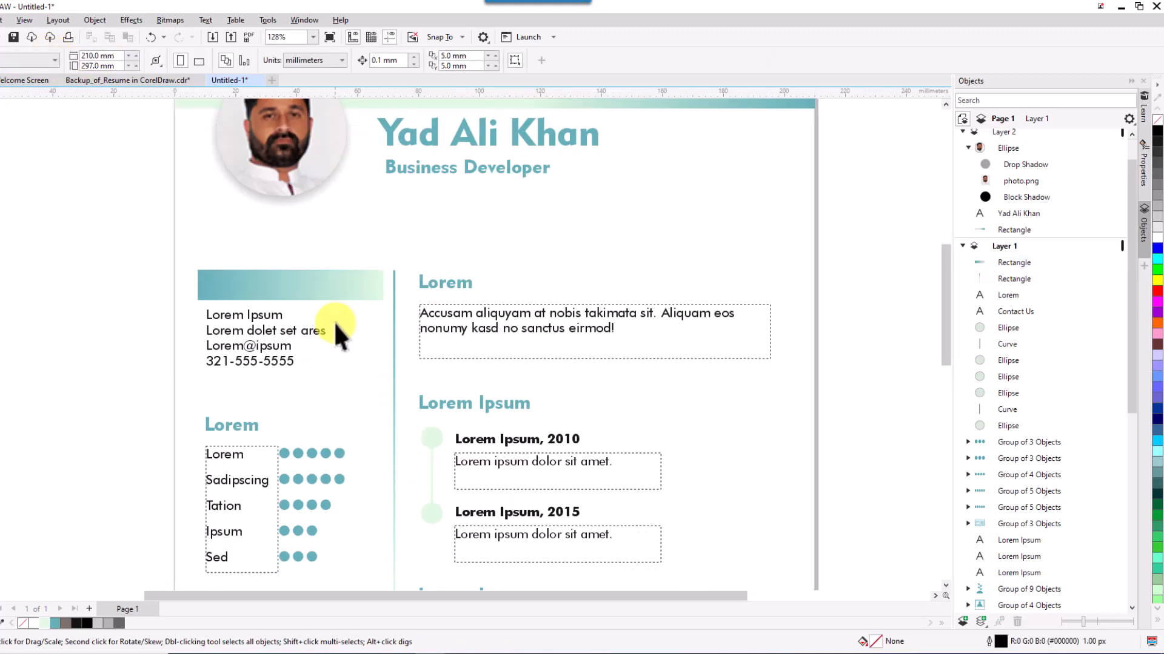
scroll(339, 335, up, 1)
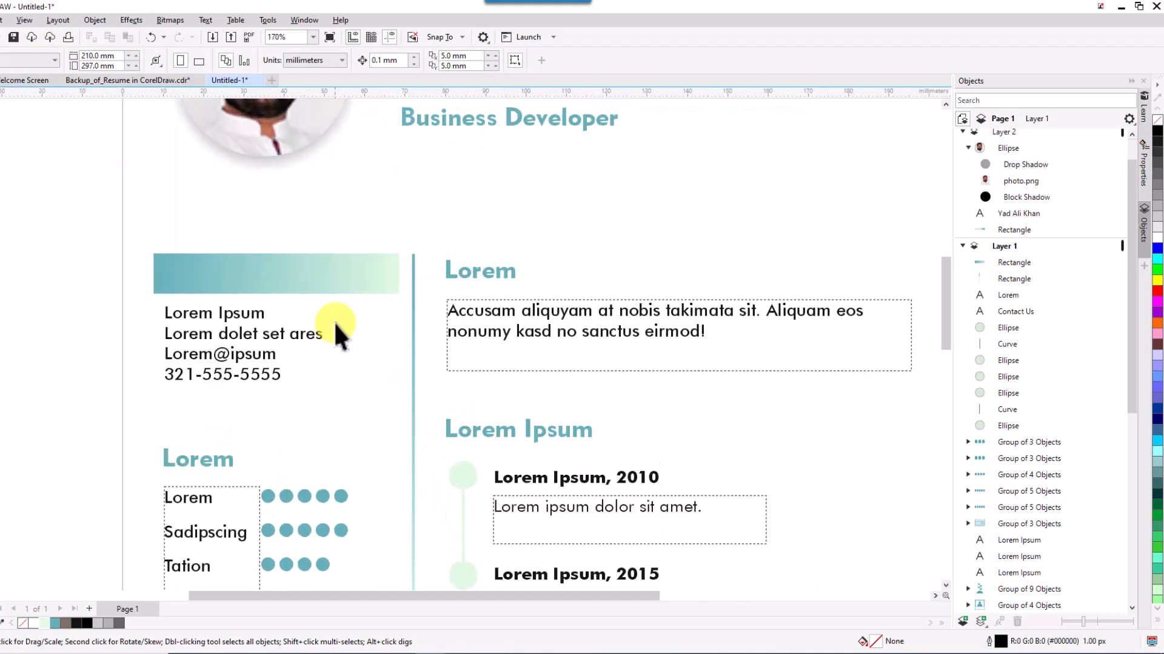
Send the bar to the back and align it with the Contact Us text, centred and left-aligned.
click(282, 278)
right_click(284, 282)
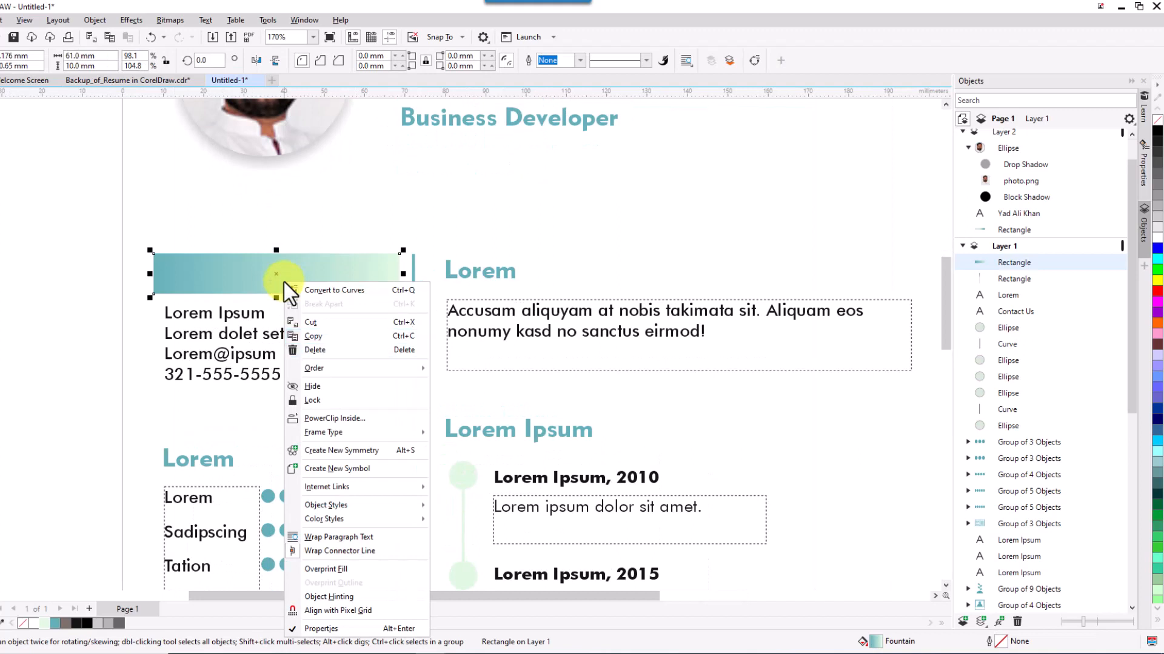
mouse_move(313, 368)
click(465, 444)
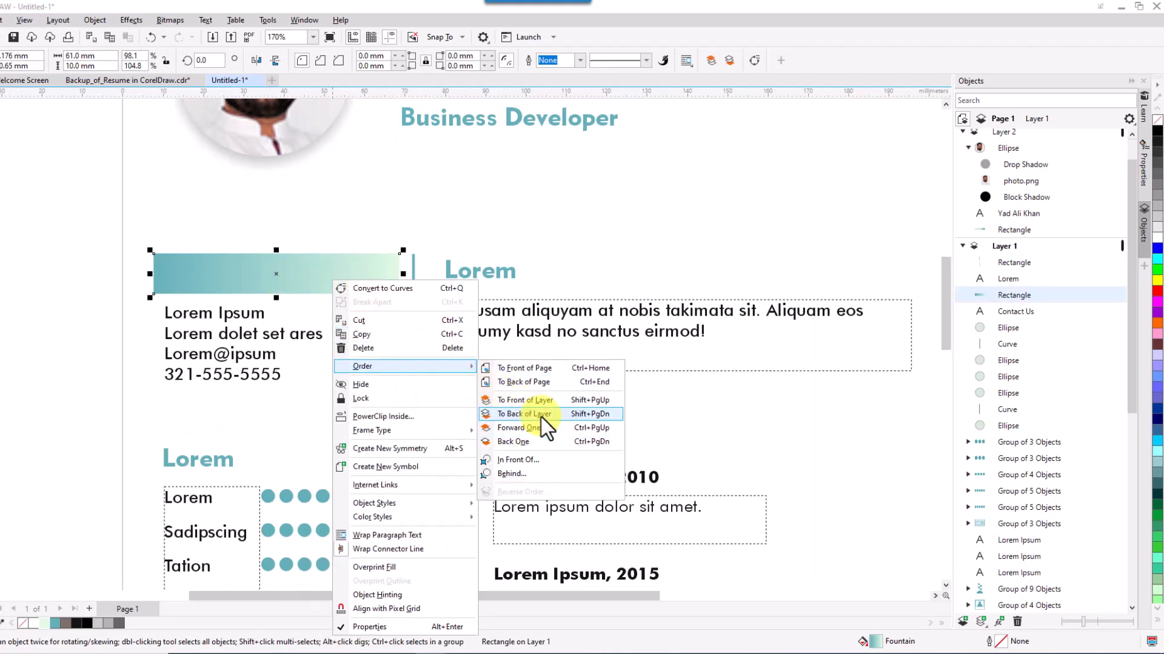
click(540, 414)
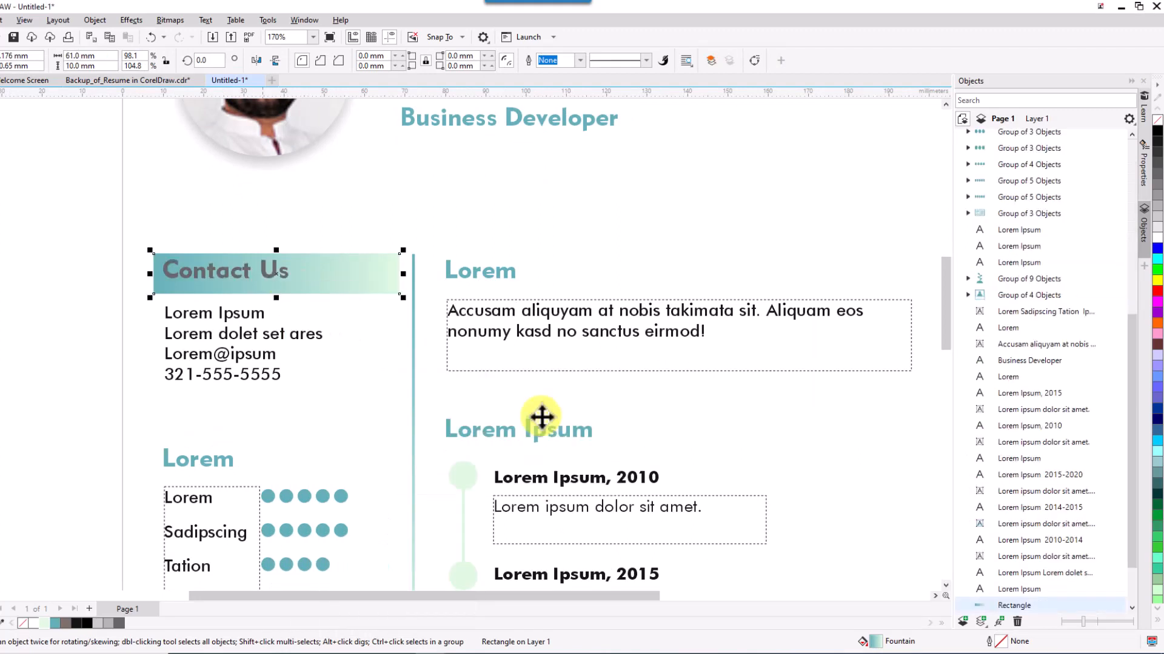
shift+click(238, 271)
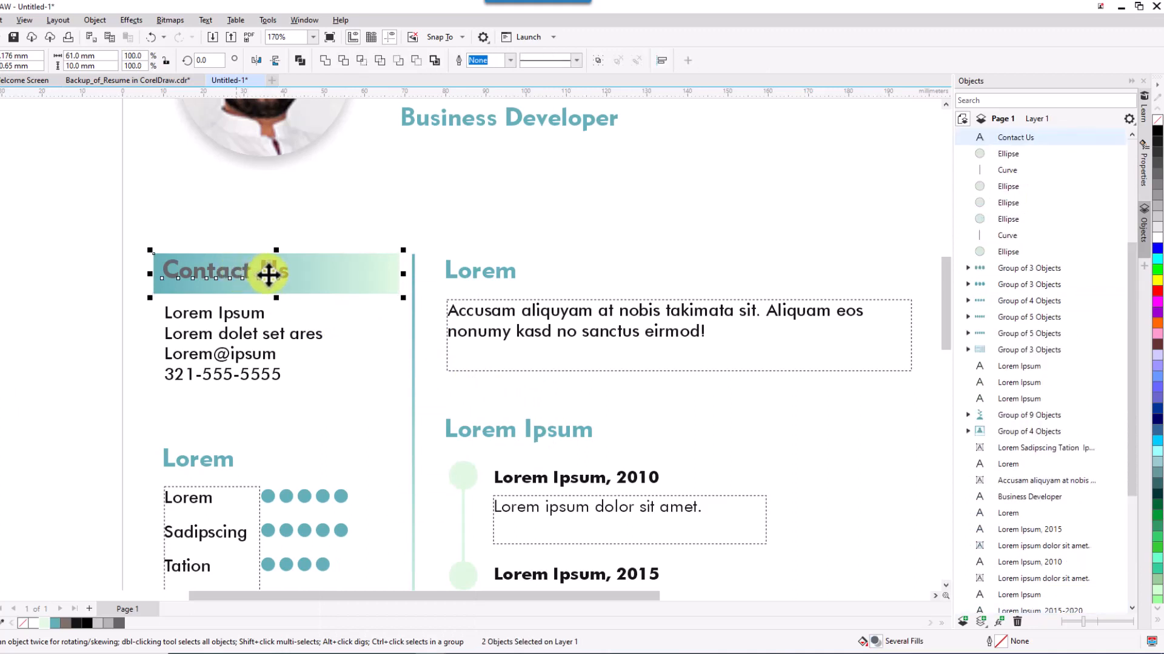
key(c)
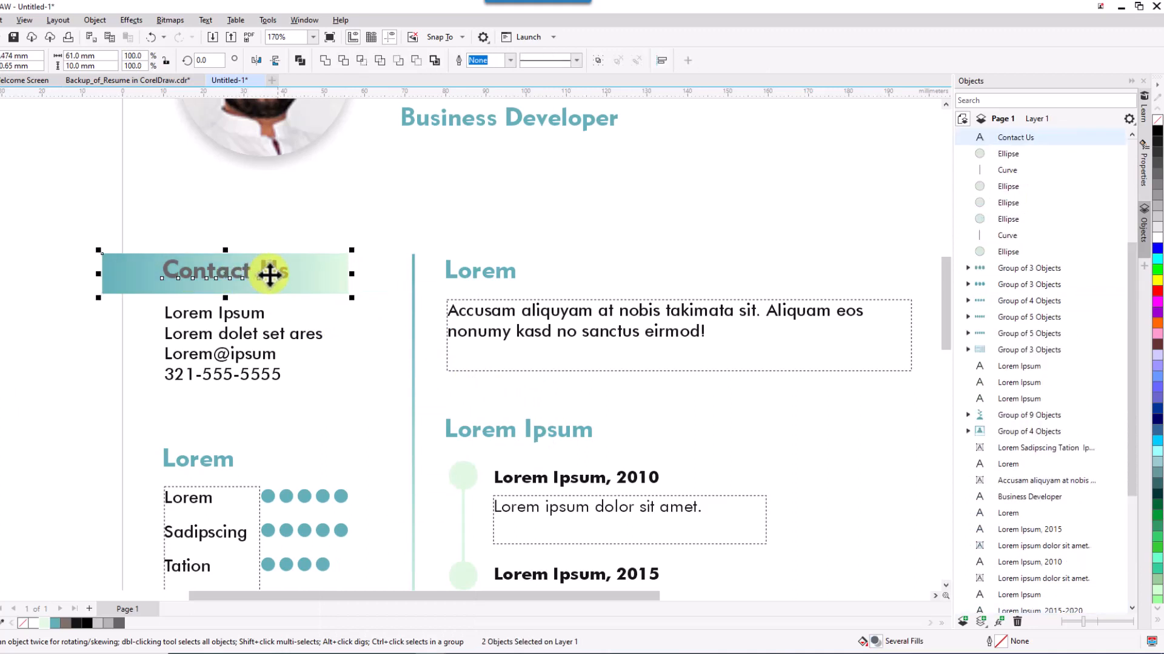
key(e)
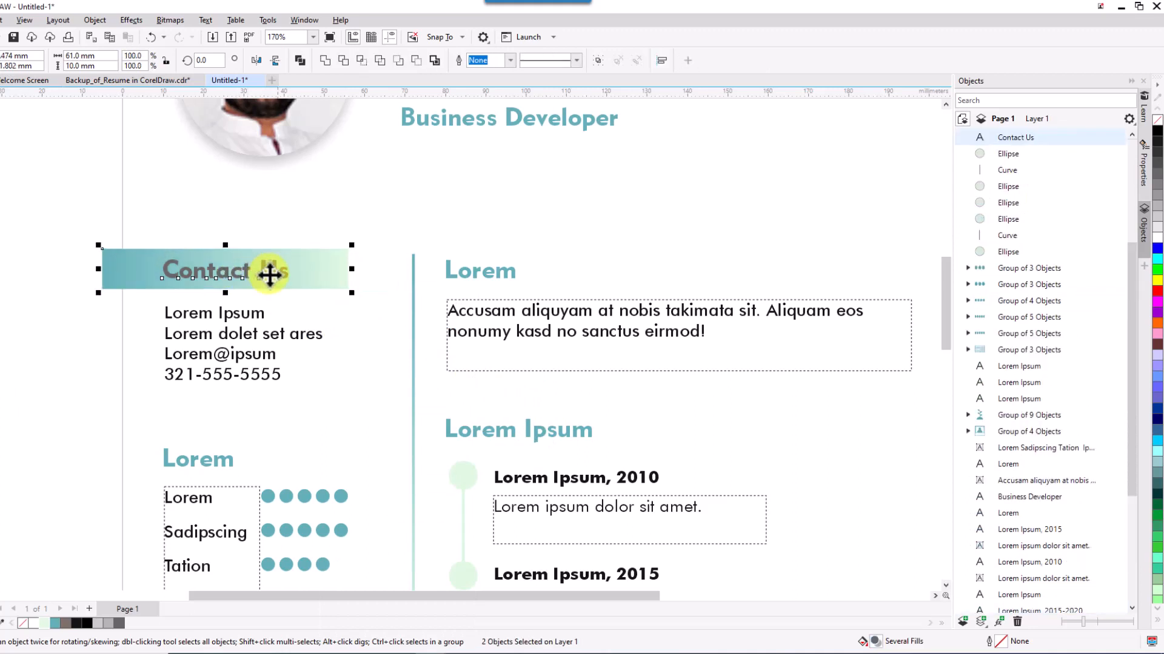
key(l)
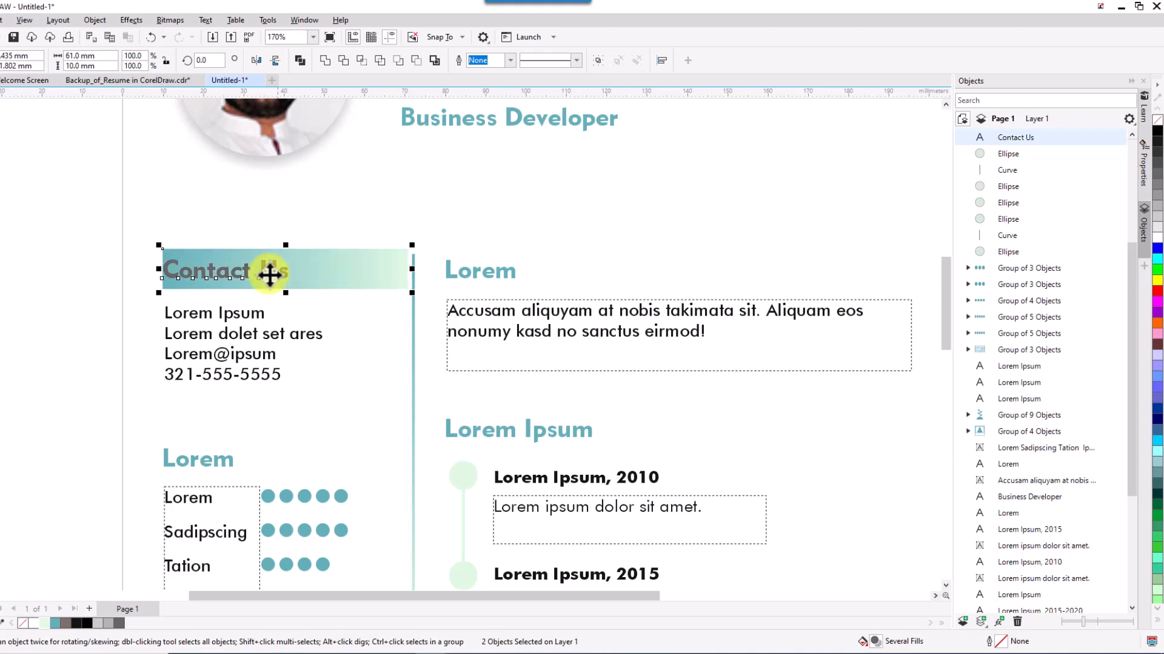
click(357, 331)
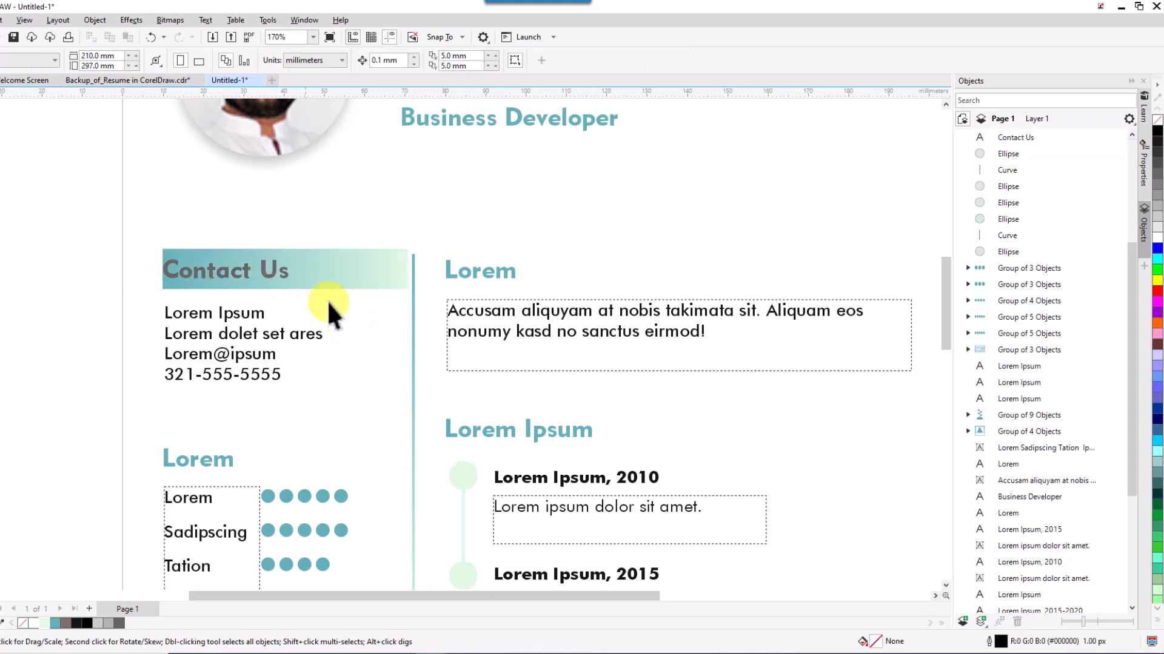
Shift the Contact Us gradient bar slightly left.
drag(307, 279, 297, 281)
click(346, 334)
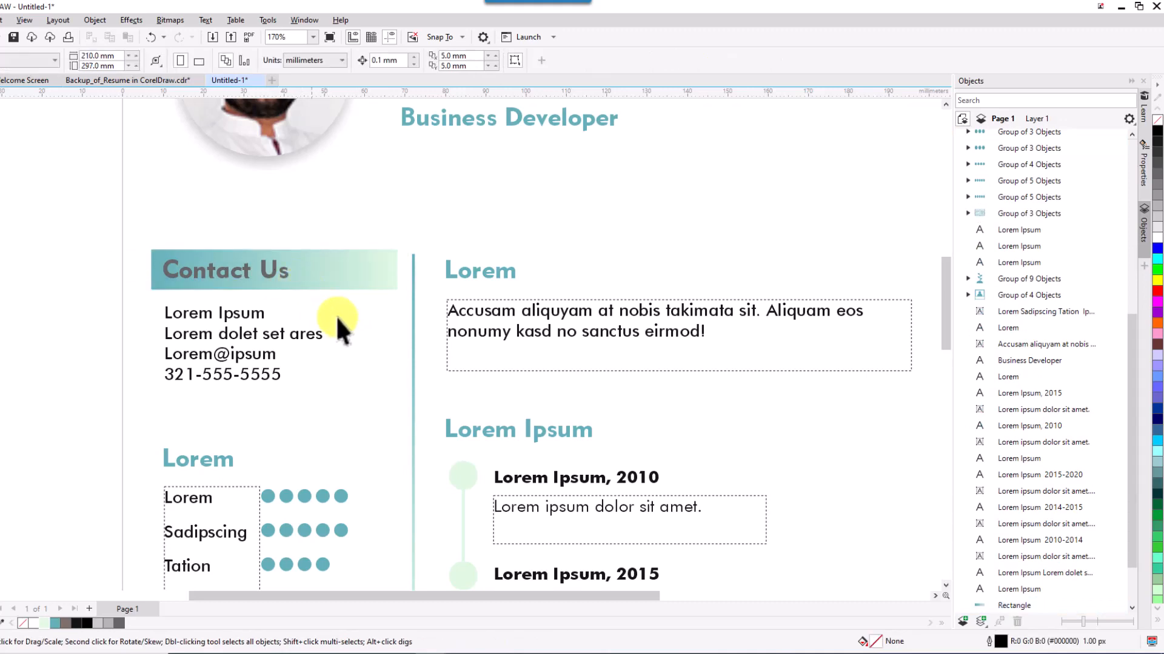
scroll(335, 314, down, 3)
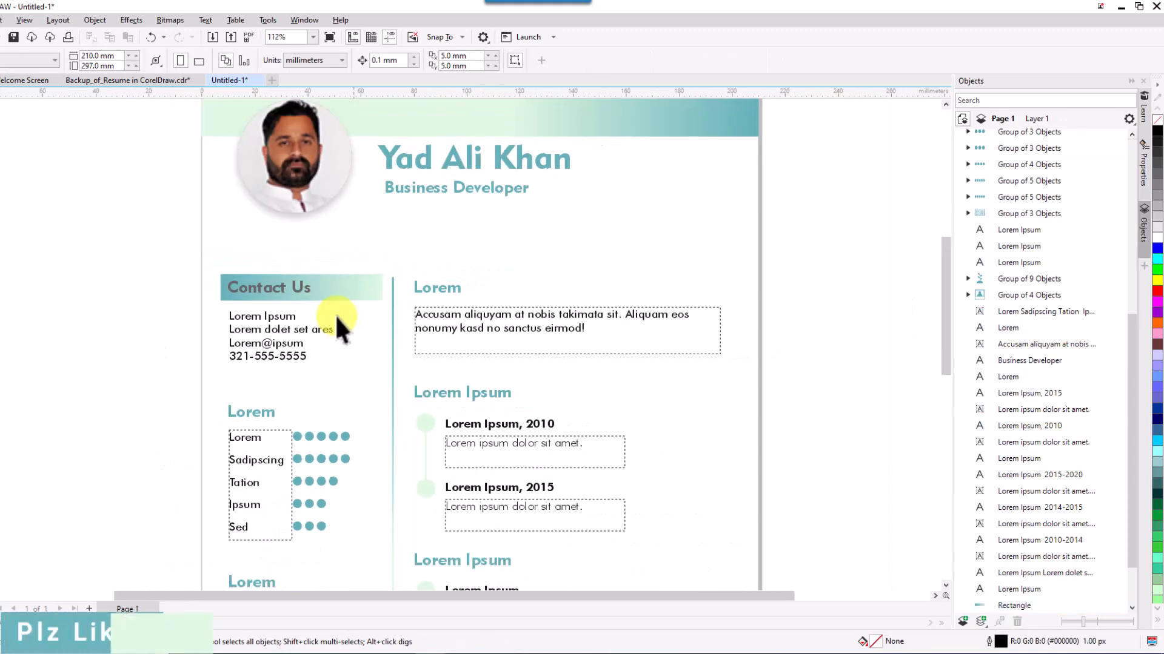
click(296, 289)
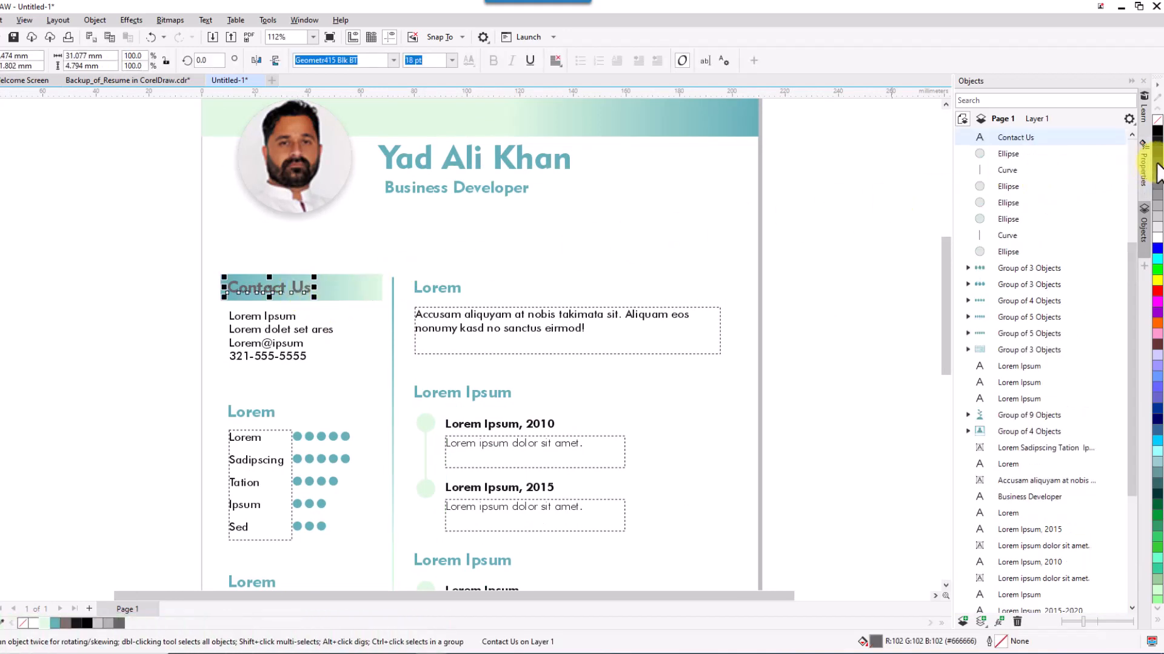
click(370, 343)
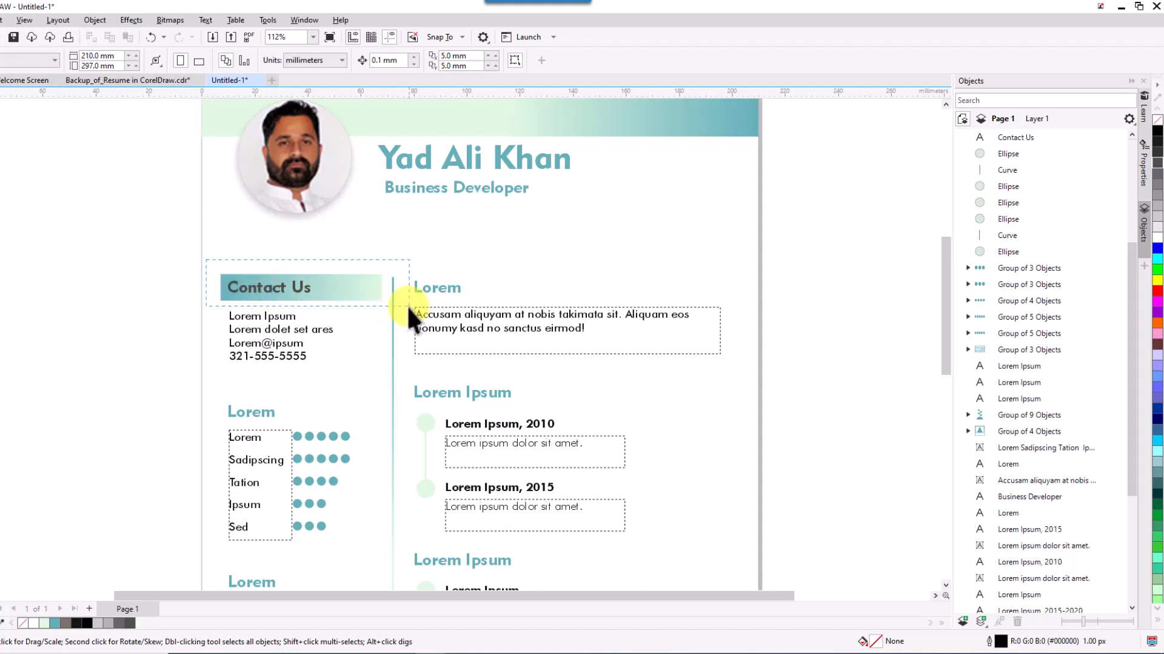
Copy the Contact Us header onto the skills section, deleting the old Lorem heading.
drag(406, 304, 303, 390)
click(255, 413)
key(Delete)
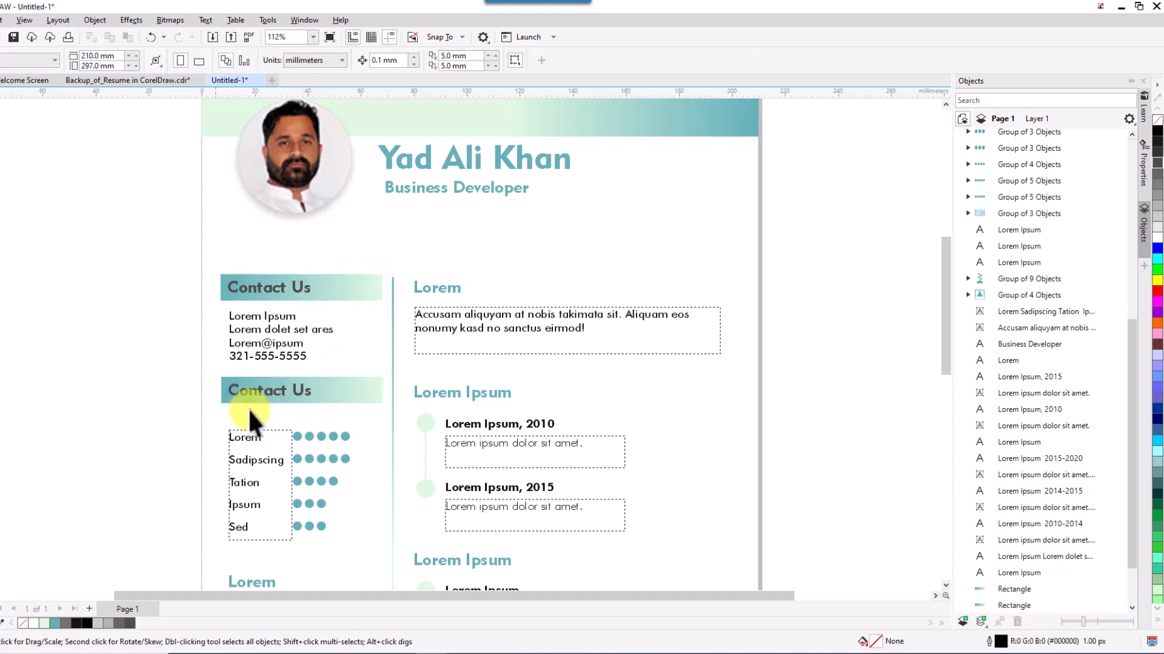
drag(195, 362, 345, 410)
key(Down)
key(Down)
key(Down)
key(Down)
key(Down)
key(Down)
key(Down)
key(Down)
key(Down)
key(Down)
key(Down)
key(Down)
key(Down)
key(Down)
key(Down)
key(Down)
key(Down)
key(Down)
key(Down)
key(Down)
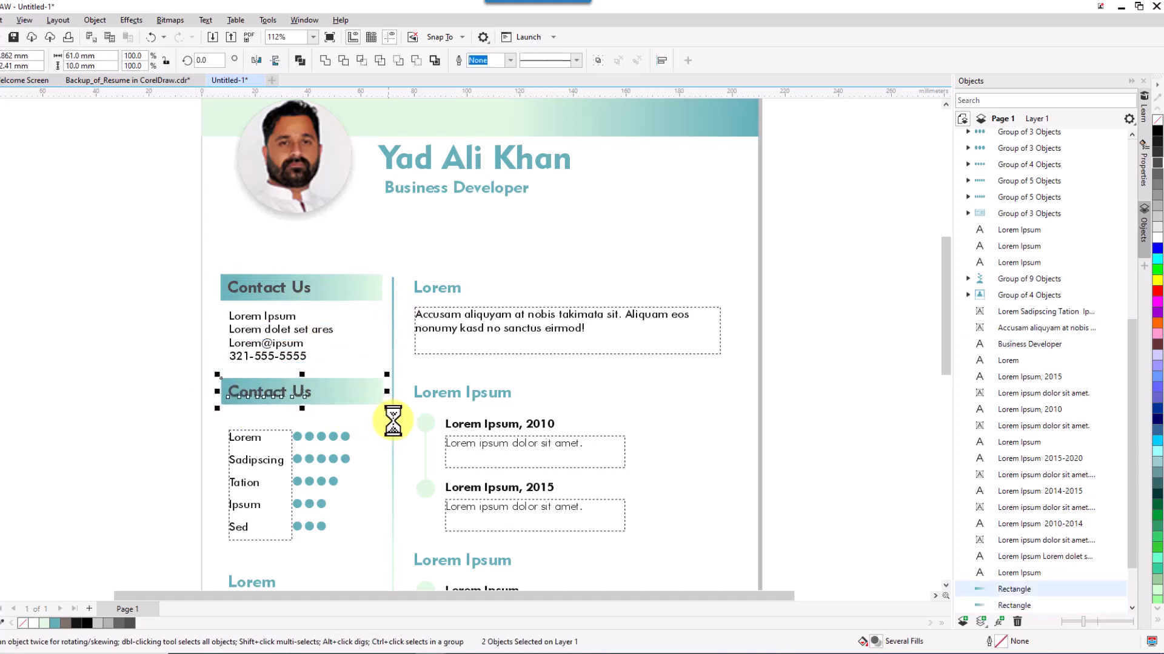
key(Down)
key(Down)
key(Down)
key(Down)
key(Down)
key(Down)
key(Down)
key(Down)
key(Down)
key(Down)
key(Down)
key(Down)
key(Down)
key(Down)
key(Down)
key(Down)
key(Down)
key(Down)
key(Down)
key(Down)
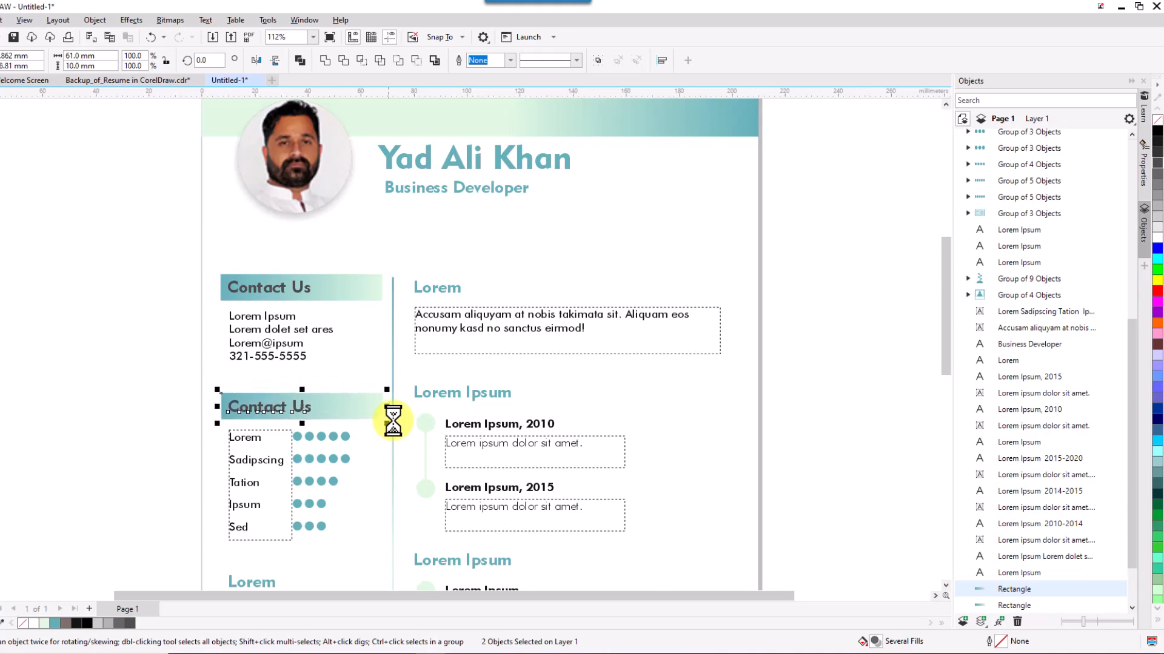
click(307, 409)
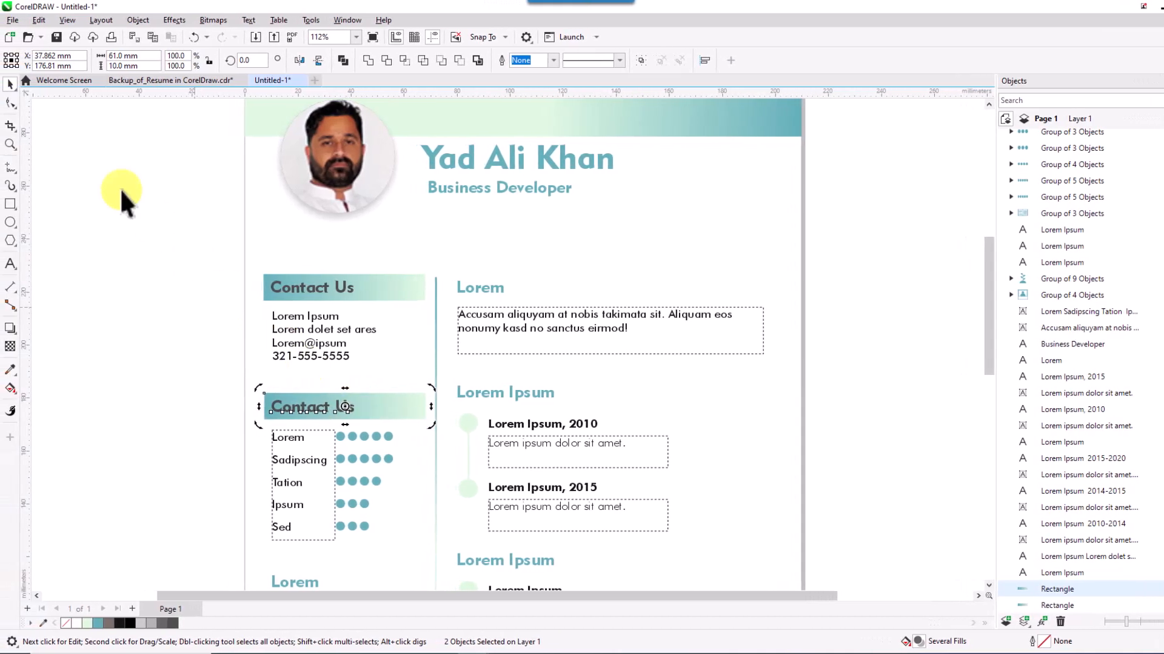
Retitle the copied header as 'Professional Skills'.
double_click(332, 419)
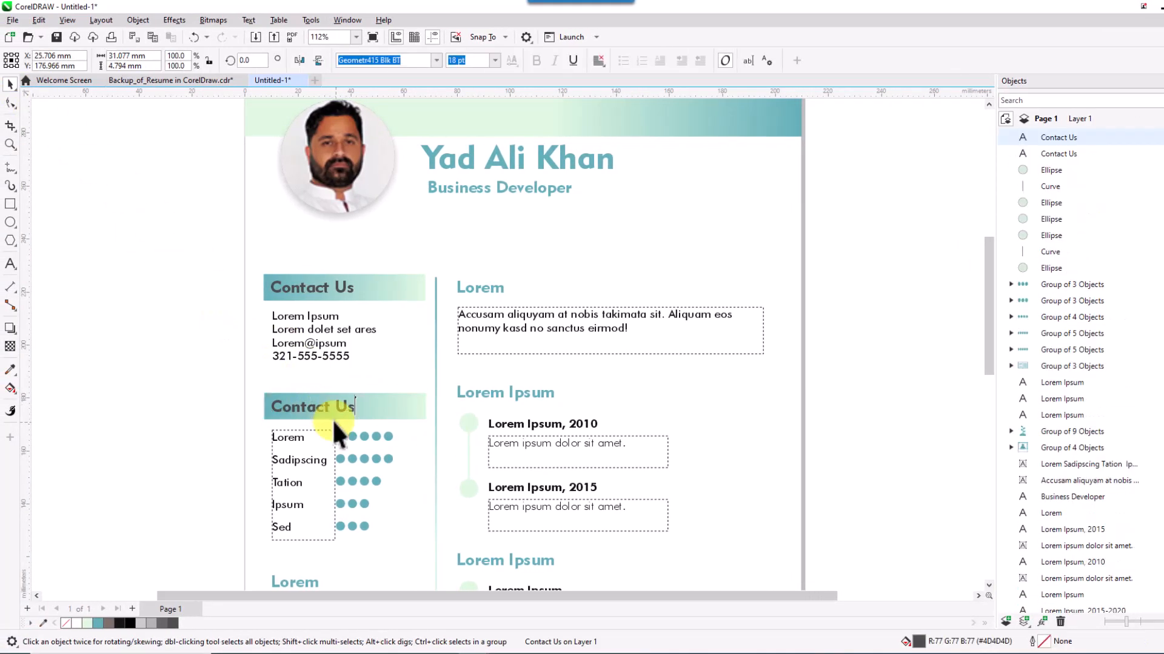
key(BackSpace)
key(BackSpace)
key(BackSpace)
key(BackSpace)
key(BackSpace)
key(BackSpace)
key(BackSpace)
key(BackSpace)
key(BackSpace)
text(Prof)
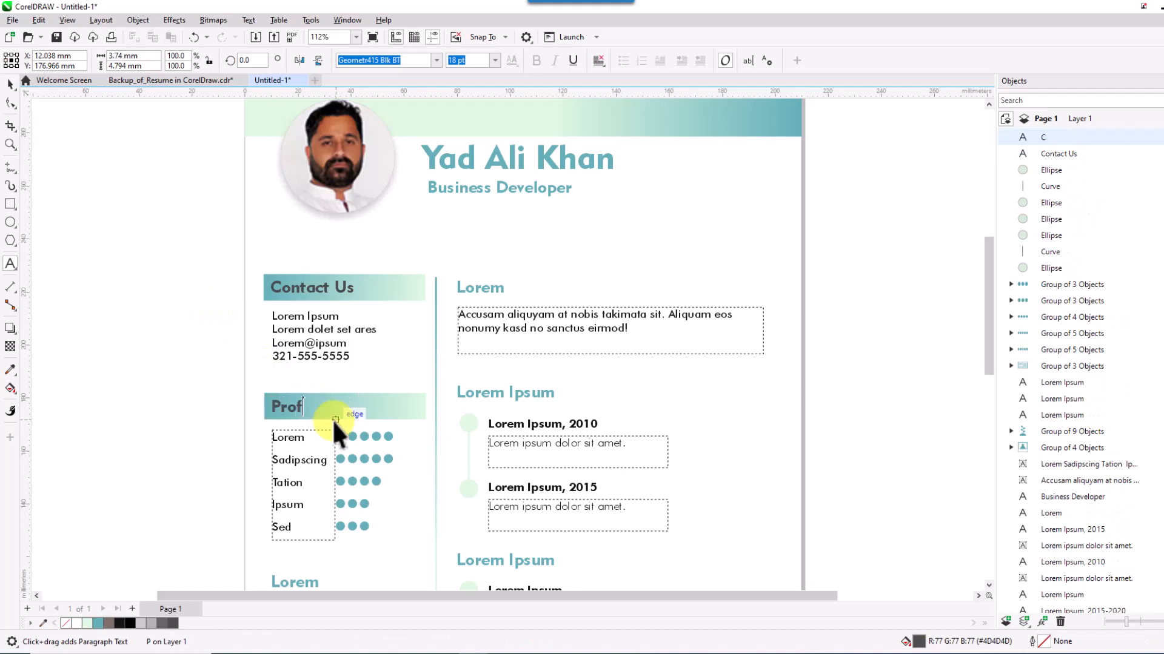
text(essional Skills)
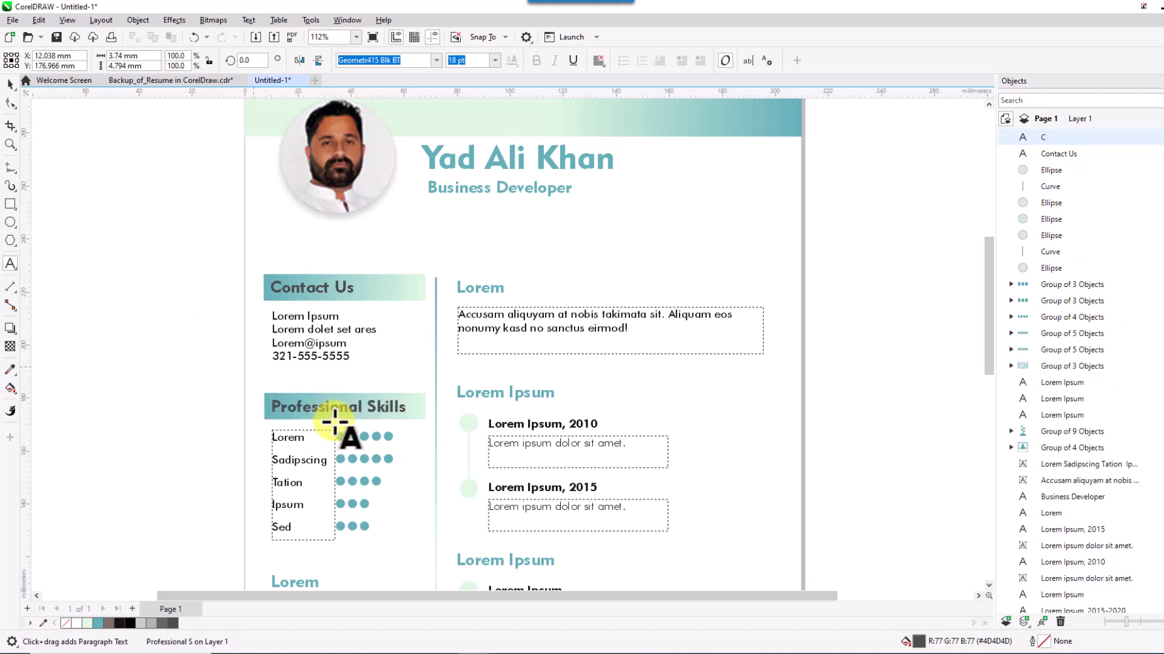
click(10, 84)
click(249, 322)
Place a copy of the Professional Skills header further down, replacing the teal Lorem heading.
drag(212, 509, 241, 294)
drag(206, 191, 436, 232)
drag(356, 208, 330, 368)
click(303, 388)
key(Delete)
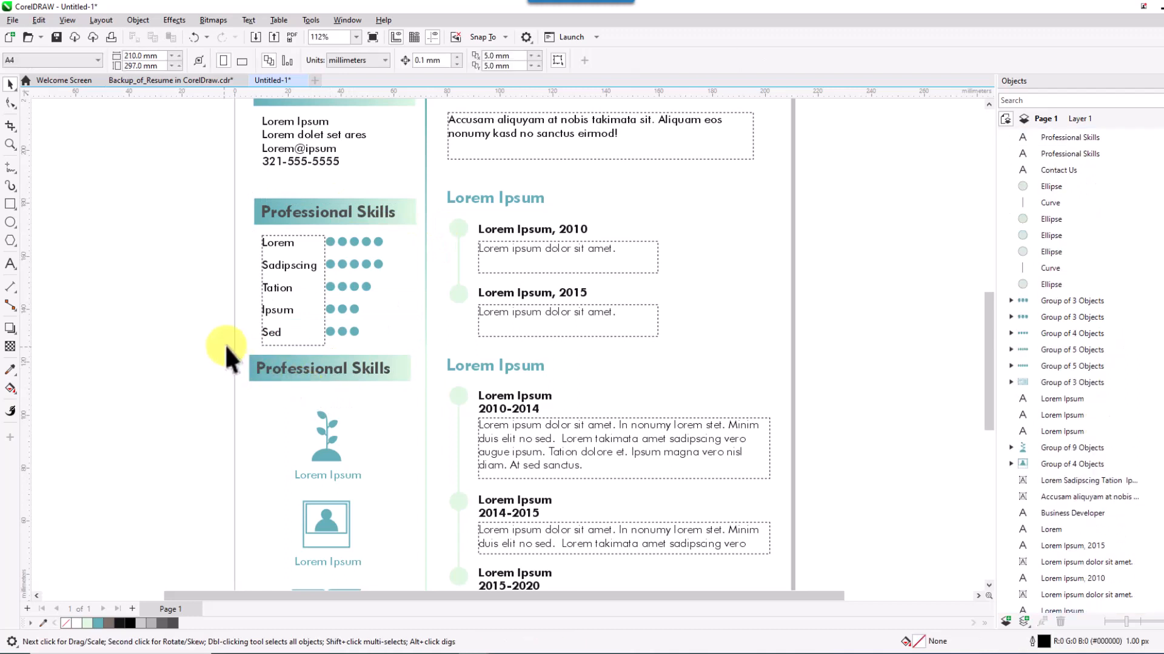
drag(219, 342, 329, 384)
key(ctrl+z)
click(365, 406)
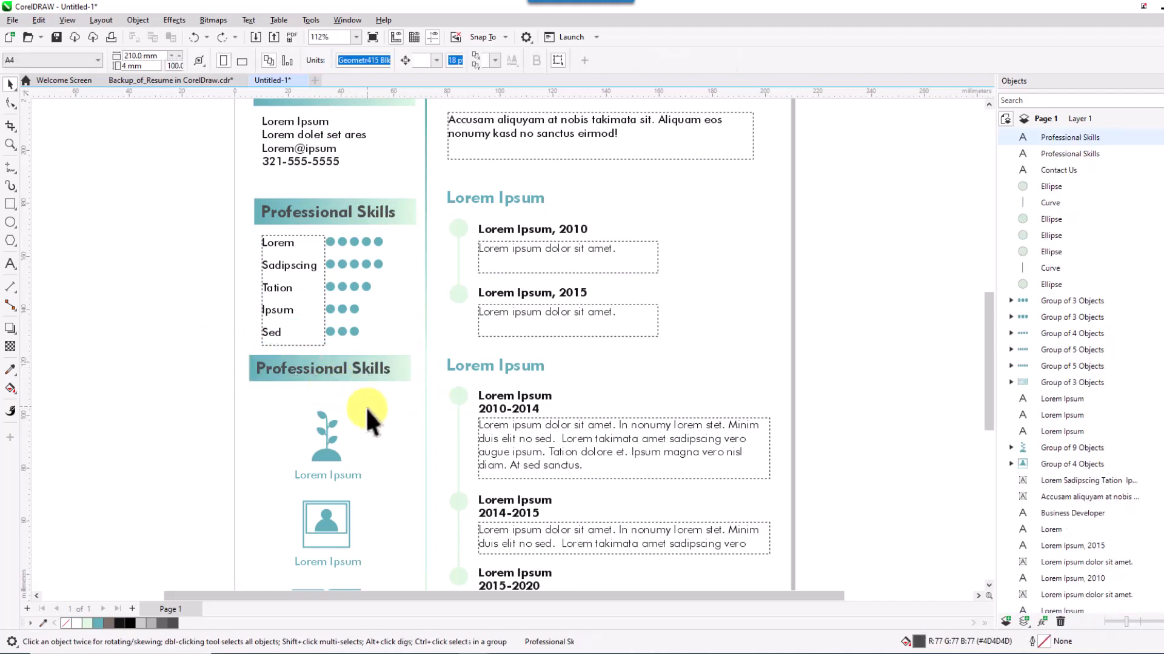
drag(252, 355, 419, 402)
drag(345, 372, 344, 387)
click(344, 386)
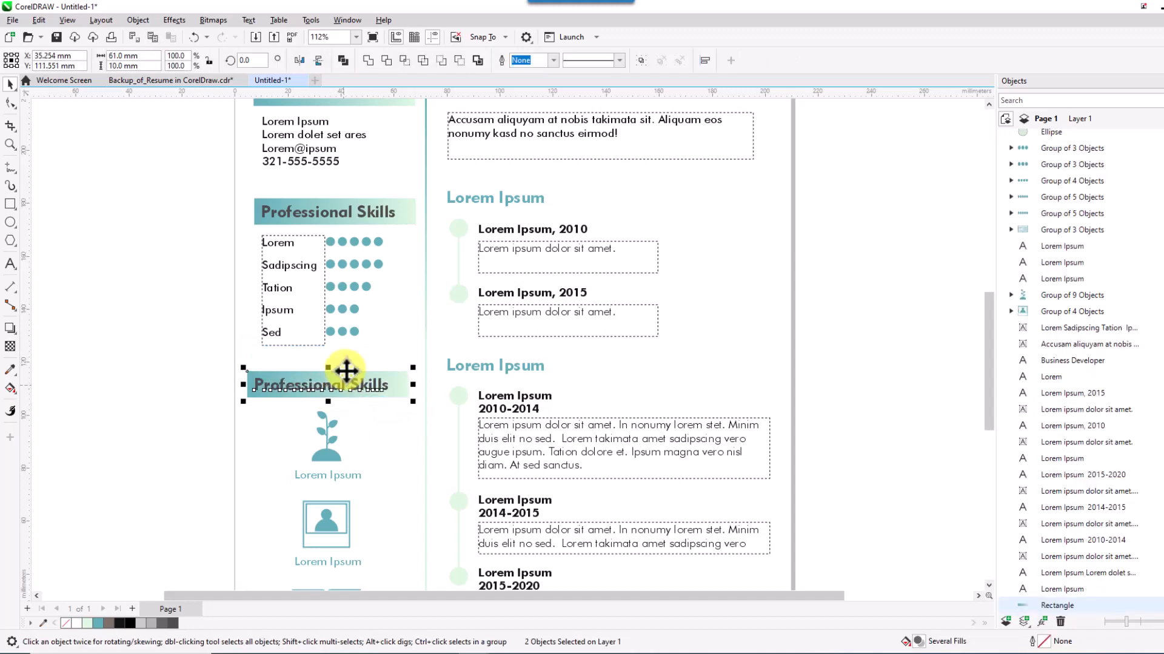
Rename the second header to 'Languages'.
double_click(345, 385)
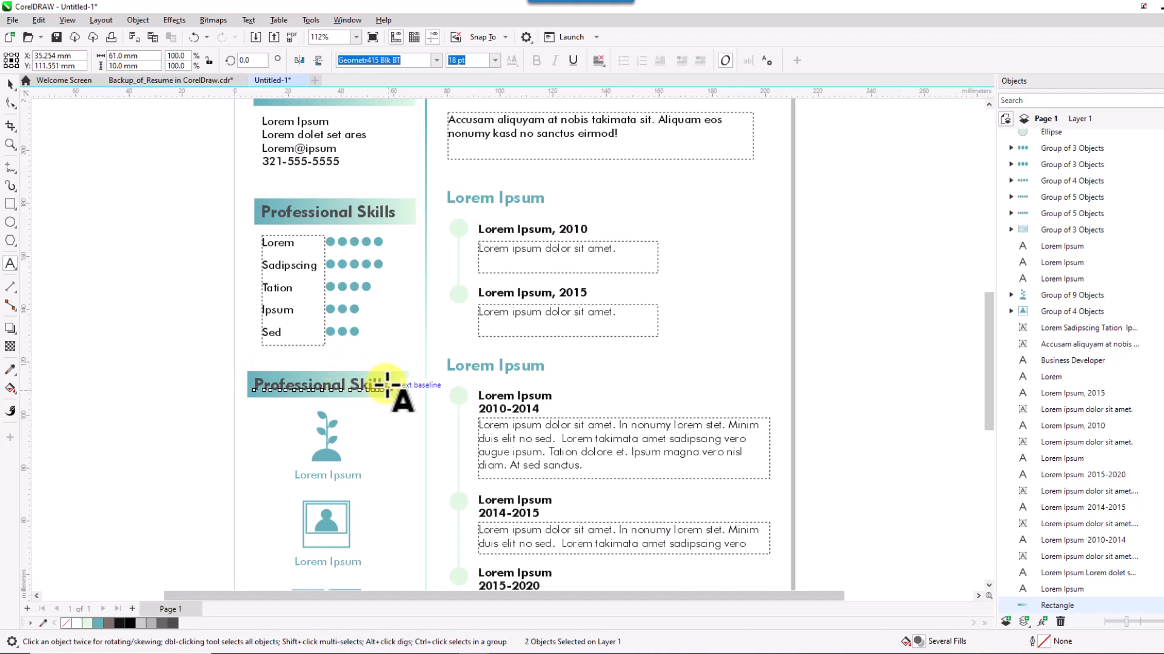
drag(387, 384, 169, 311)
text(La)
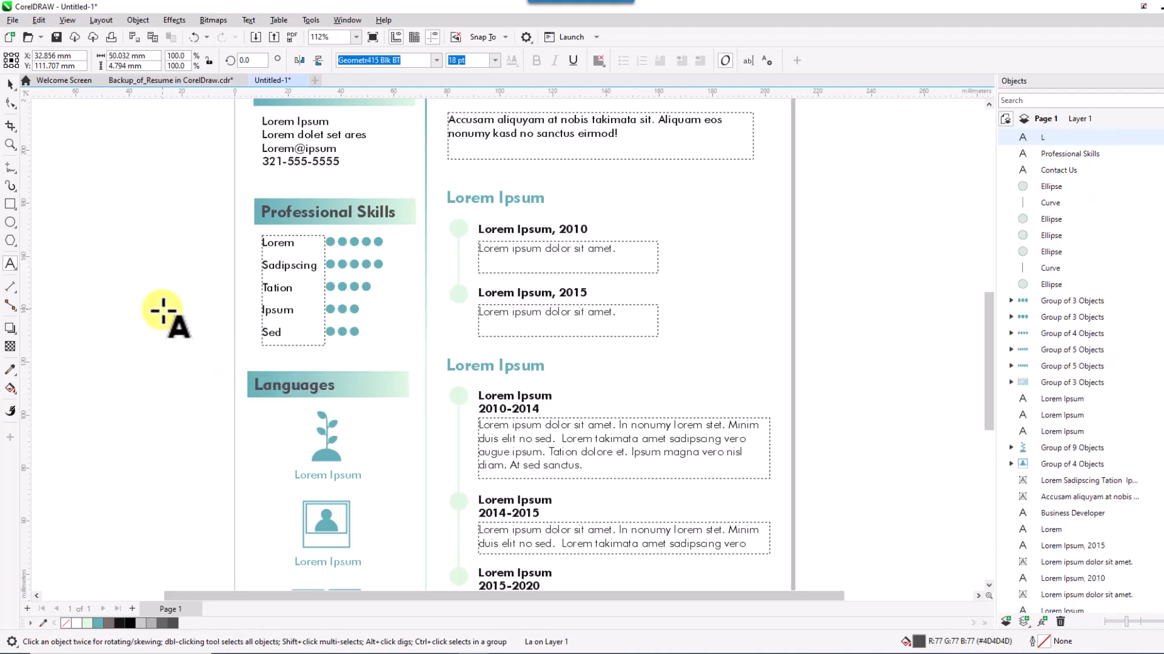
text(nguages)
click(9, 83)
Delete the three placeholder icons under the Languages header.
scroll(202, 259, down, 1)
click(332, 399)
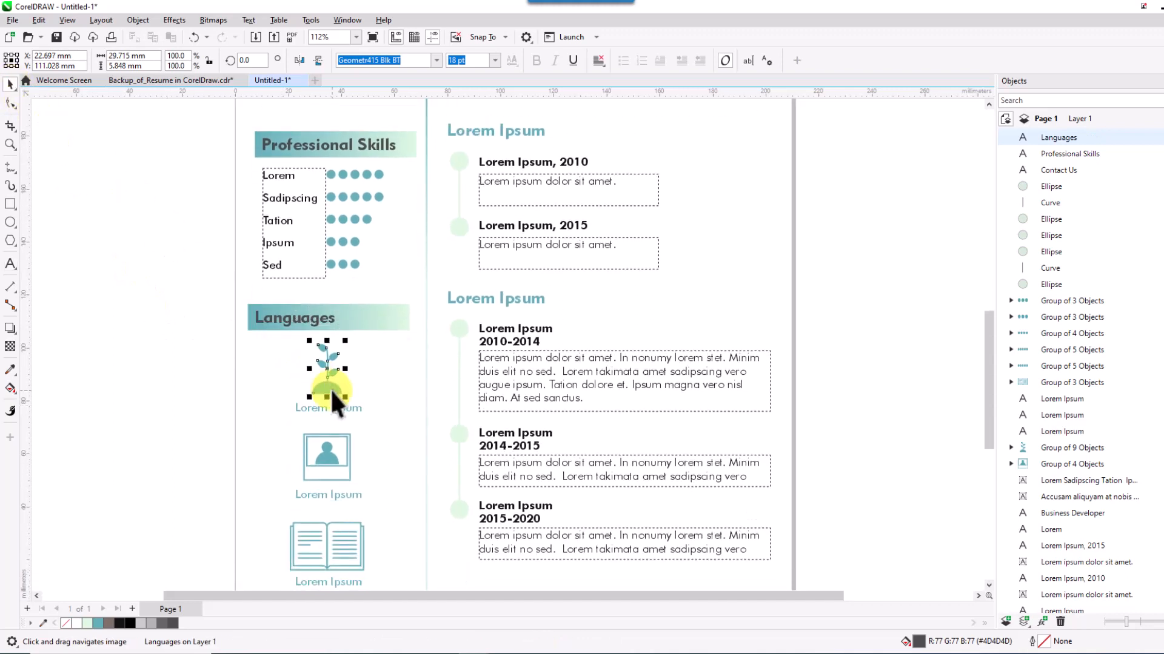
key(Delete)
click(333, 451)
key(Delete)
click(339, 543)
key(Delete)
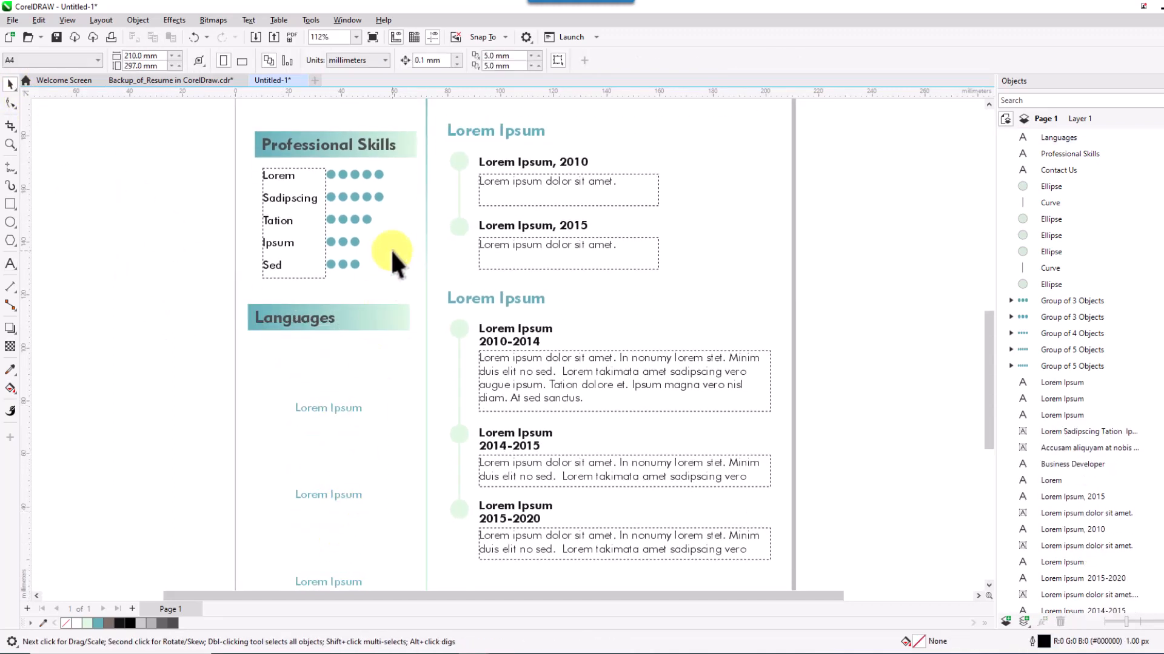
click(368, 171)
Copy a five-dot row into Languages and relabel the Lorem Ipsum label beside it 'English'.
key(ctrl+d)
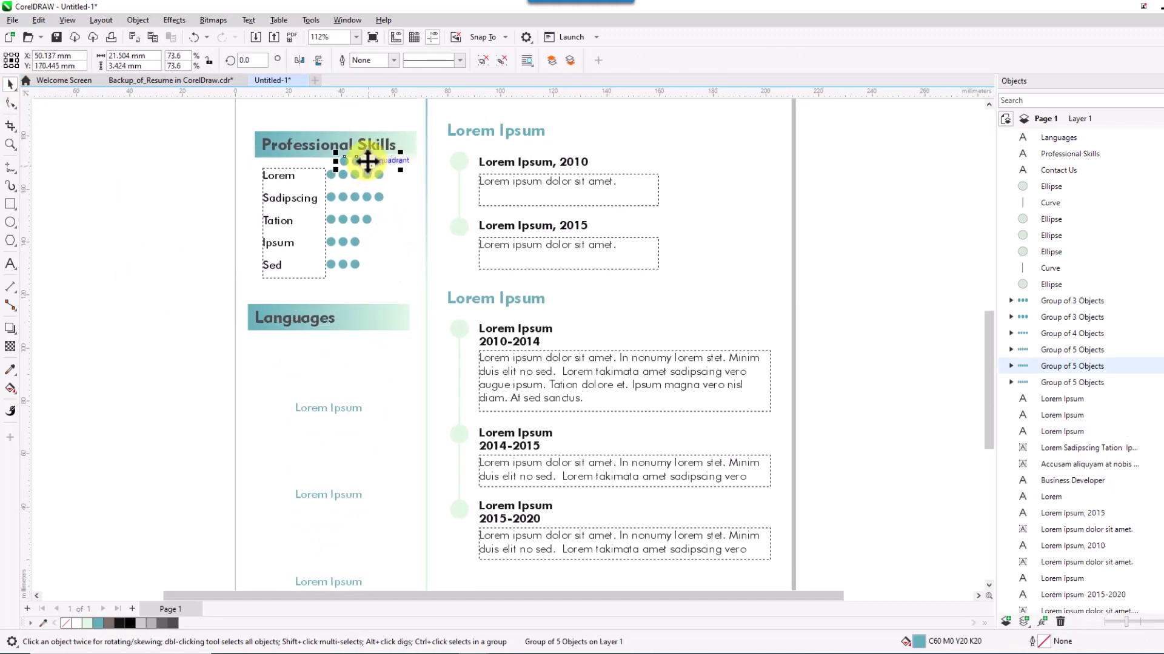
drag(372, 159, 352, 349)
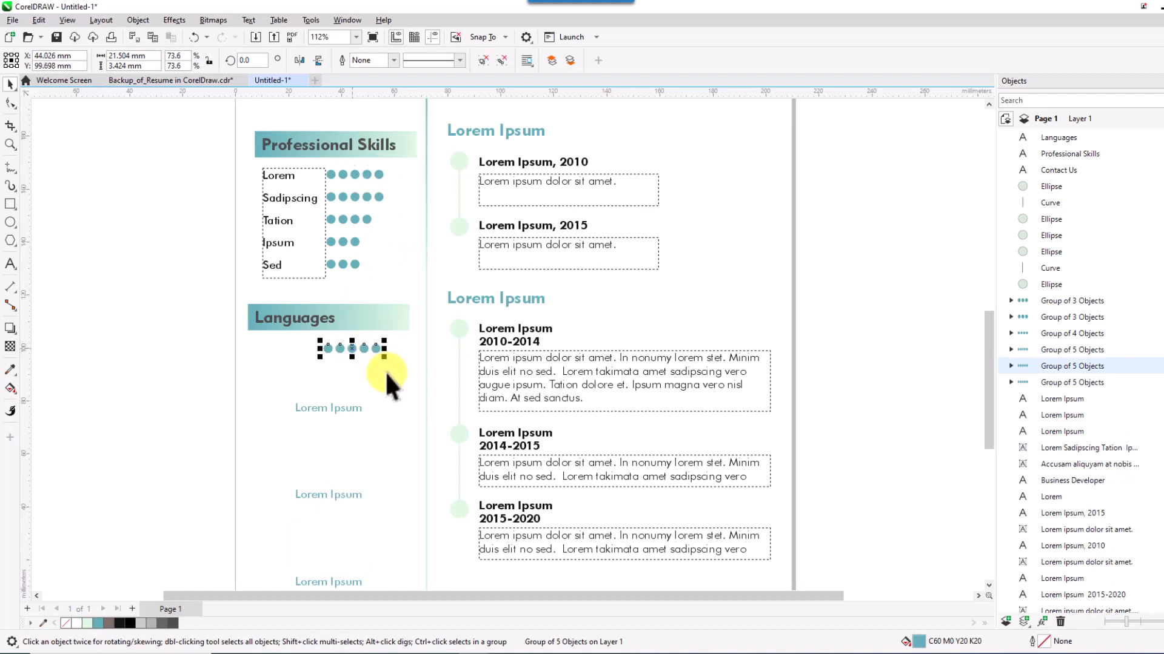
drag(341, 408, 300, 355)
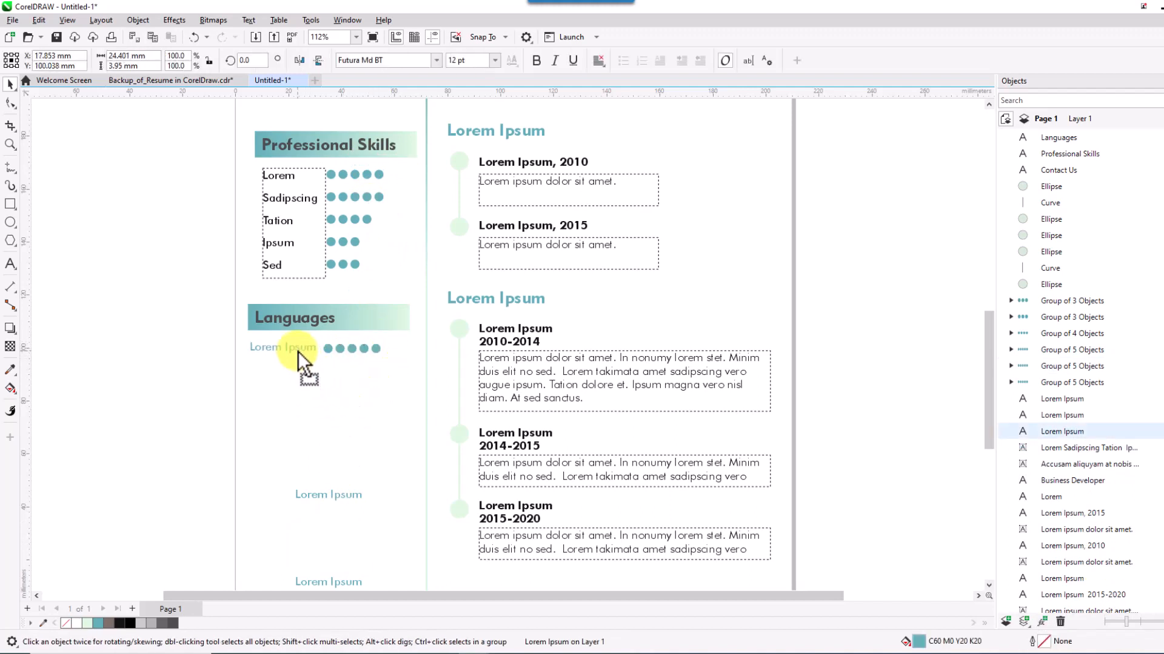
double_click(297, 351)
key(BackSpace)
key(BackSpace)
key(BackSpace)
key(BackSpace)
key(BackSpace)
key(BackSpace)
key(BackSpace)
key(BackSpace)
key(BackSpace)
key(BackSpace)
key(BackSpace)
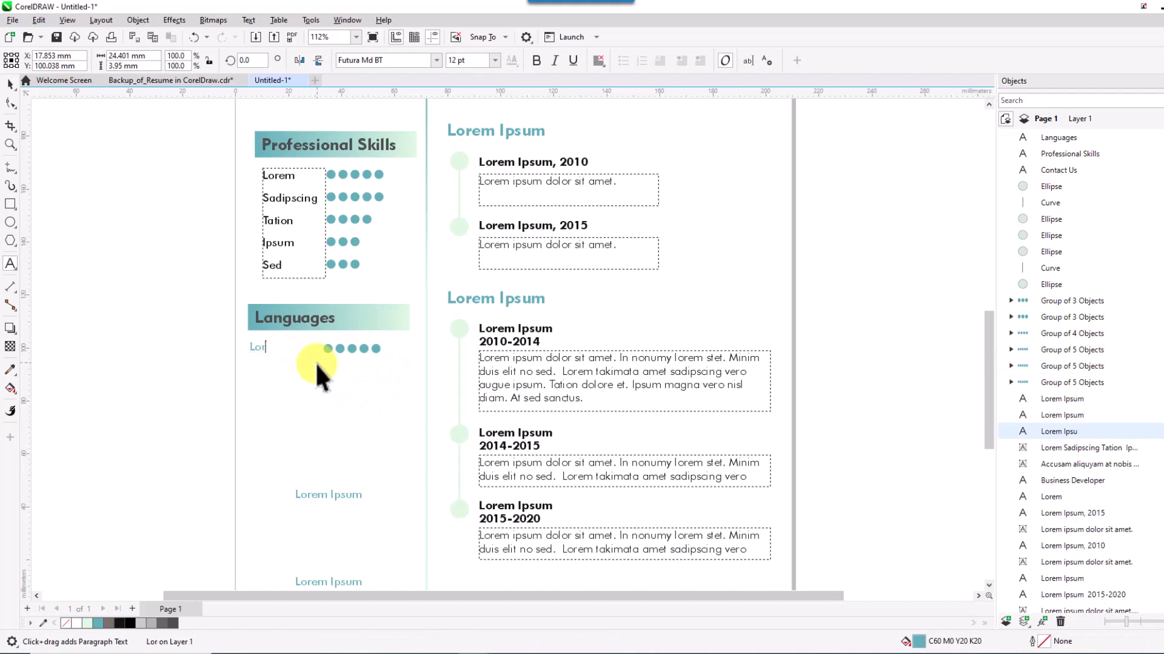
text(English)
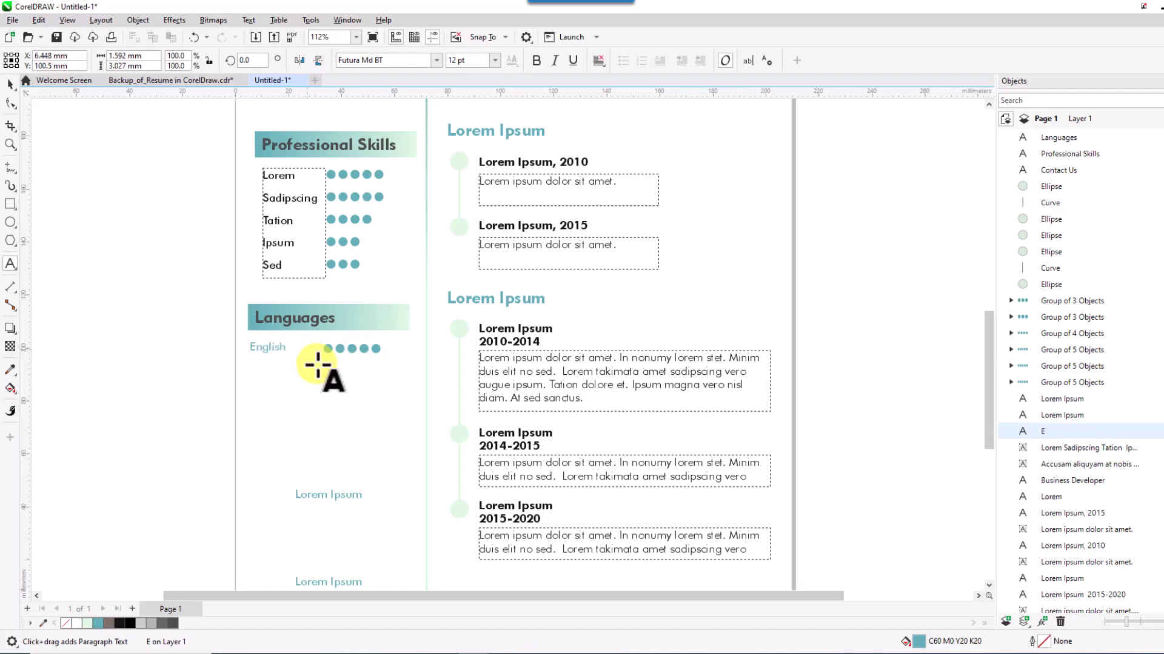
click(12, 86)
key(Right)
key(Right)
key(Right)
key(Right)
key(Right)
key(Right)
key(Right)
key(Right)
key(Right)
key(Right)
key(Right)
key(Right)
key(Right)
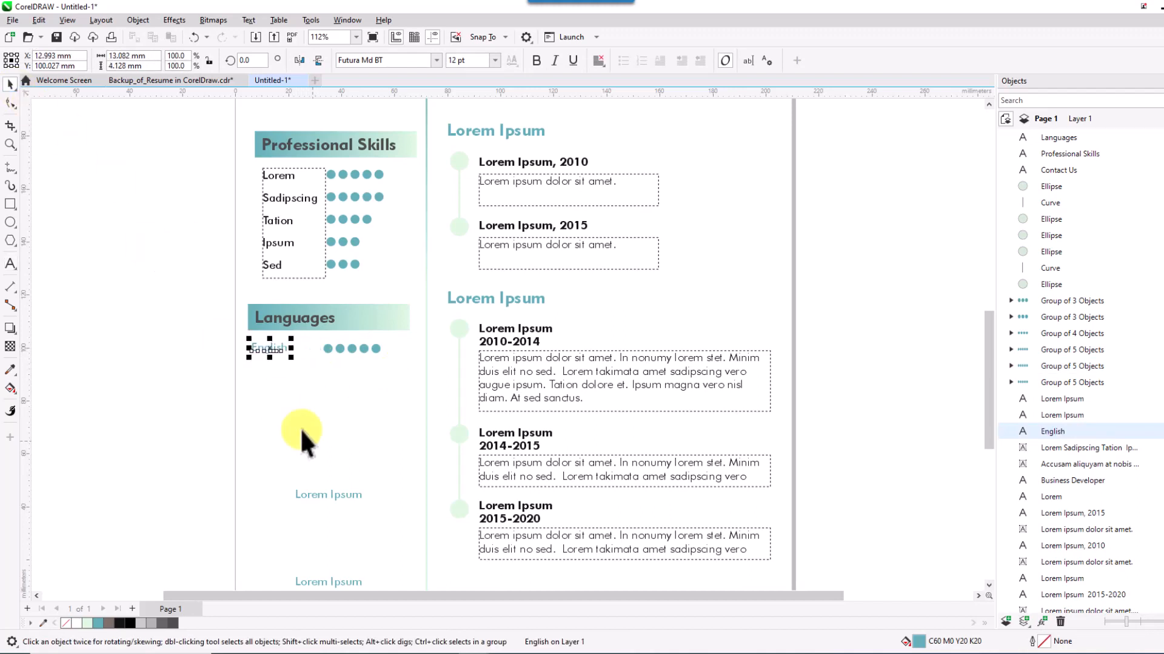
key(Down)
key(Down)
key(Down)
key(Down)
key(Down)
key(Down)
key(Right)
key(Right)
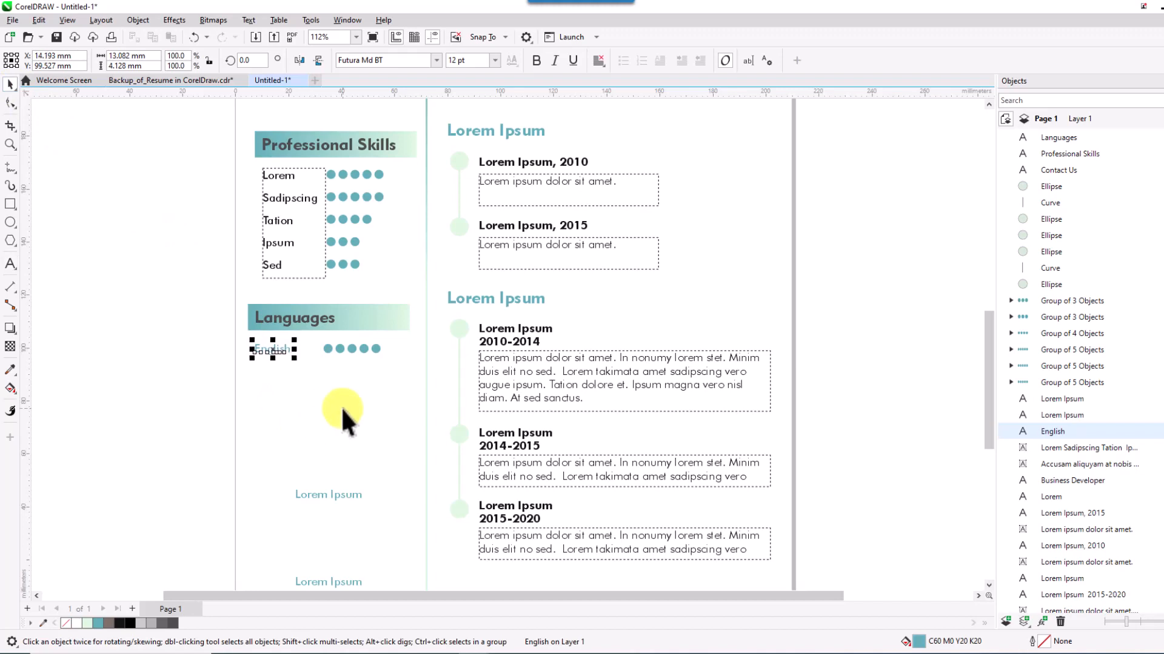
click(341, 406)
Duplicate the English row with its dots to stack more rows below.
drag(214, 329, 405, 371)
key(ctrl+d)
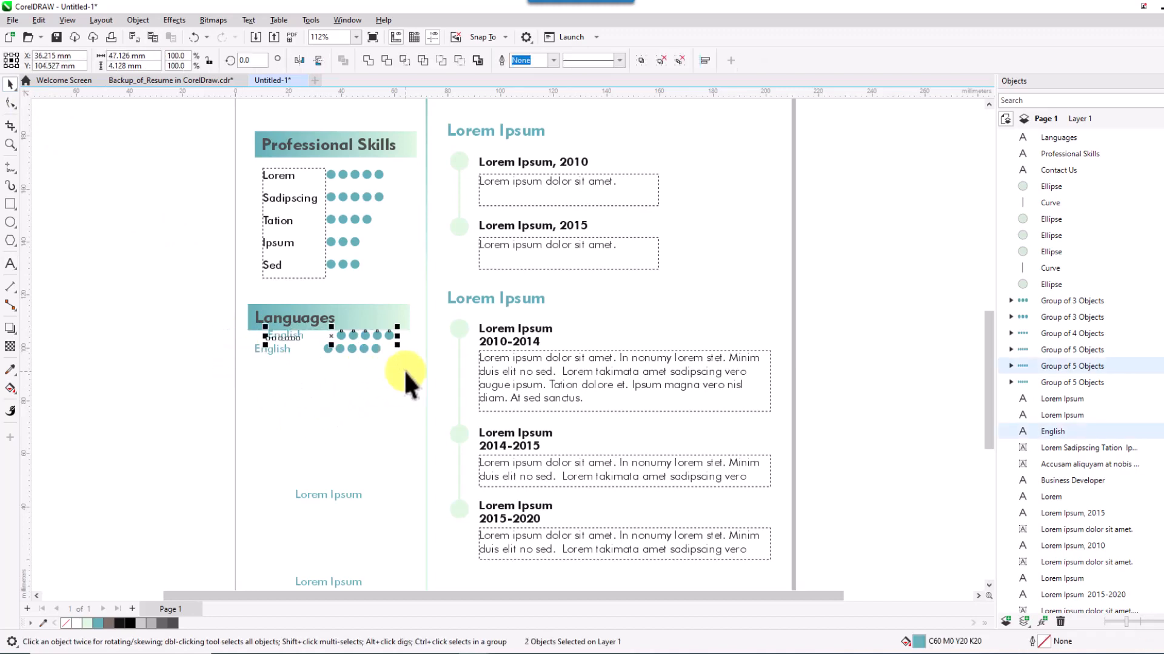
drag(336, 337, 325, 373)
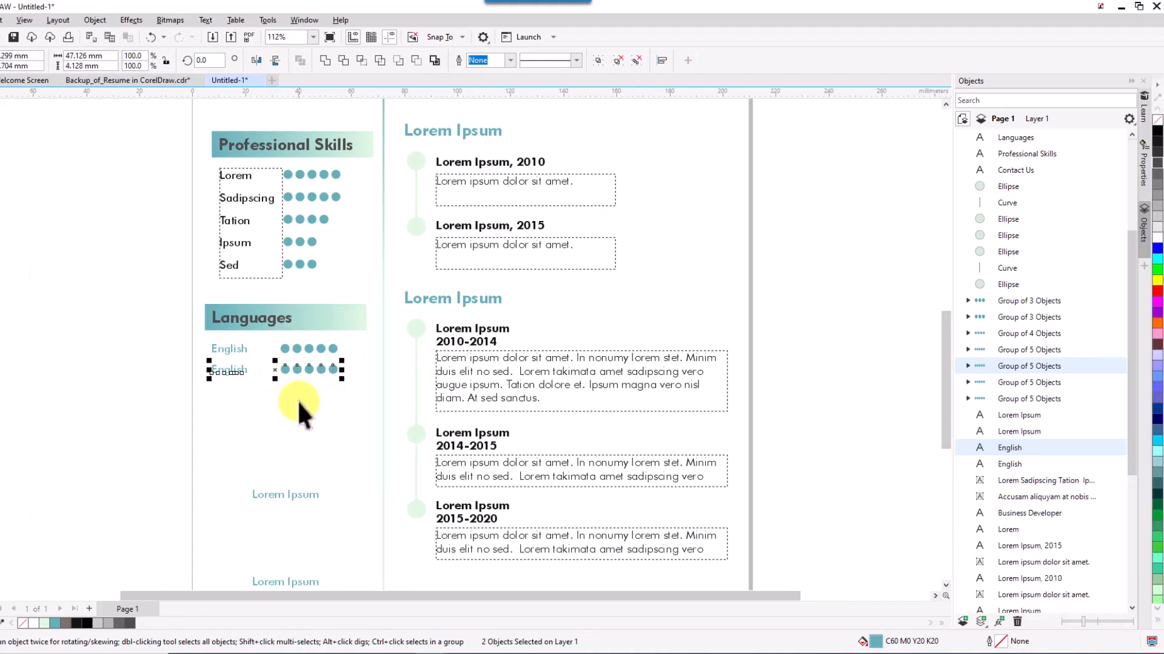
key(ctrl+d)
key(ctrl+d)
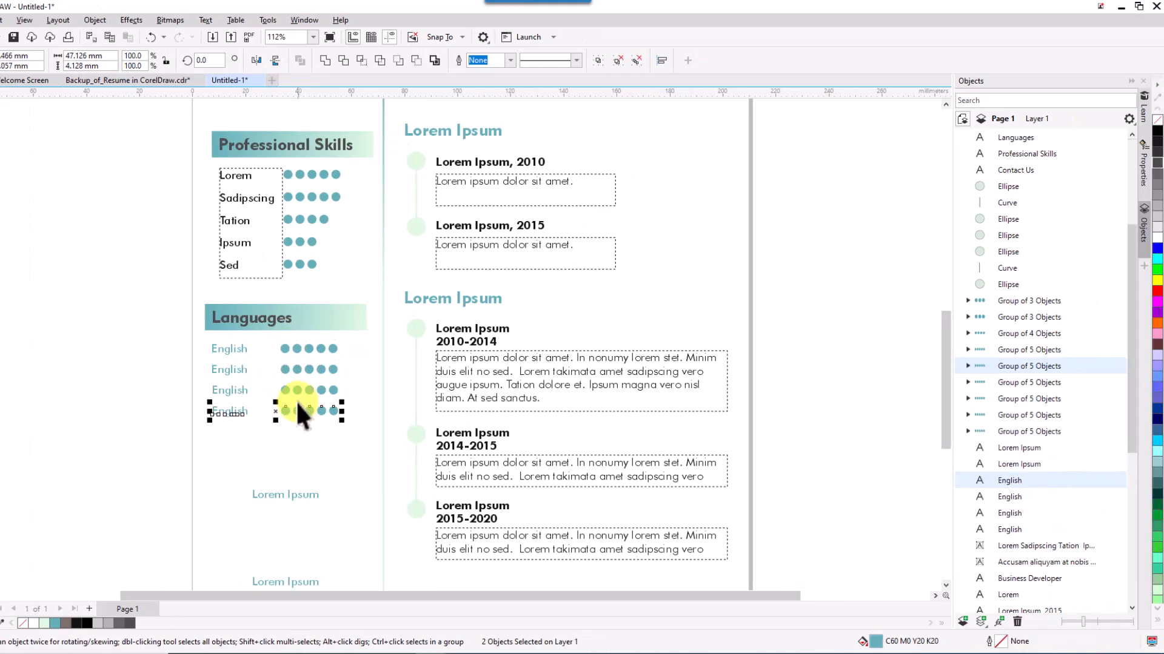
Delete the leftover Lorem Ipsum text below the Languages rows.
drag(242, 462, 355, 525)
key(Delete)
key(Delete)
drag(253, 343, 254, 377)
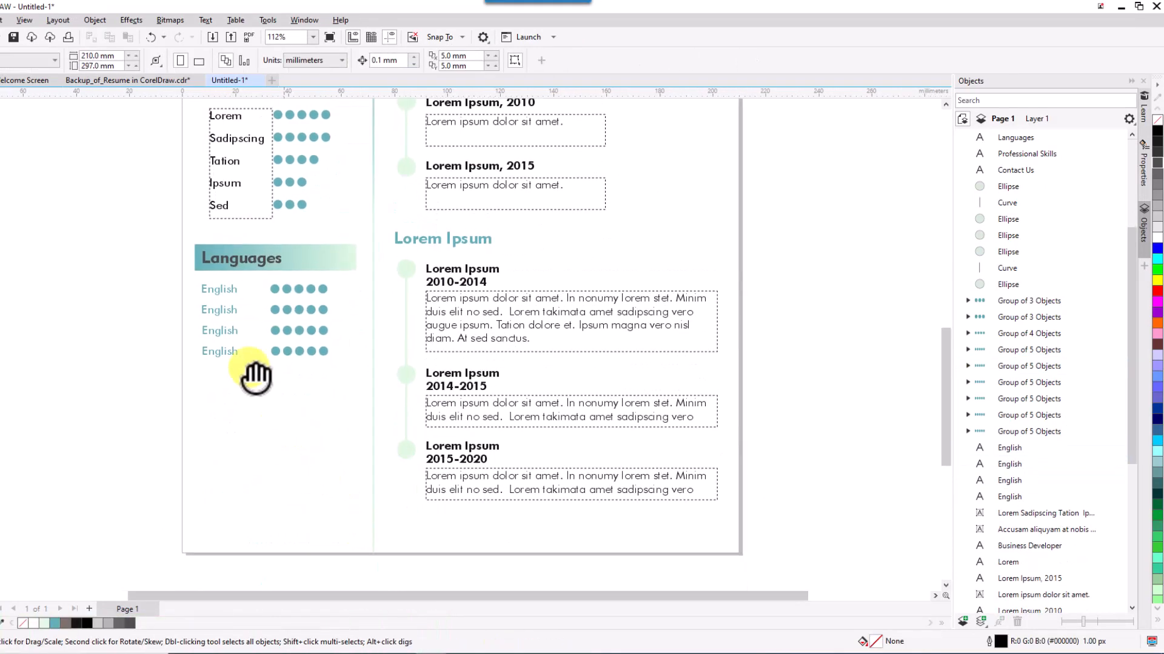
Duplicate the Languages header below the English rows and retitle it 'References'.
drag(355, 332, 367, 283)
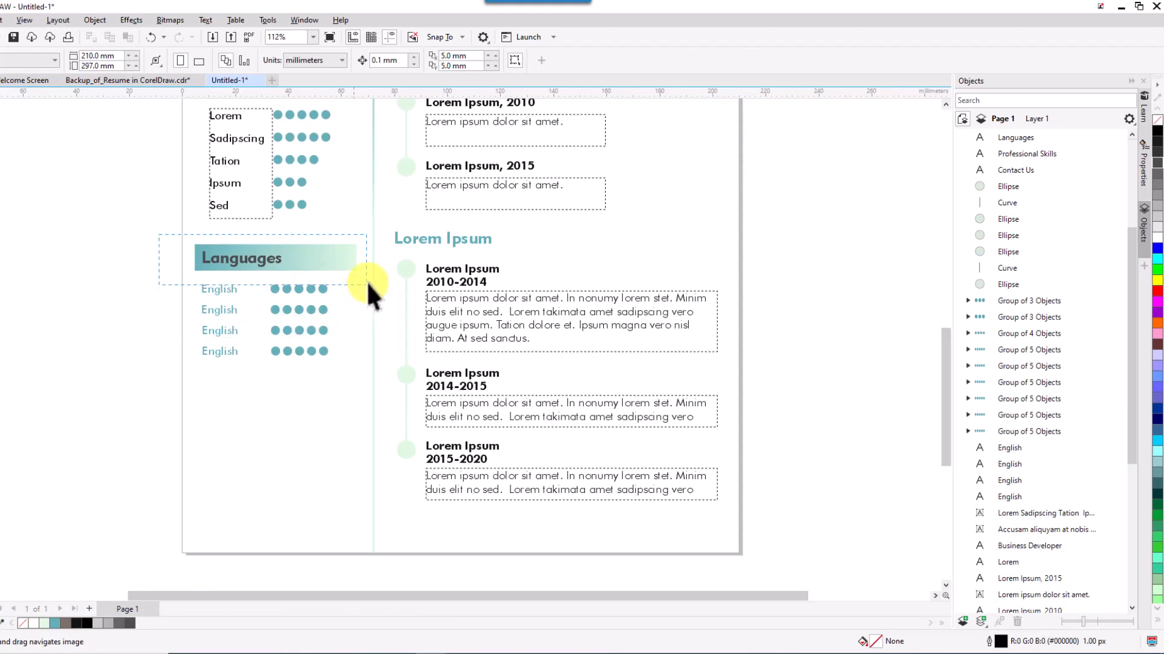
key(ctrl+d)
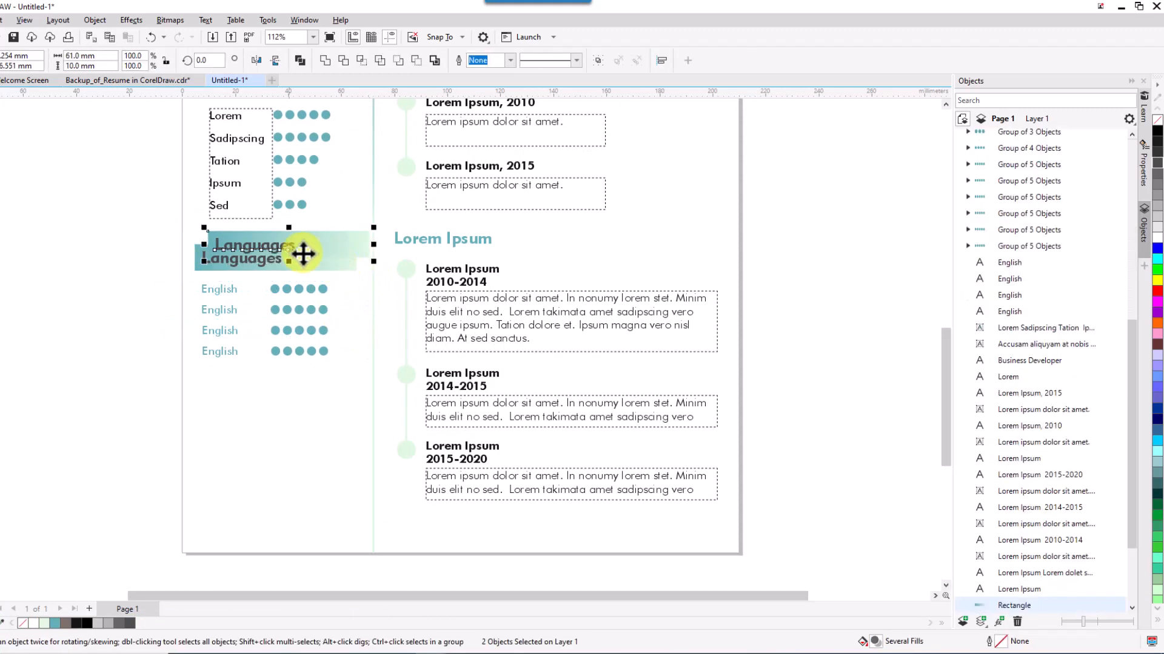
drag(289, 249, 278, 405)
click(240, 453)
click(267, 408)
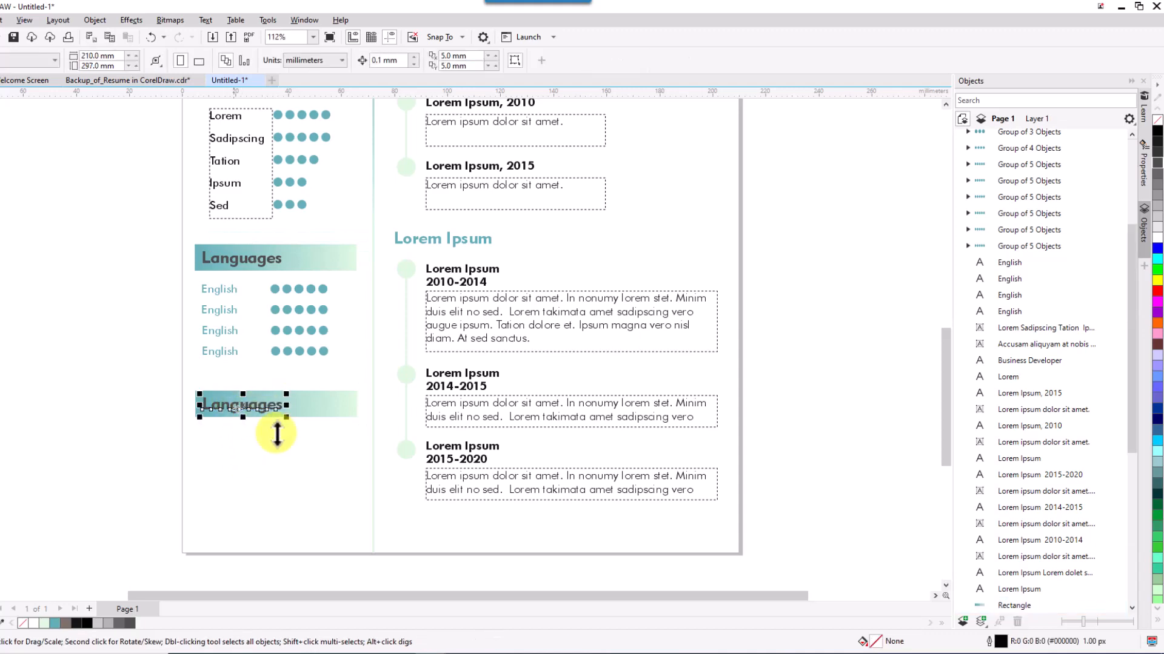
key(F8)
key(BackSpace)
key(BackSpace)
key(BackSpace)
key(BackSpace)
key(BackSpace)
key(BackSpace)
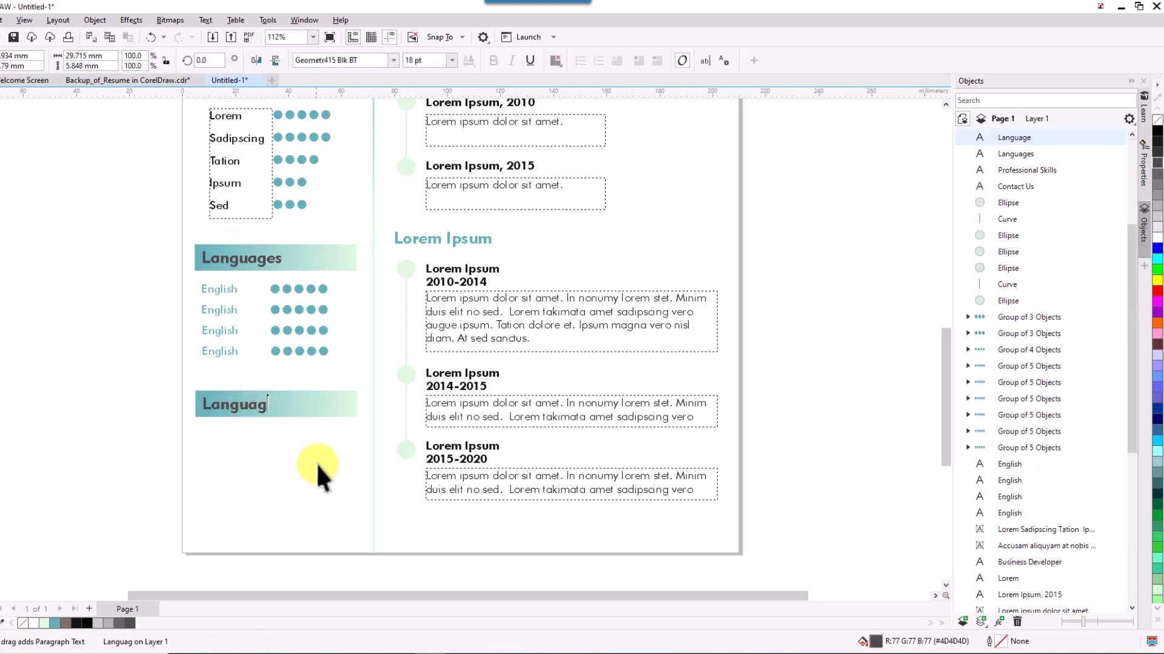
key(BackSpace)
key(BackSpace)
key(BackSpace)
text(Refer)
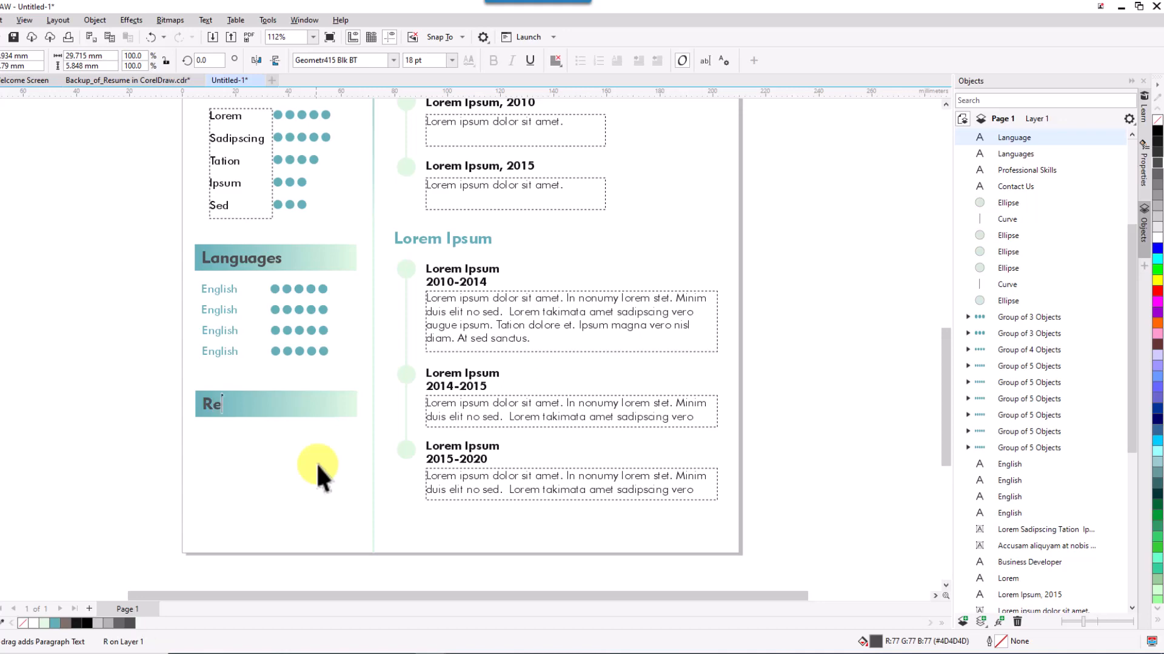
text(ences)
click(12, 88)
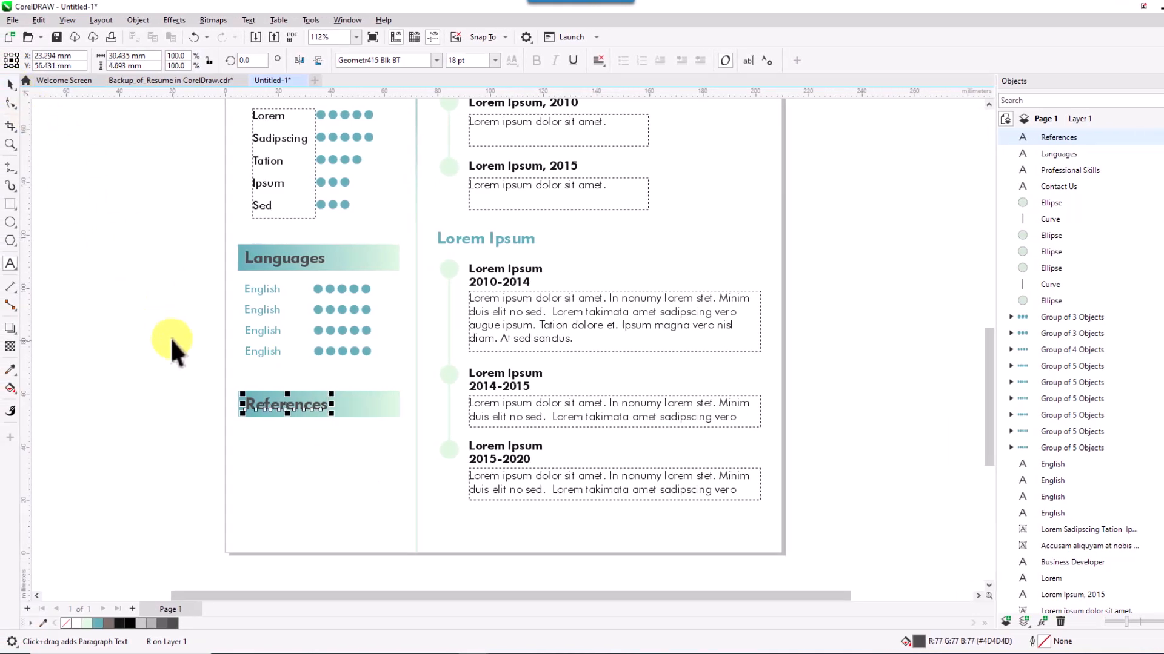
click(150, 340)
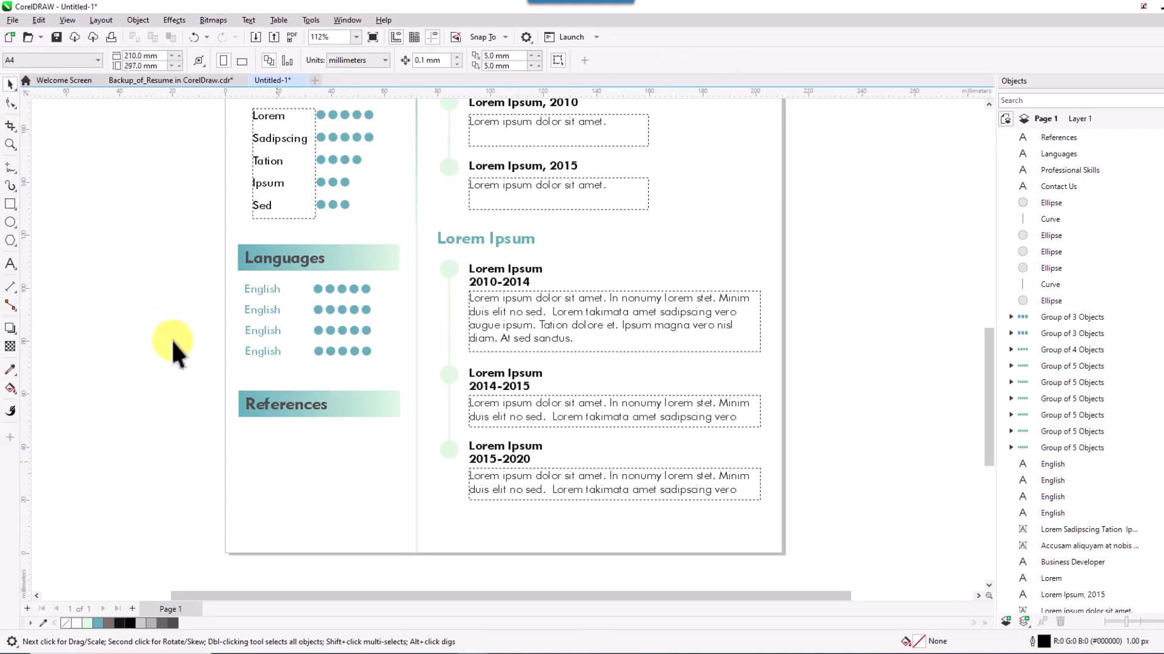
Copy an English label under References and change it to 'Will be available on Demand'.
click(261, 351)
drag(277, 338, 278, 423)
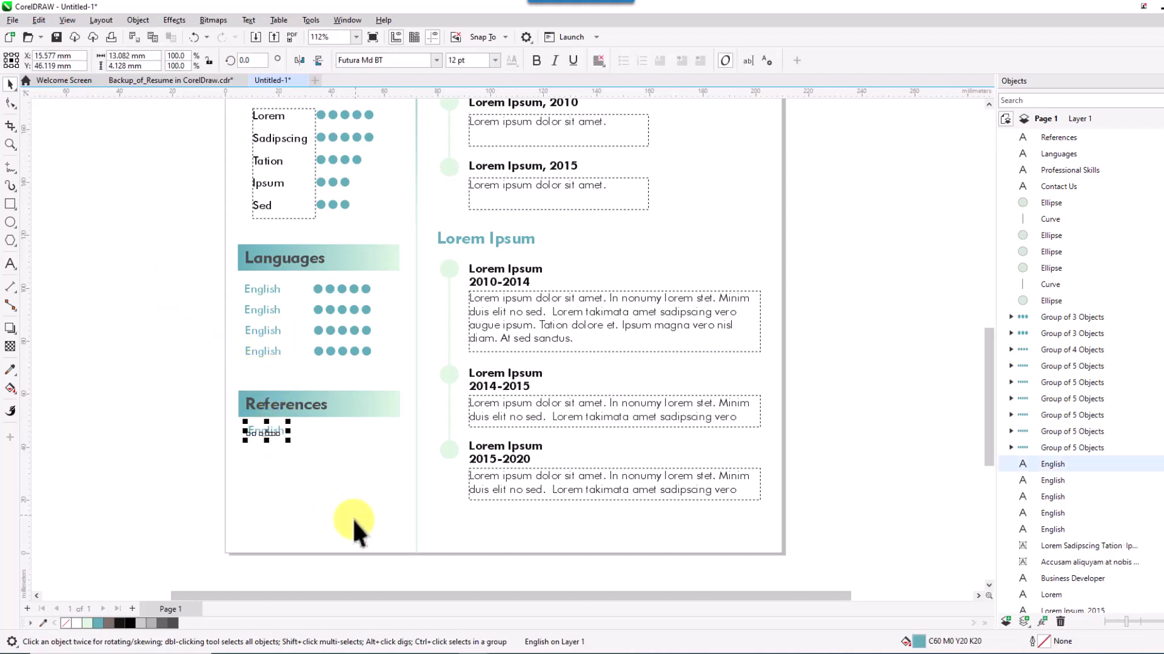
key(F8)
key(BackSpace)
key(BackSpace)
key(BackSpace)
key(BackSpace)
key(BackSpace)
key(BackSpace)
key(BackSpace)
text(Wio)
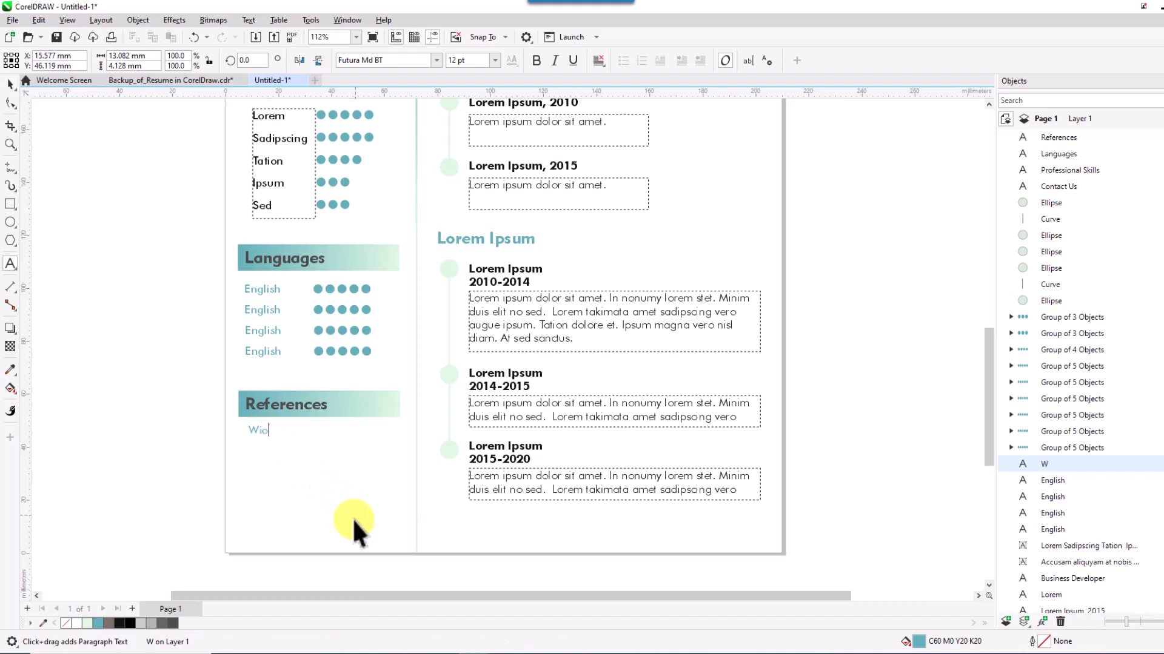
key(BackSpace)
text(ll be avai)
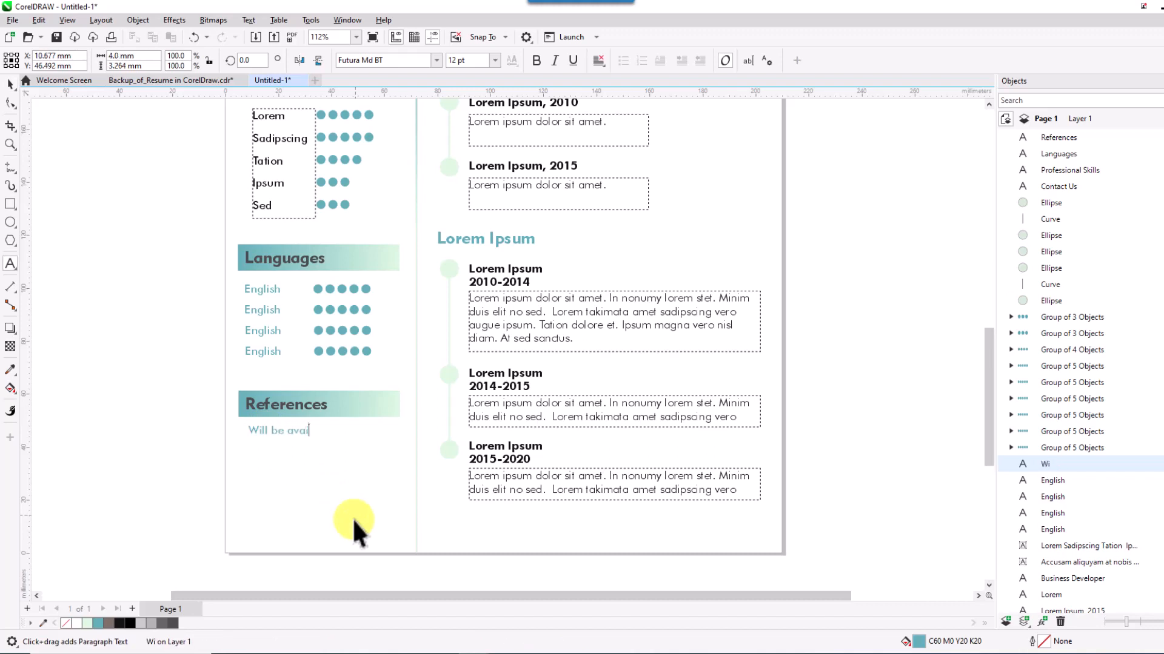
text(lable on Demand)
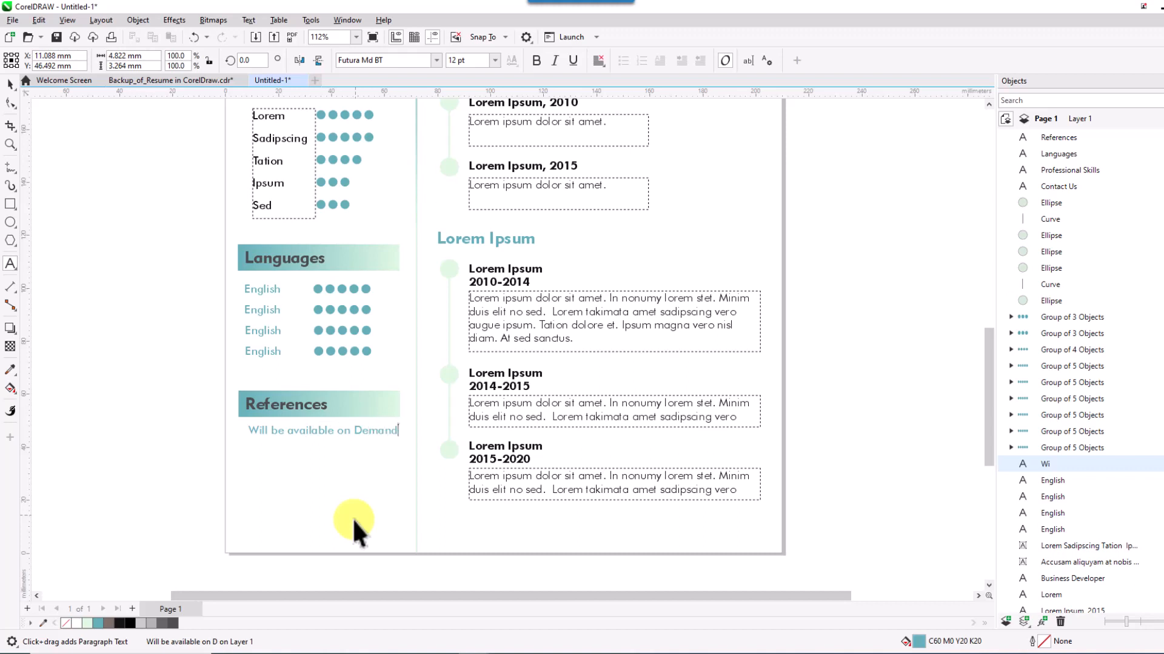
key(Escape)
click(11, 83)
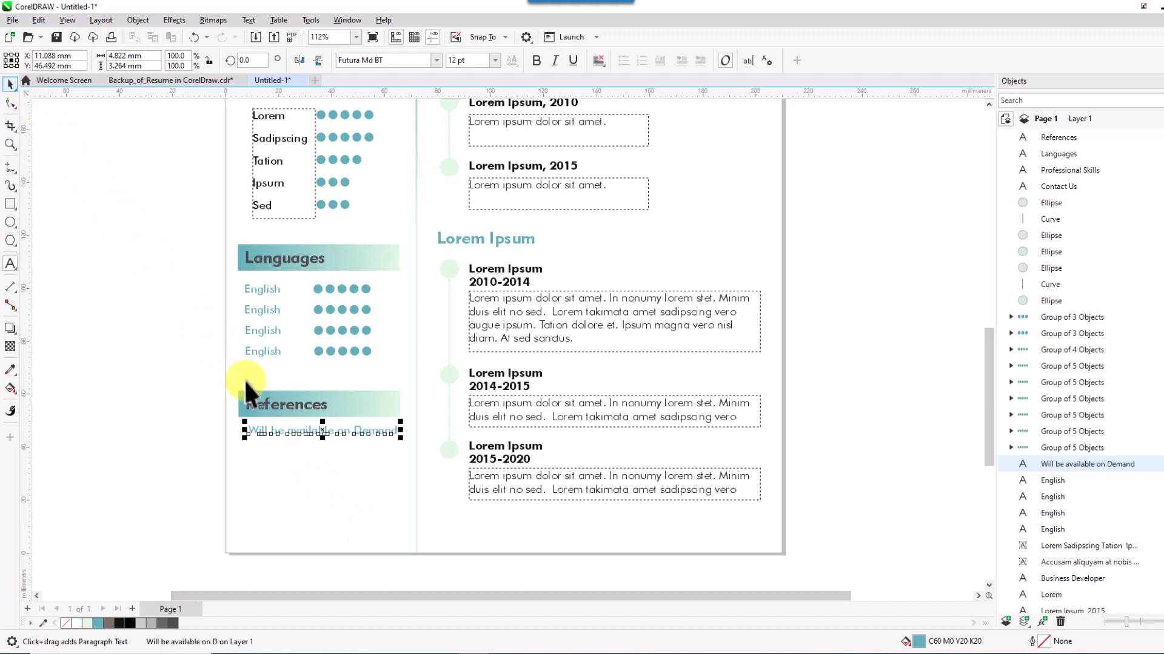
click(327, 489)
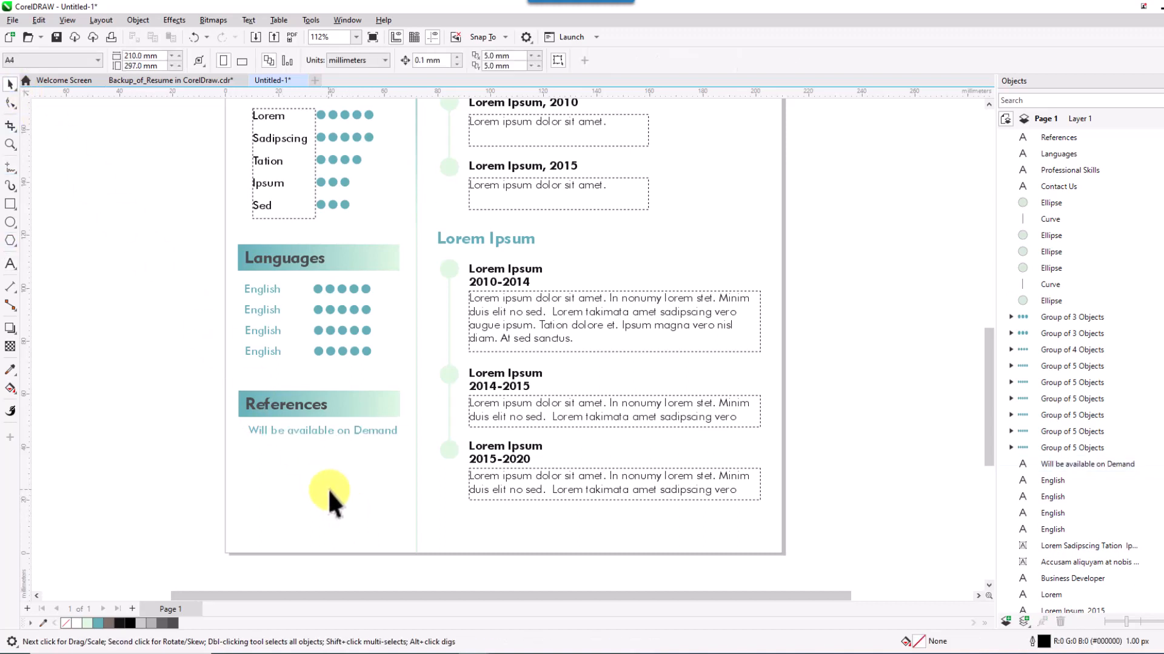
Rewrite the skills list placeholders, entering SEO and Teamwork and removing 'Sed'.
scroll(327, 488, up, 1)
scroll(328, 489, up, 3)
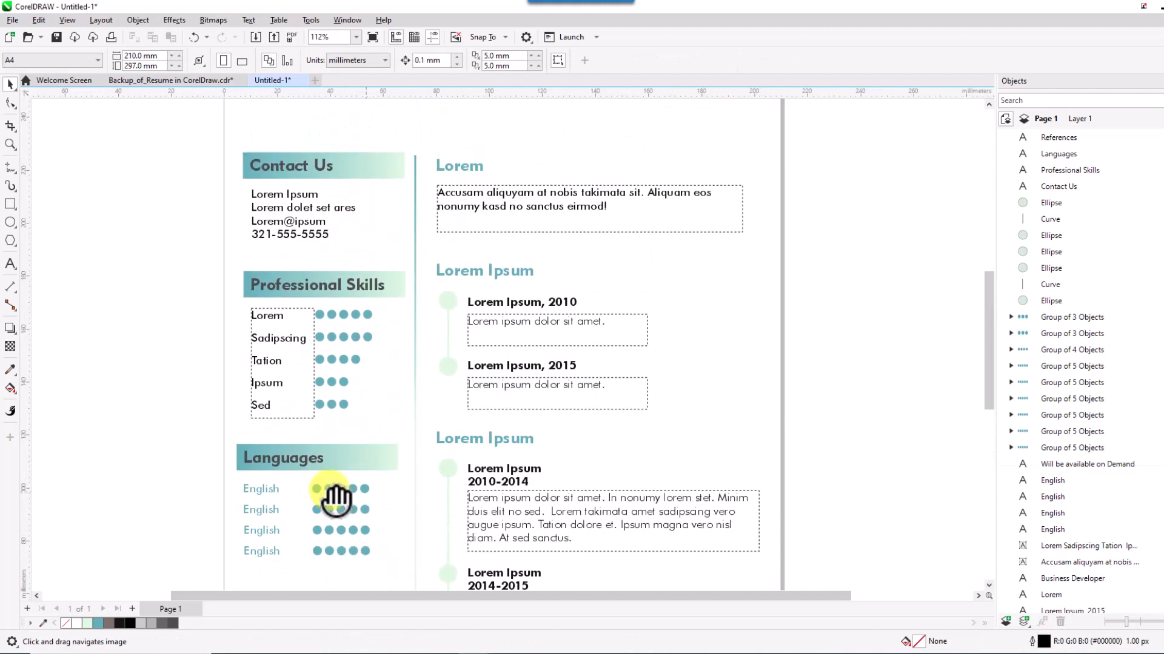
click(268, 378)
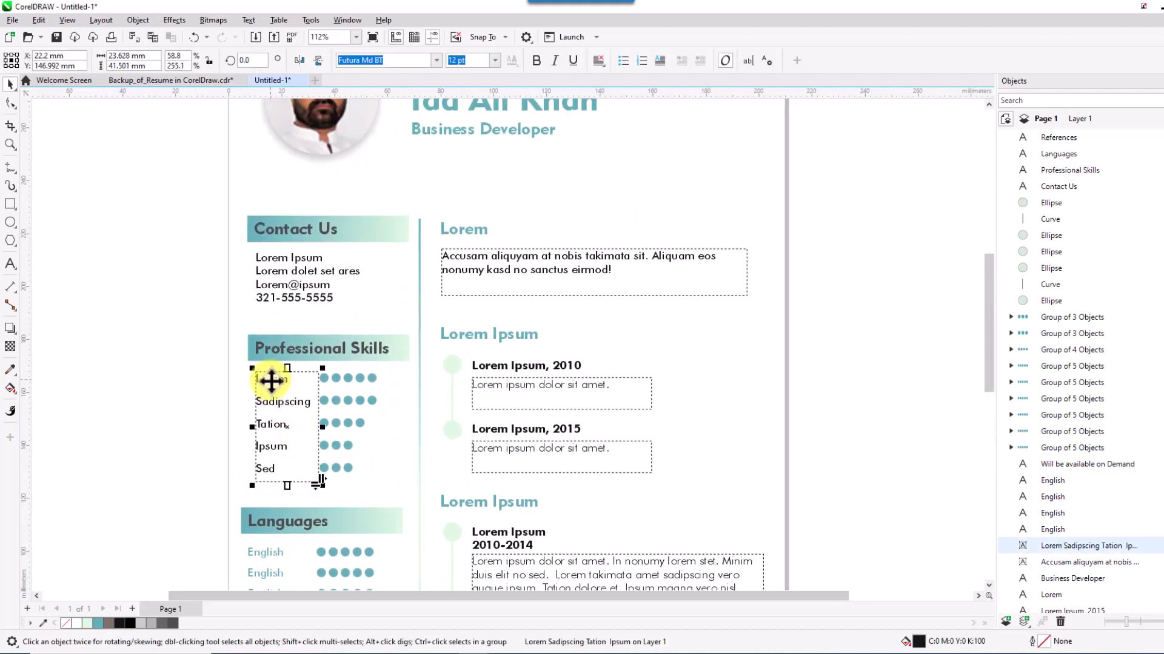
double_click(274, 469)
key(BackSpace)
key(BackSpace)
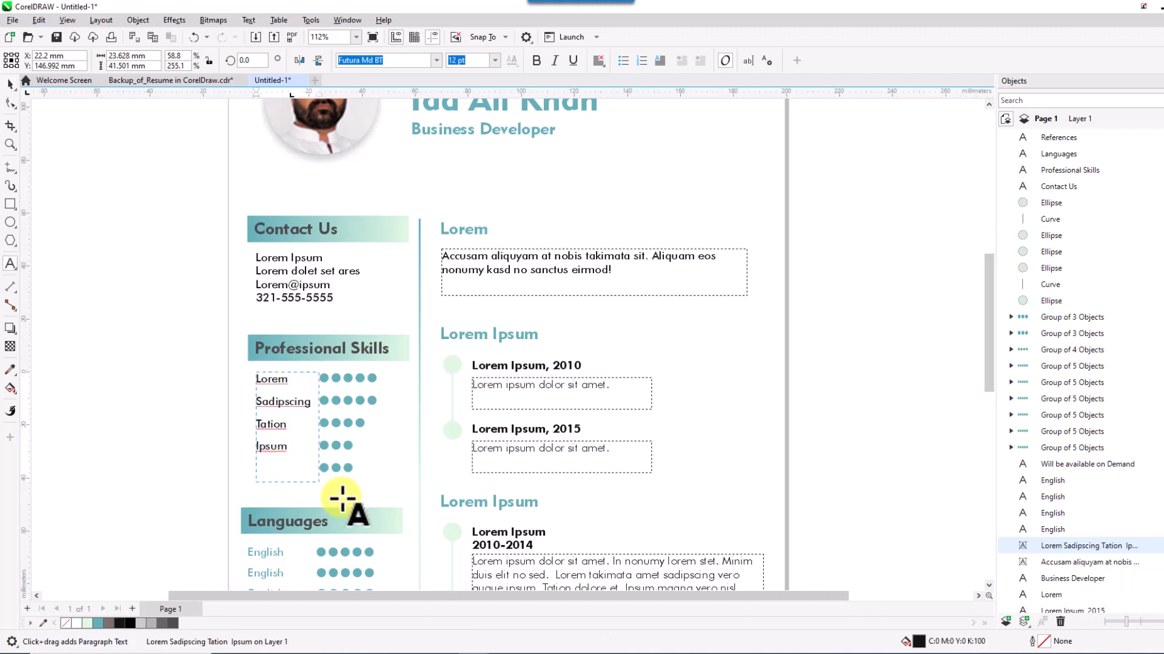
double_click(271, 379)
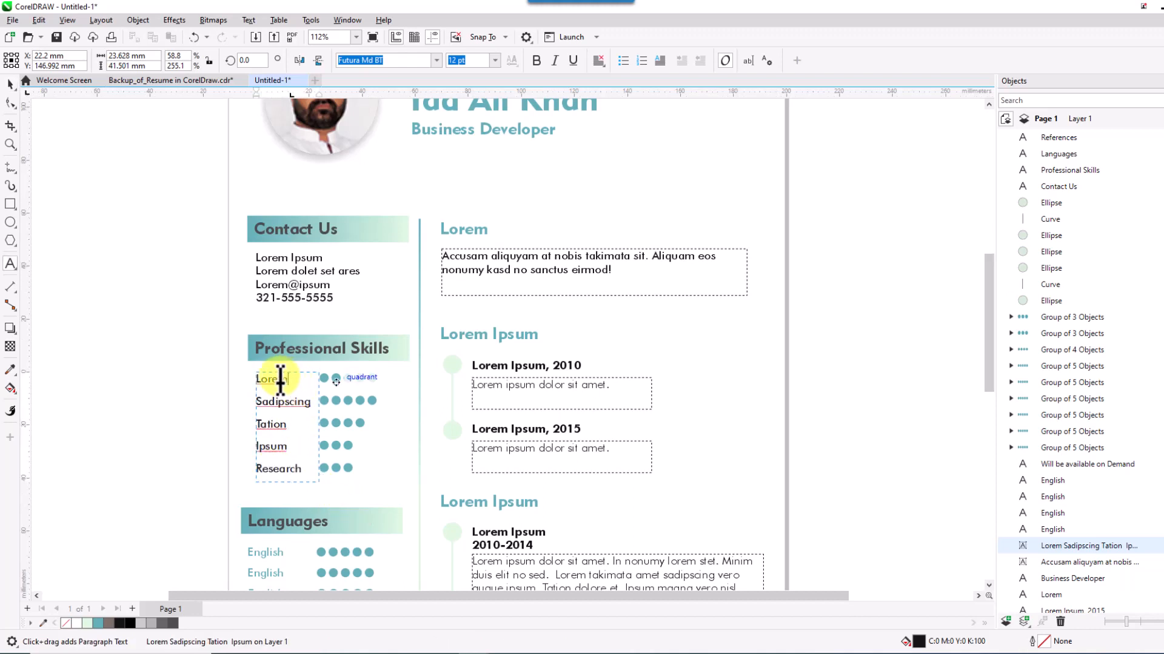
text(SEO)
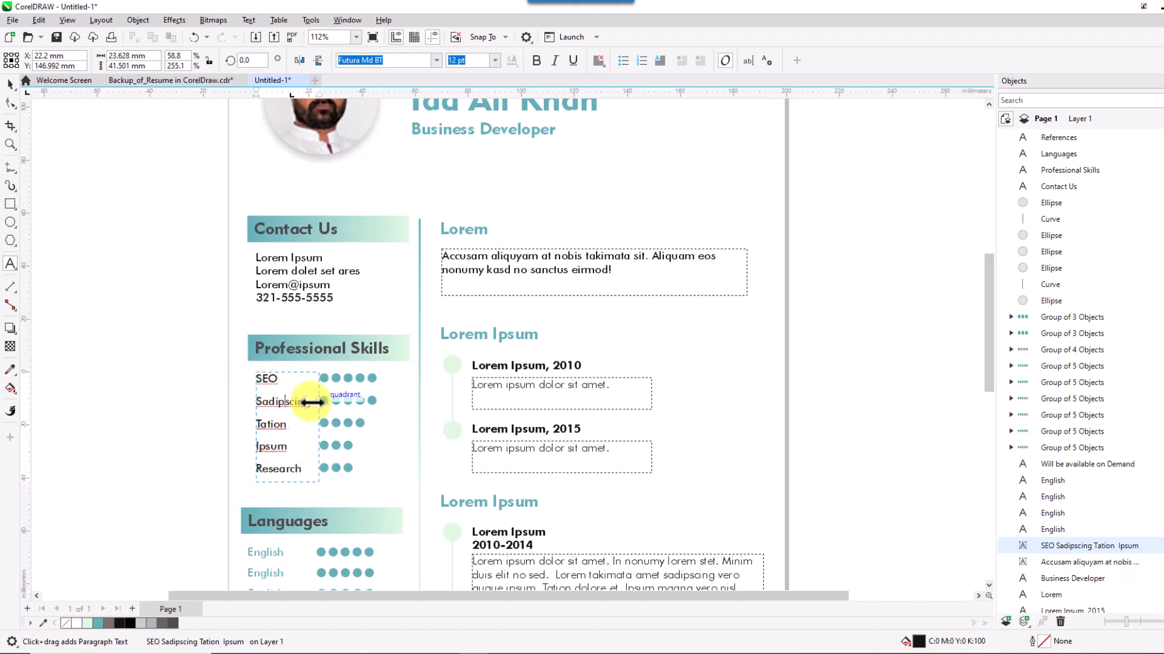
drag(309, 401, 249, 421)
text(Mr)
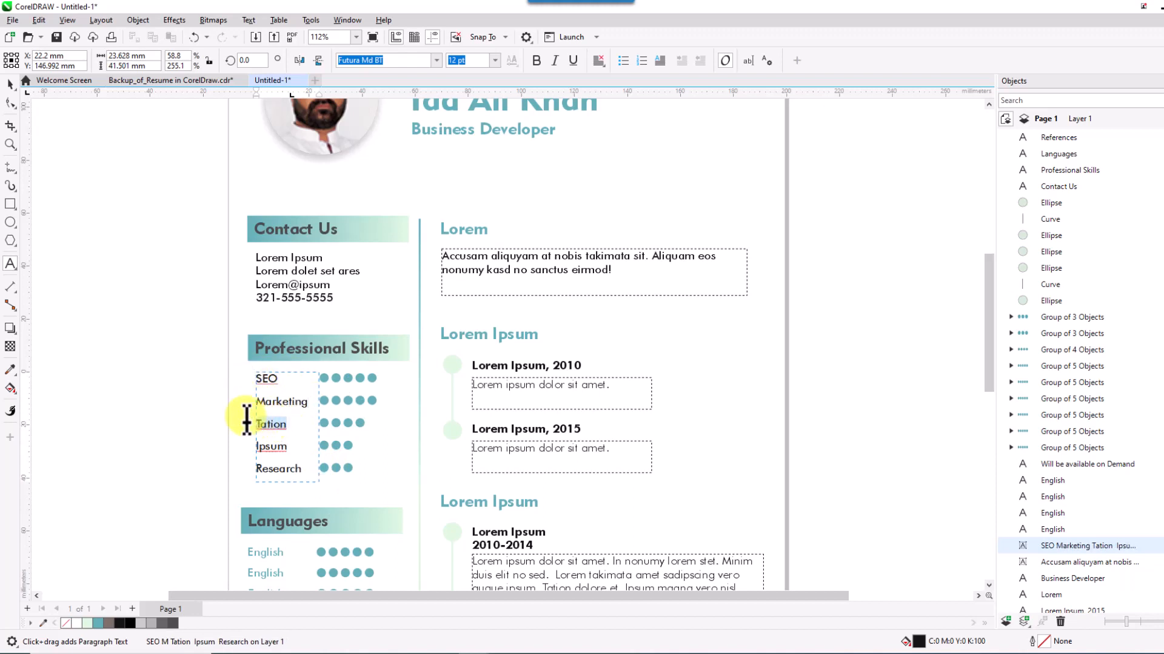
text(Communic)
key(BackSpace)
key(BackSpace)
key(BackSpace)
key(BackSpace)
key(BackSpace)
key(BackSpace)
key(BackSpace)
key(BackSpace)
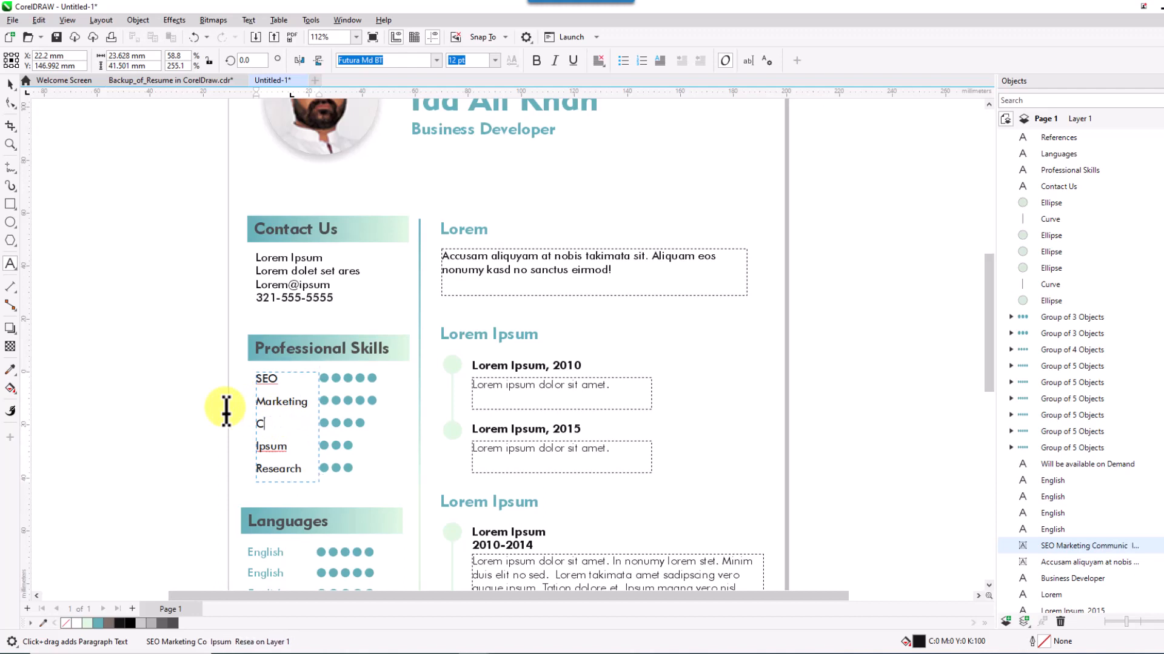
text(Teamwork)
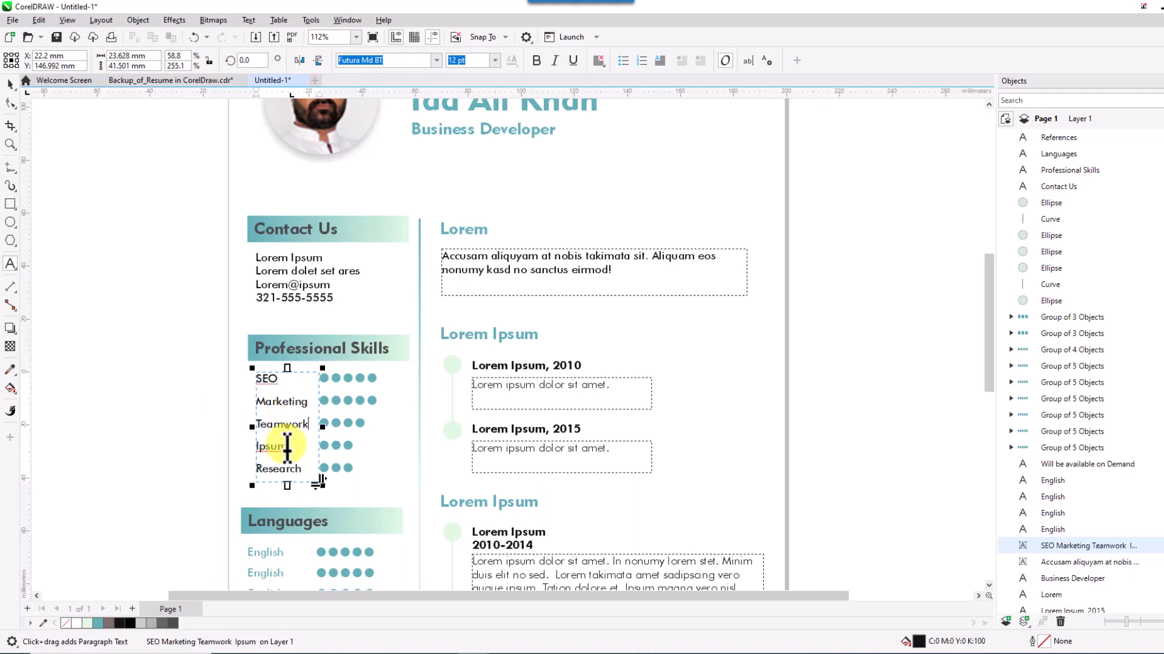
drag(288, 447, 248, 446)
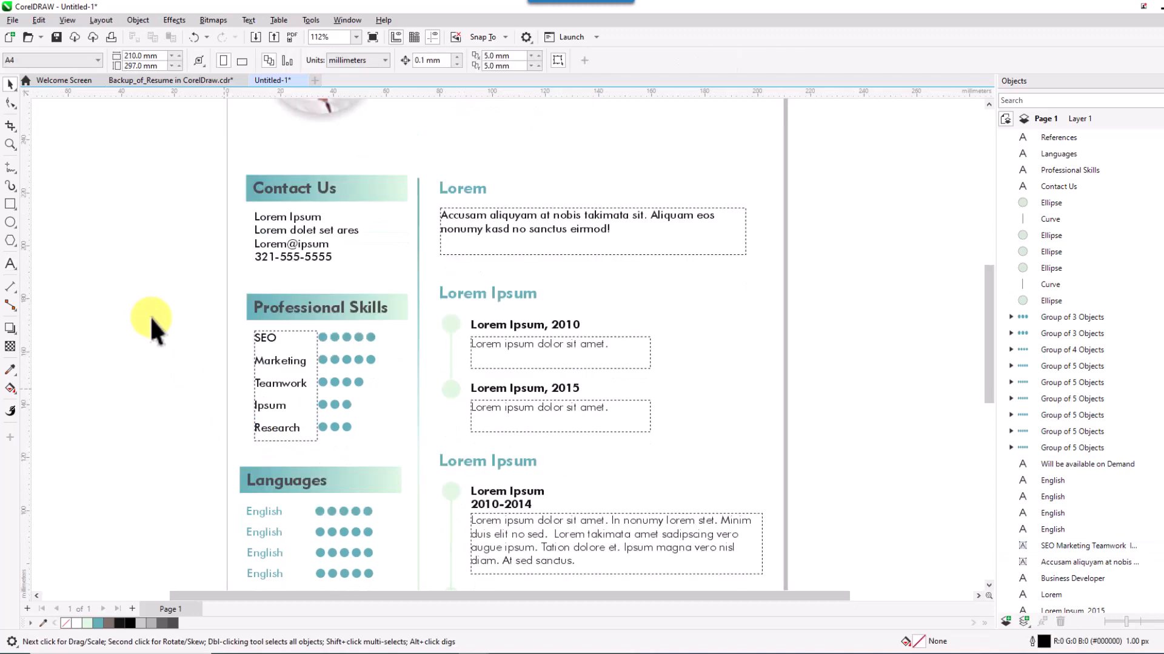
Replace the 'Ipsum' skill with Negotiation to finish the skills list.
click(272, 407)
key(F8)
double_click(286, 408)
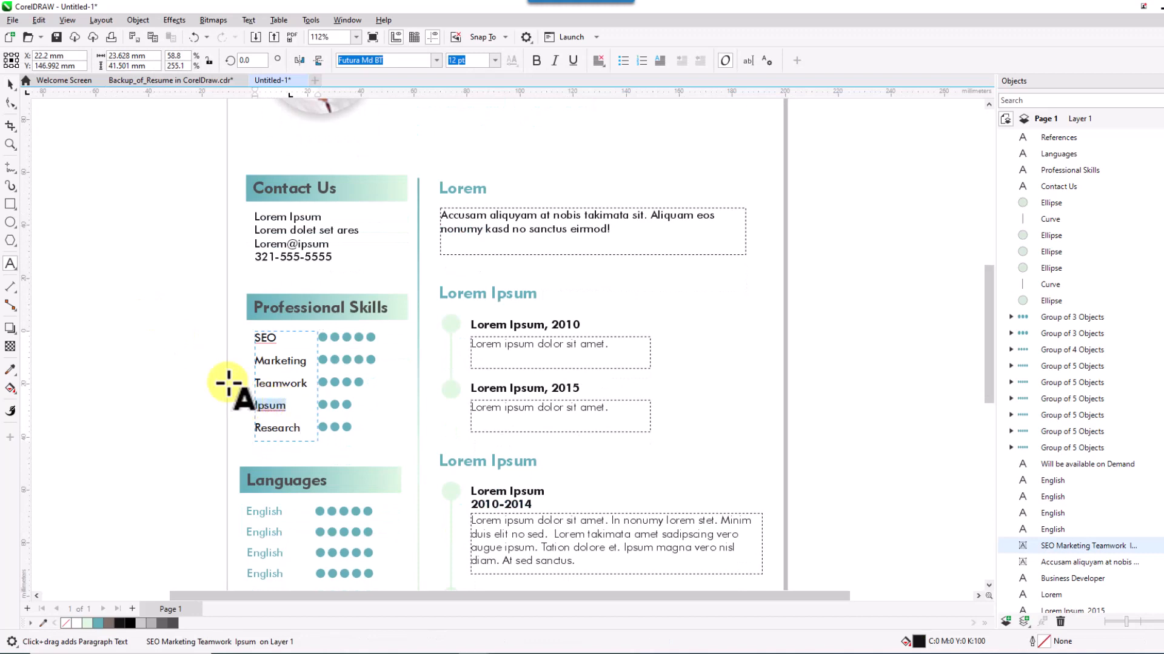
text(Negotiation)
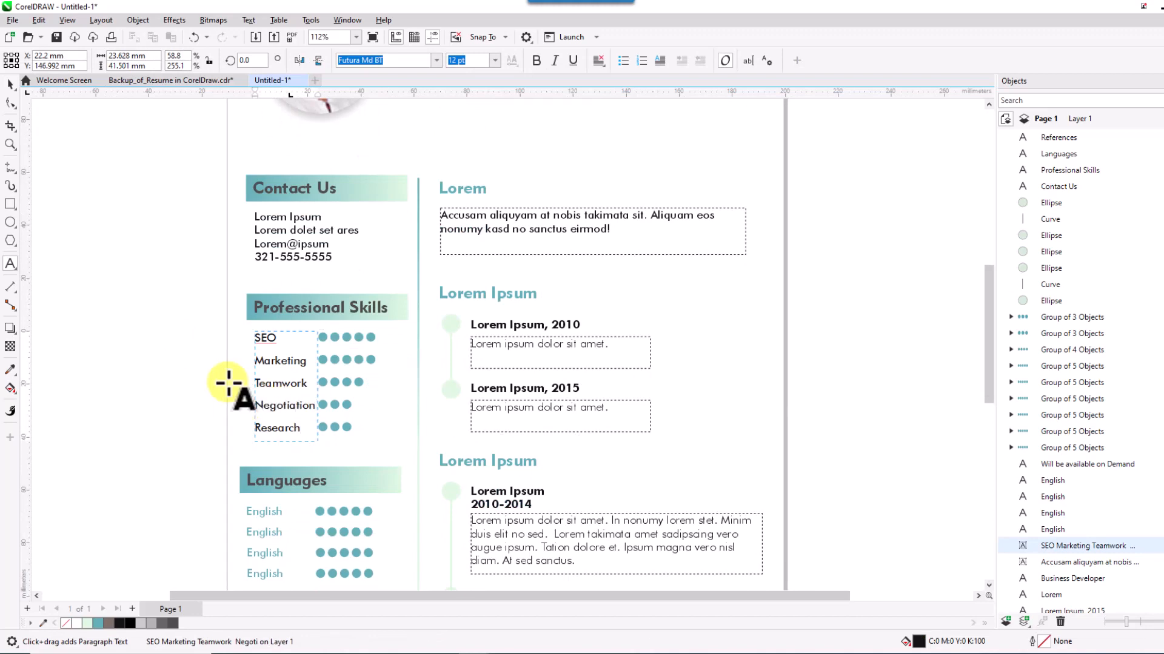
click(11, 85)
Nudge the skill dots and four English dot rows right into one aligned column.
click(158, 327)
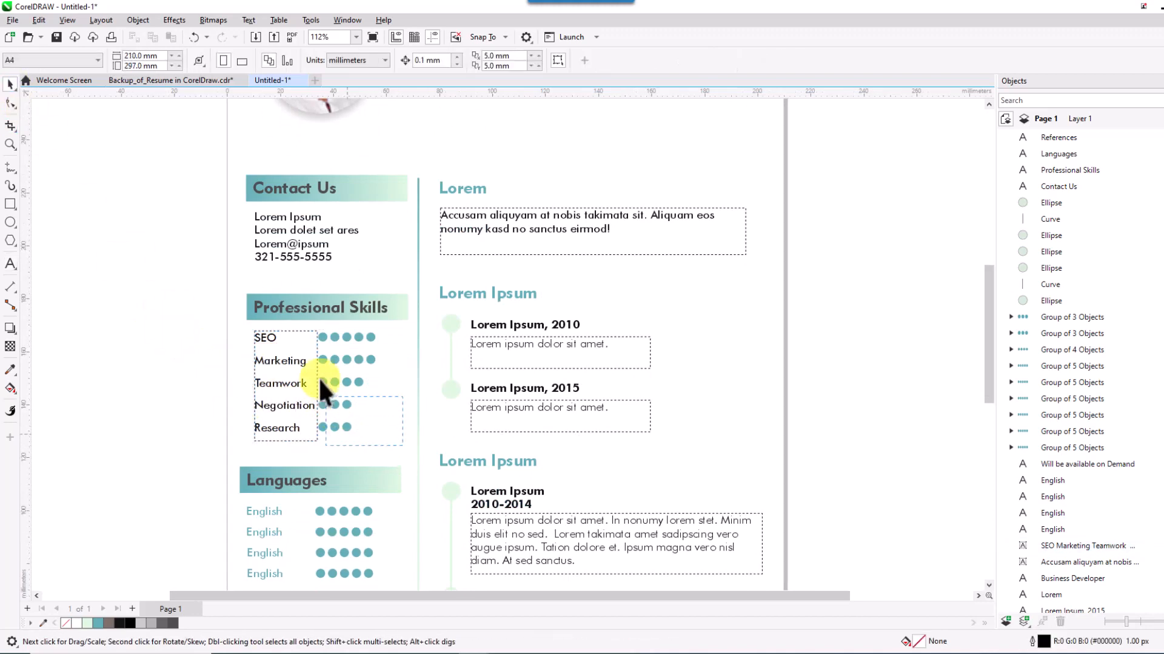
drag(311, 331, 364, 384)
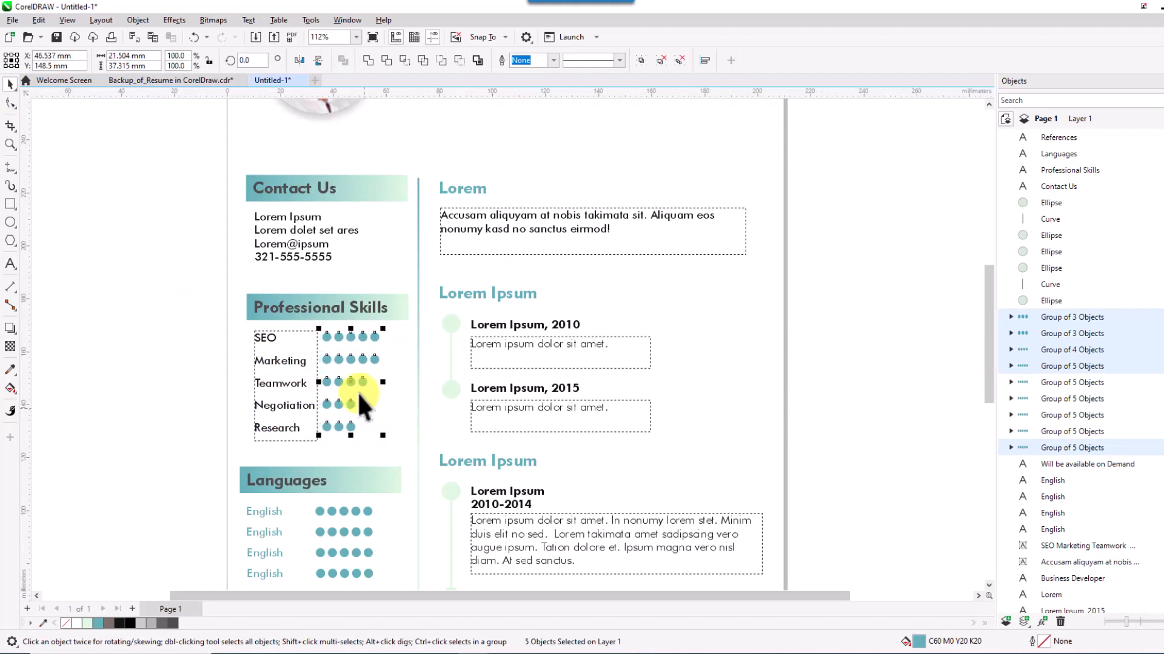
key(Right)
key(Right)
key(Right)
key(Right)
key(Right)
key(Right)
key(Right)
key(Right)
key(Right)
key(Right)
key(Right)
key(Right)
key(Right)
key(Right)
key(Right)
key(Right)
key(Right)
key(Right)
key(Right)
key(Right)
click(376, 456)
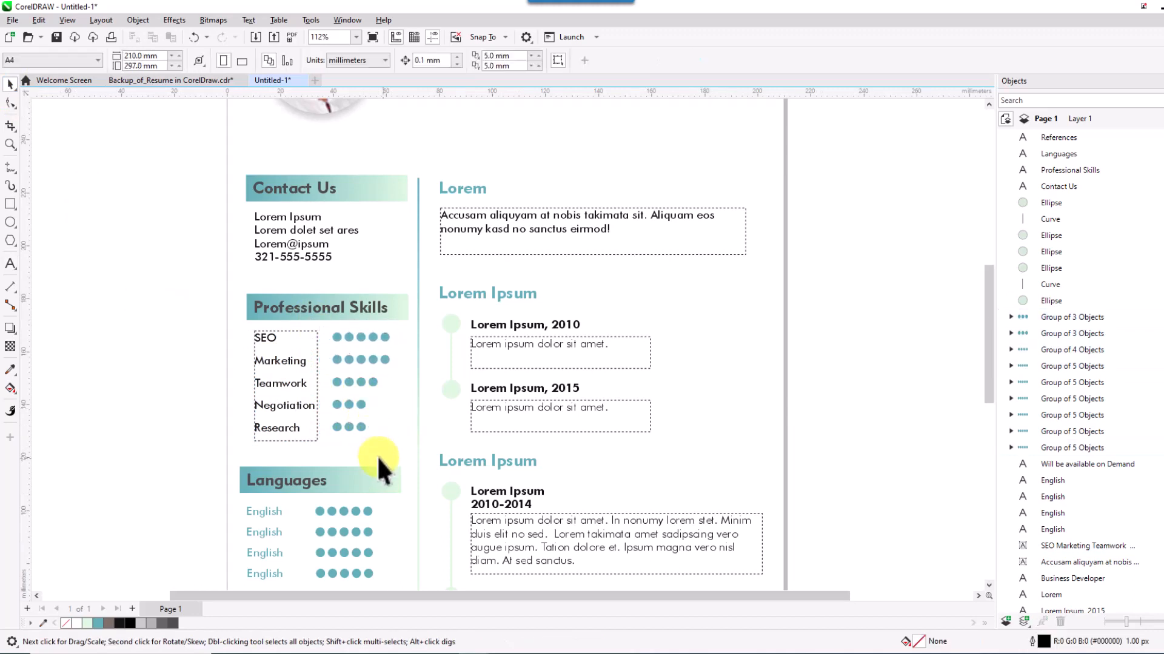
scroll(391, 542, down, 1)
drag(390, 533, 306, 447)
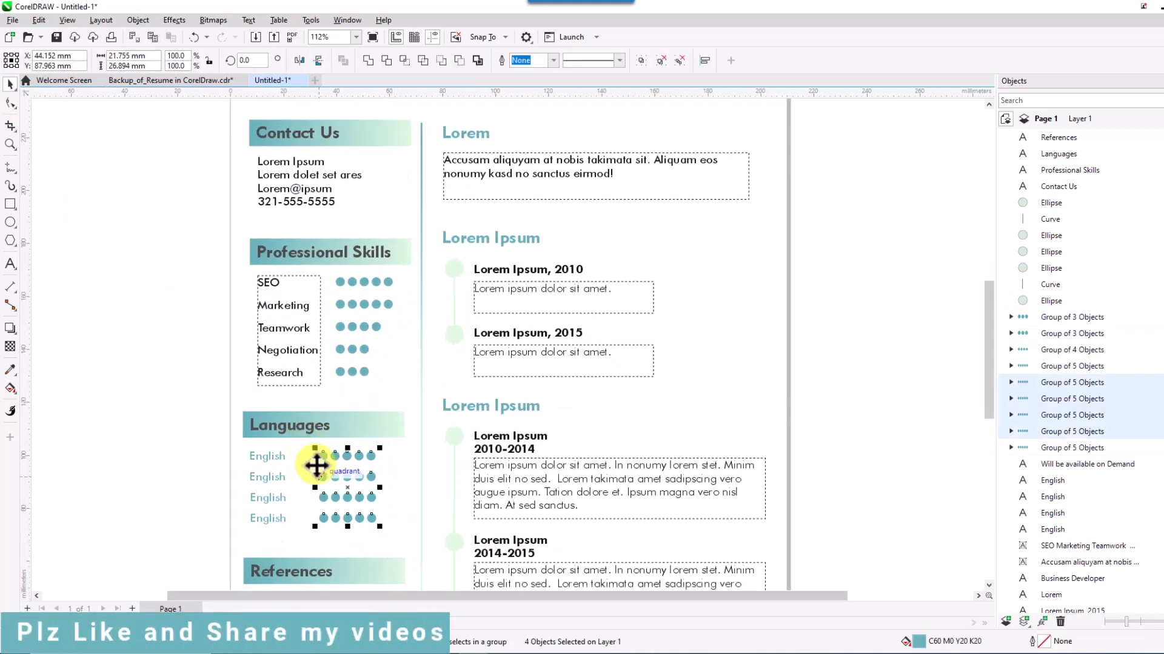
key(Right)
key(Right)
key(Right)
key(Right)
key(Right)
key(Right)
key(Right)
key(Right)
key(Right)
key(Right)
key(Right)
key(Right)
key(Right)
key(Right)
key(Right)
key(Right)
key(Right)
key(Right)
key(Right)
key(Right)
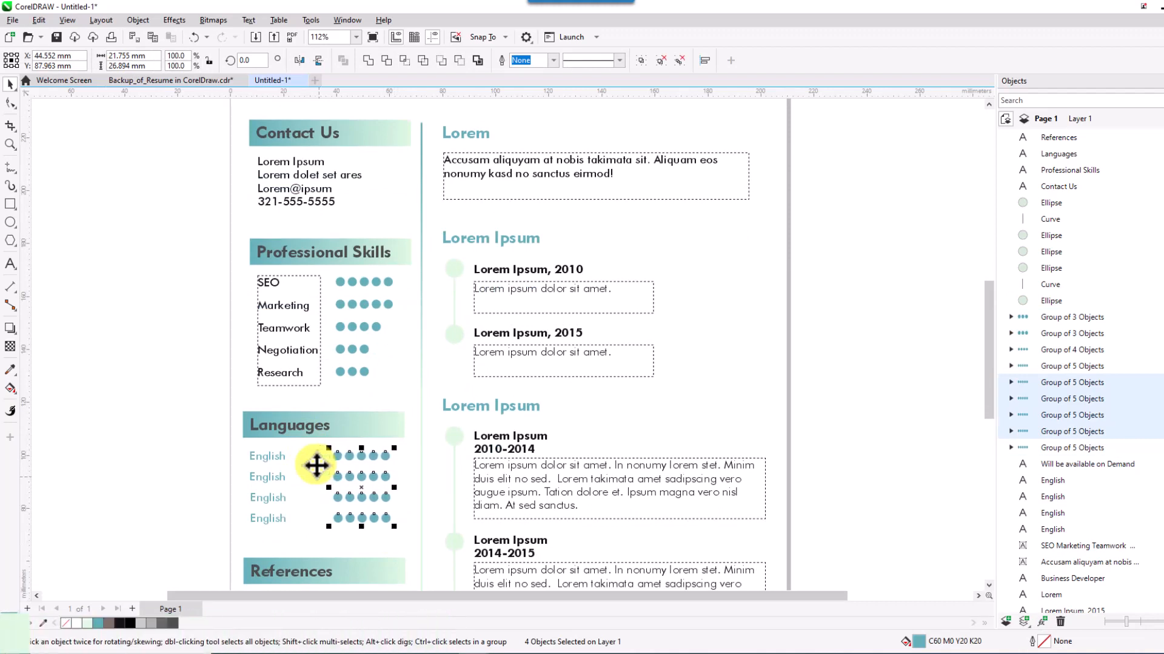
key(Down)
key(Down)
key(Down)
click(310, 480)
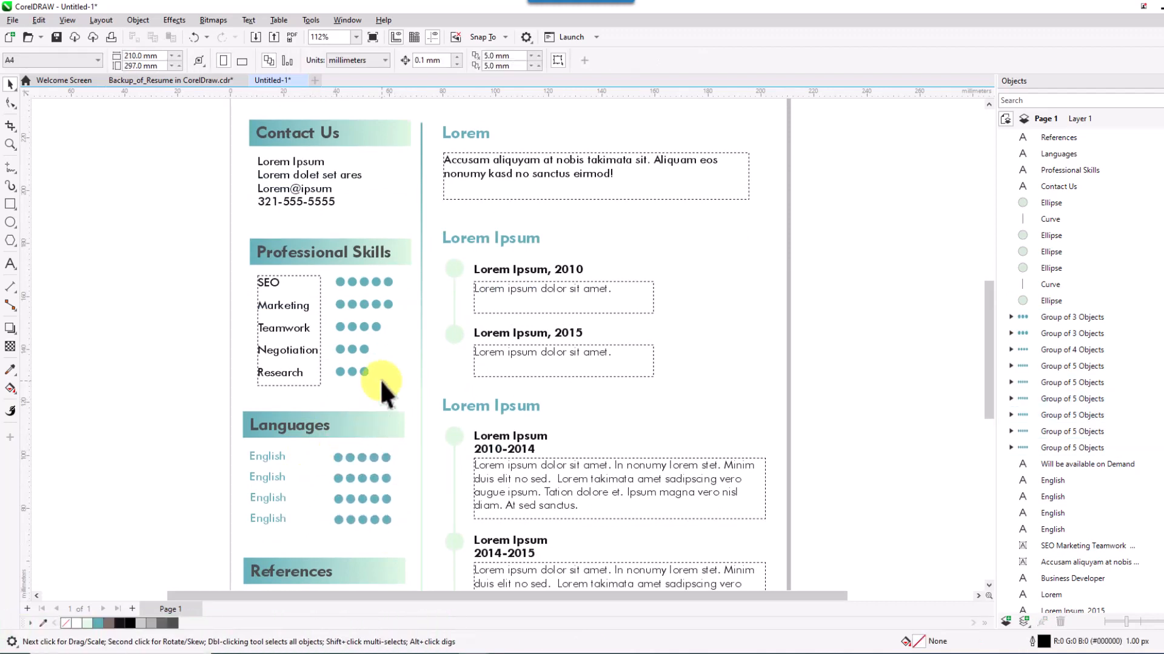
scroll(388, 388, up, 3)
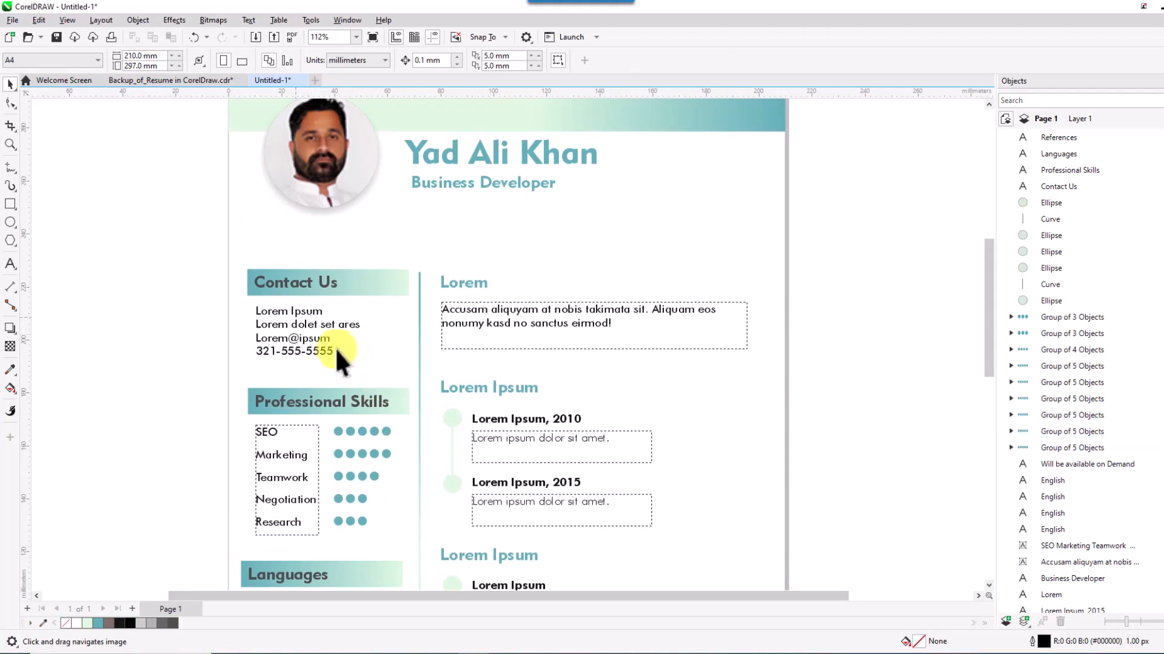
Replace the first contact placeholder line with 'New York, USA'.
click(283, 312)
key(F8)
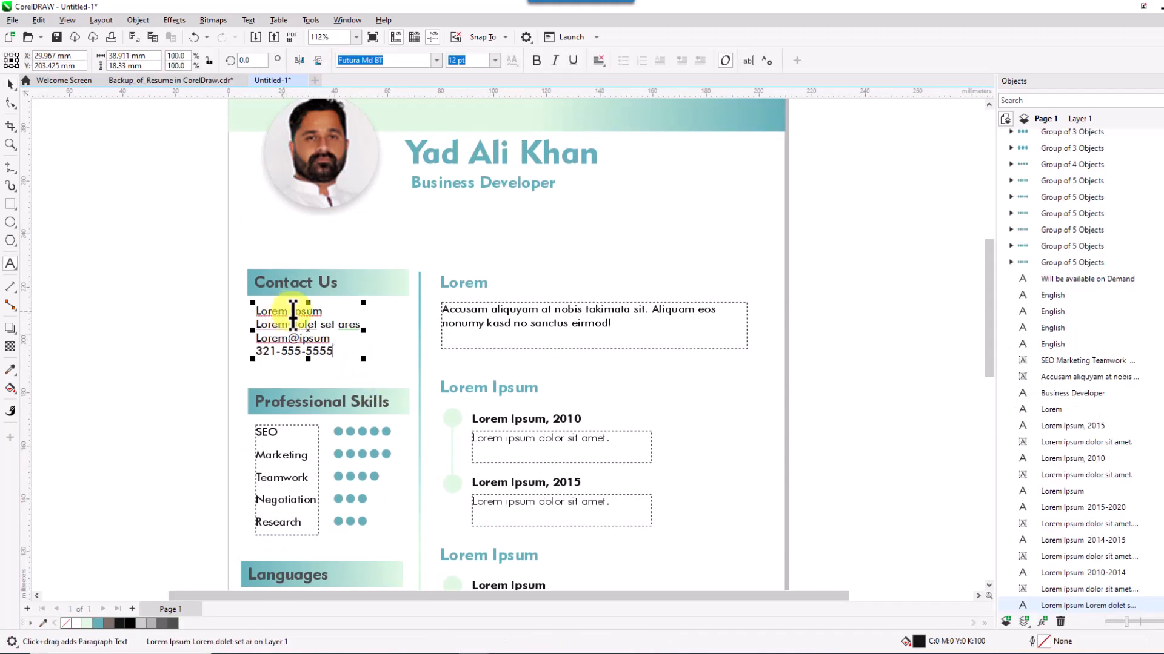
drag(323, 311, 248, 313)
text(New York, USA)
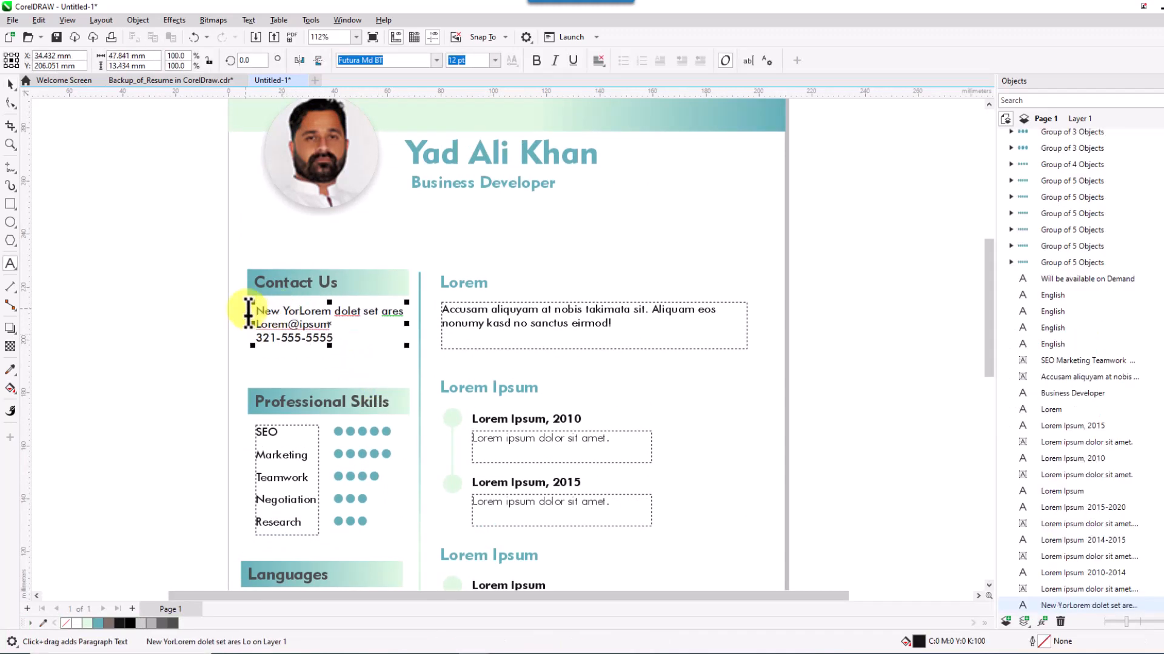
key(Delete)
key(Delete)
key(Delete)
key(Delete)
key(Delete)
key(Delete)
key(Delete)
key(Delete)
key(Delete)
key(Delete)
key(Delete)
key(Delete)
key(Delete)
key(Delete)
key(Delete)
key(Delete)
key(Delete)
key(Delete)
key(Delete)
key(Delete)
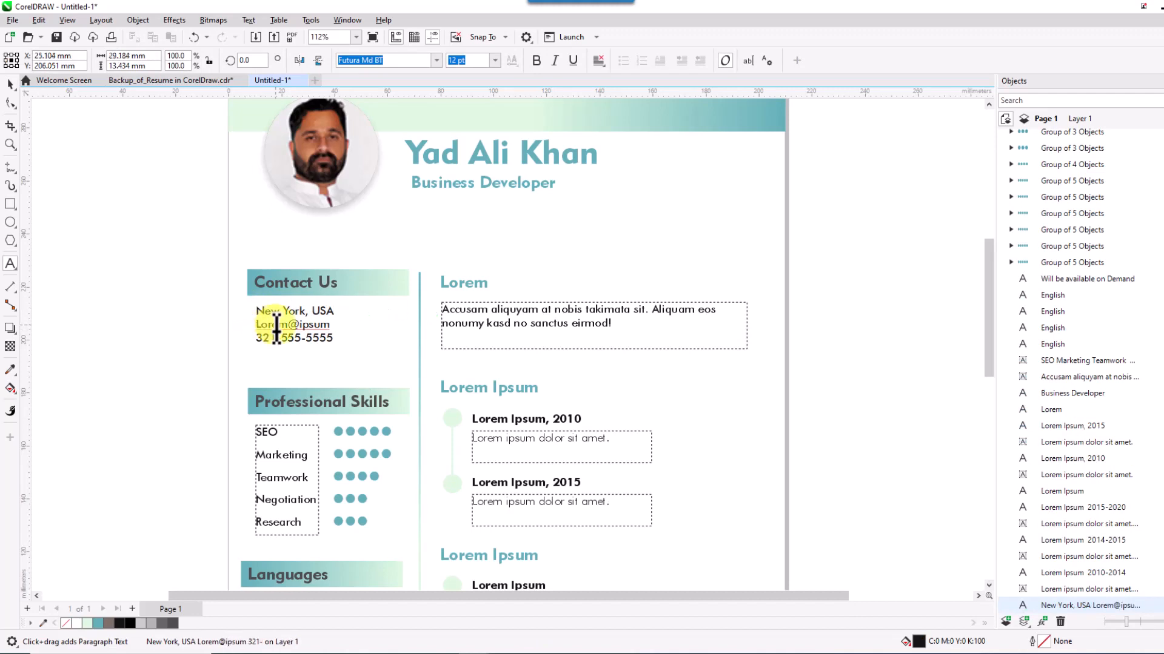
Replace the placeholder Lorem@ipsum address with the person's e-mail address.
drag(255, 325, 347, 332)
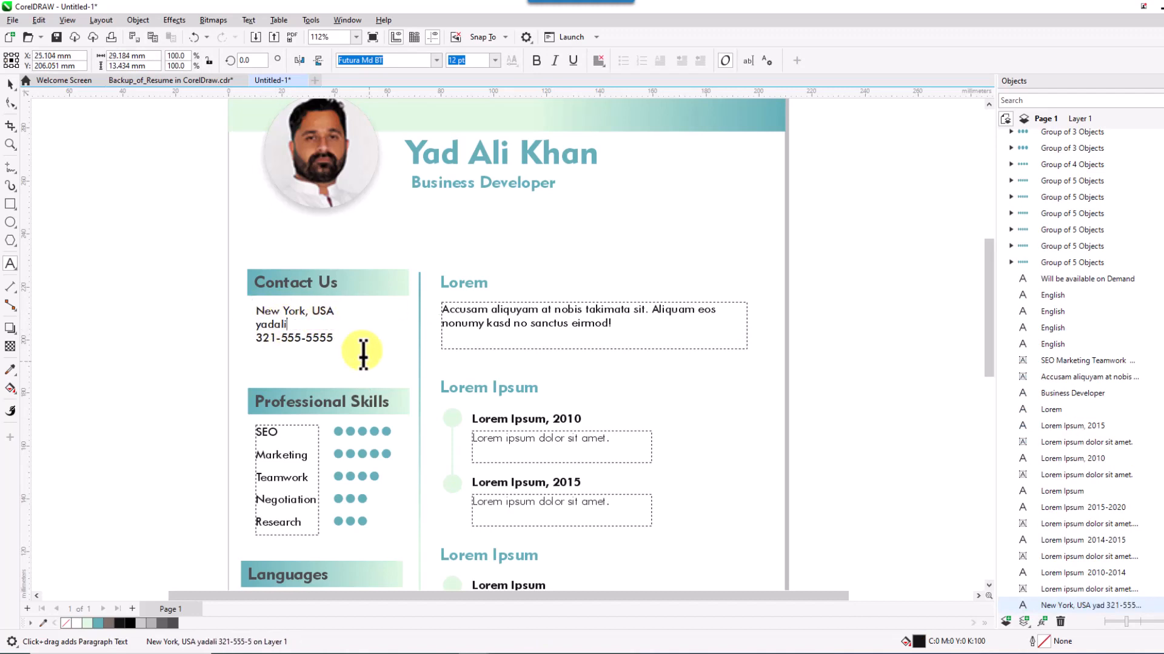
key(Escape)
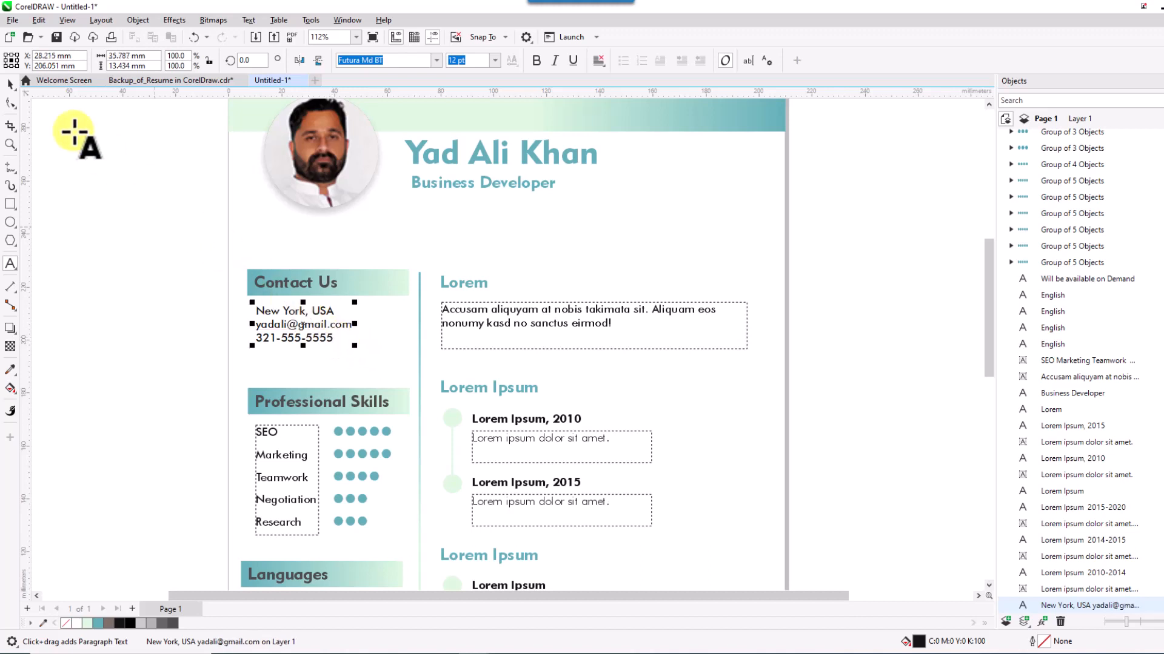
click(11, 84)
click(148, 258)
drag(173, 360, 171, 346)
scroll(172, 370, down, 3)
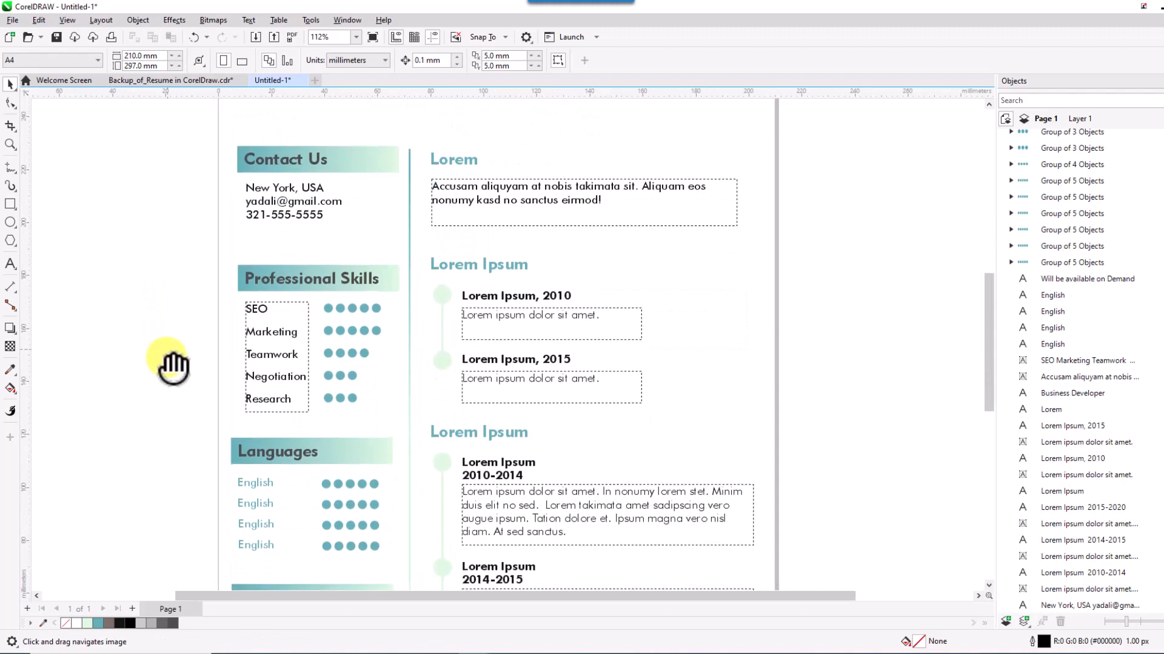
scroll(171, 365, down, 2)
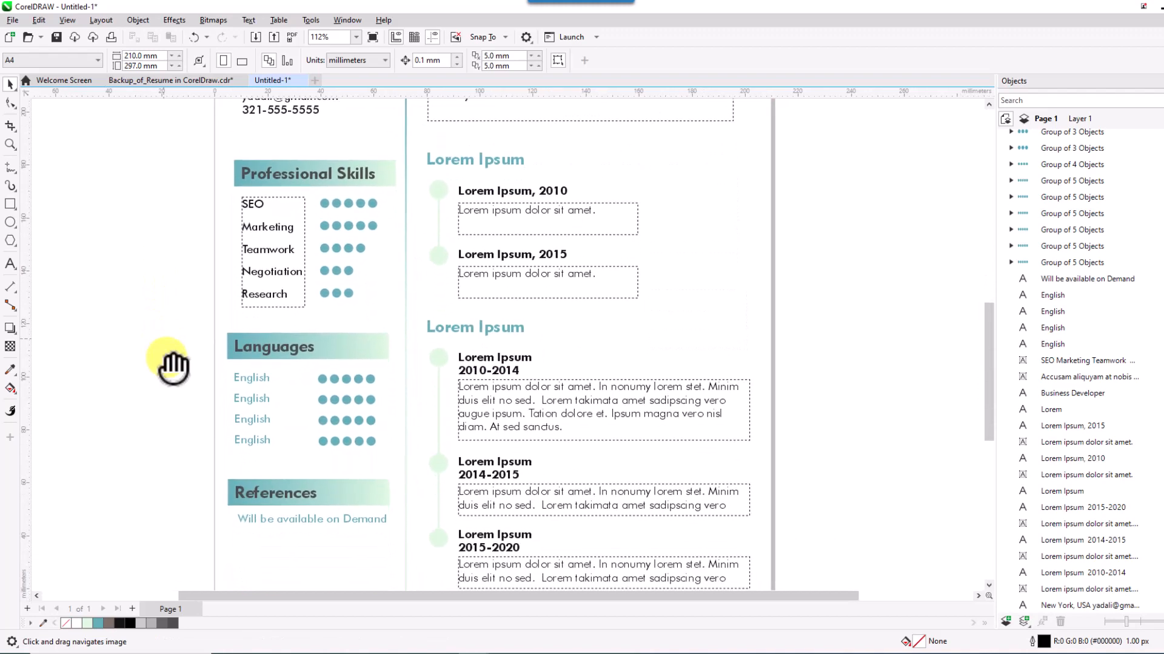
scroll(169, 364, up, 8)
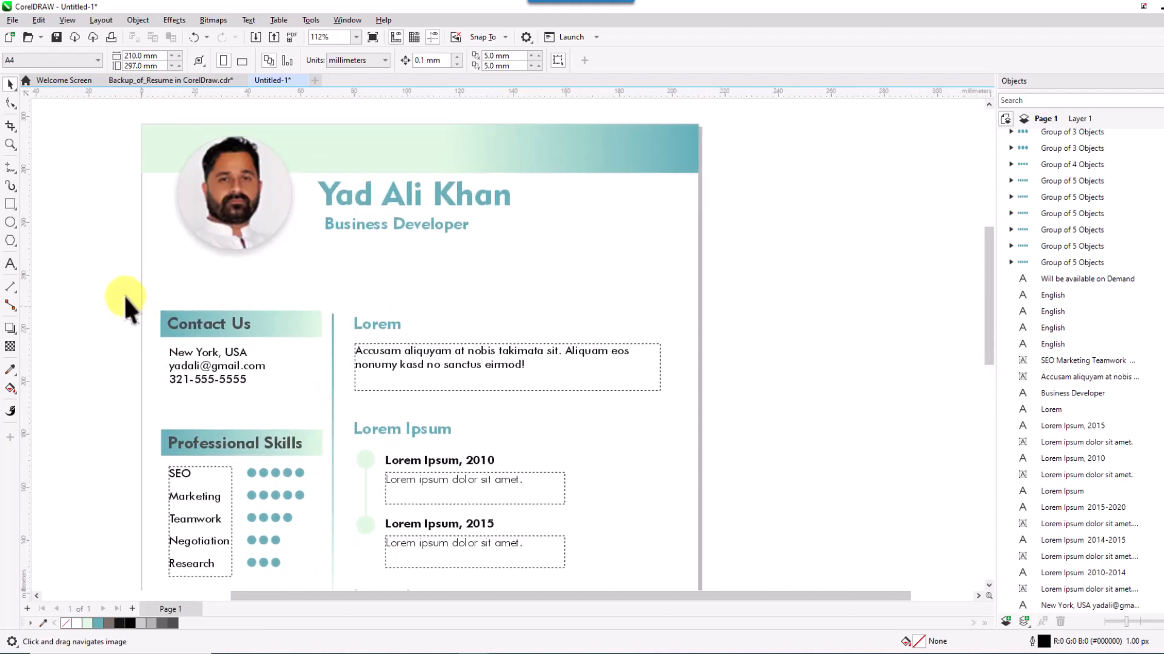
Copy the Contact Us header into the right column and delete the Lorem heading.
drag(325, 337, 428, 296)
right_click(428, 296)
click(391, 324)
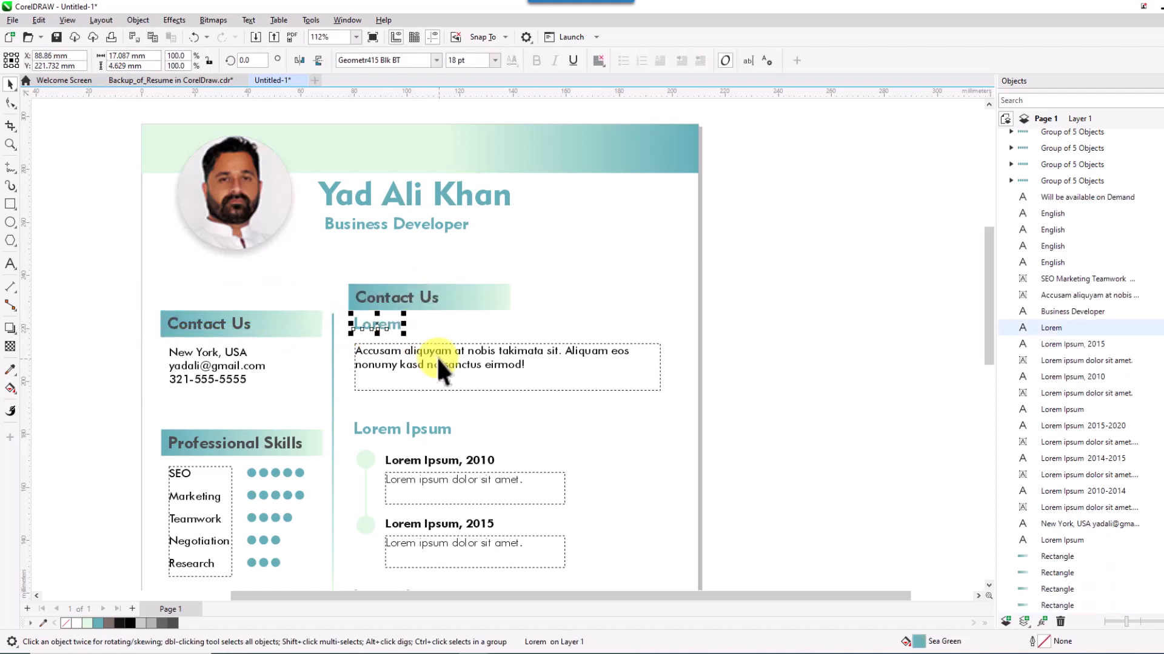
key(Delete)
Retitle the copied header 'About Us' and nudge it down into place.
click(373, 297)
click(377, 298)
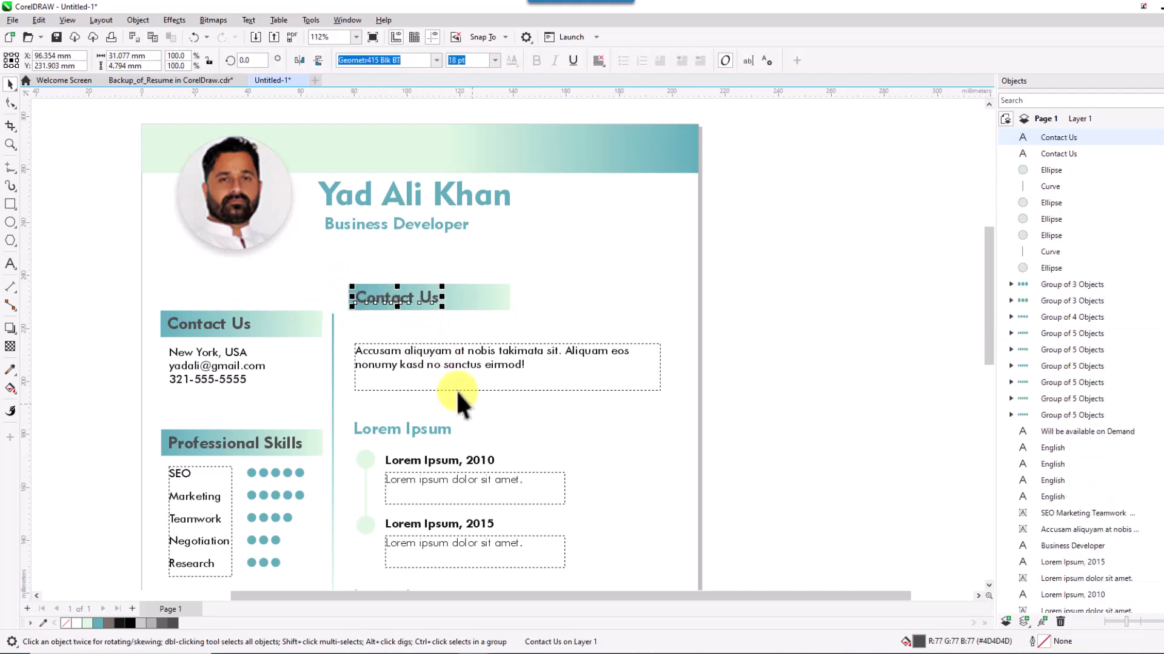
key(F8)
key(BackSpace)
key(BackSpace)
key(BackSpace)
key(BackSpace)
key(BackSpace)
key(BackSpace)
key(BackSpace)
key(BackSpace)
key(BackSpace)
key(BackSpace)
text(Ab)
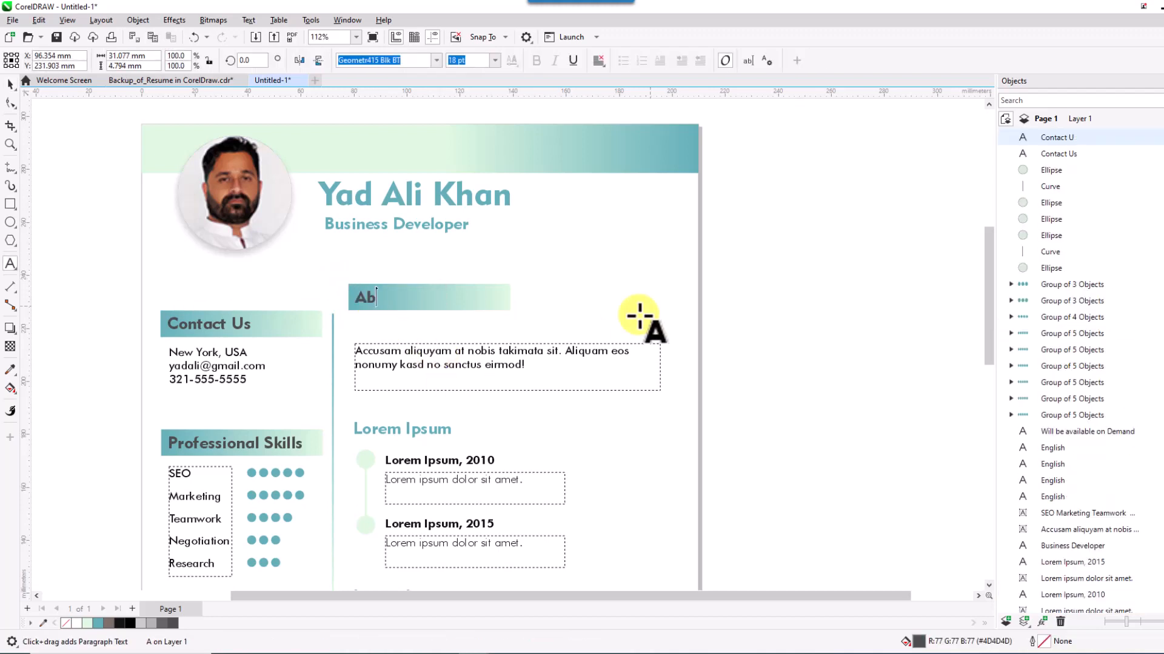
text(out Us)
click(10, 84)
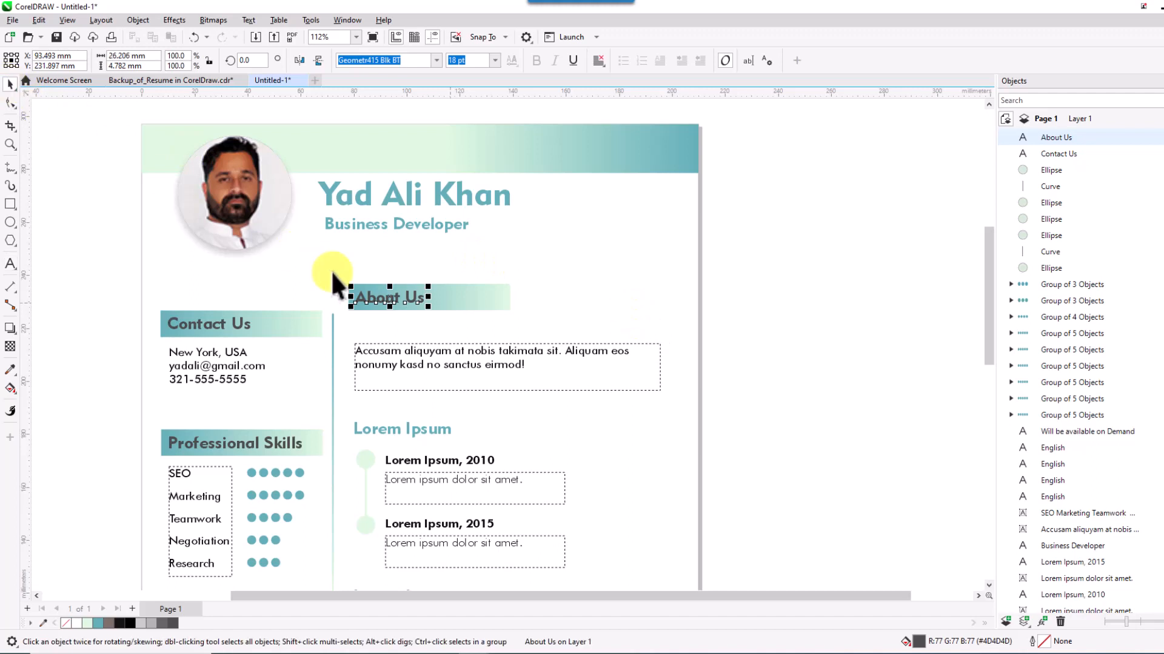
key(Down)
key(Down)
key(Down)
key(Down)
key(Down)
key(Down)
key(Down)
key(Down)
key(Down)
key(Down)
key(Down)
key(Down)
key(Down)
key(Down)
key(Down)
key(Down)
key(Down)
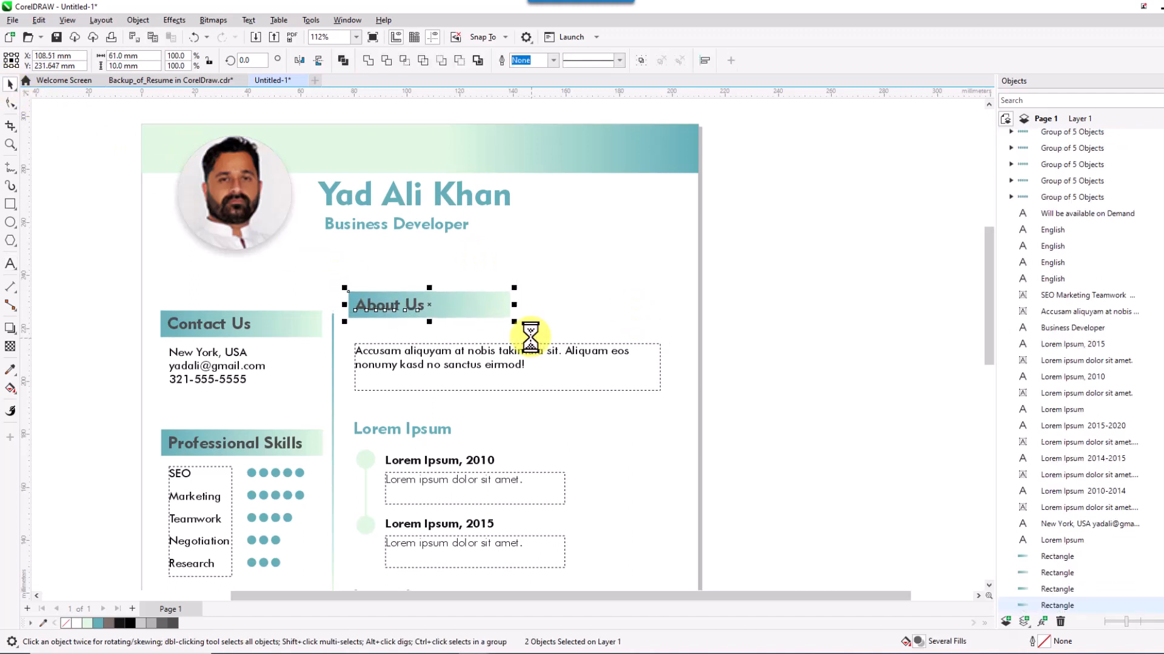
key(Down)
key(Down)
key(Down)
key(Down)
key(Down)
key(Down)
key(Down)
key(Down)
key(Down)
key(Down)
key(Down)
key(Down)
key(Down)
key(Down)
key(Down)
key(Down)
key(Down)
key(Down)
key(Down)
key(Down)
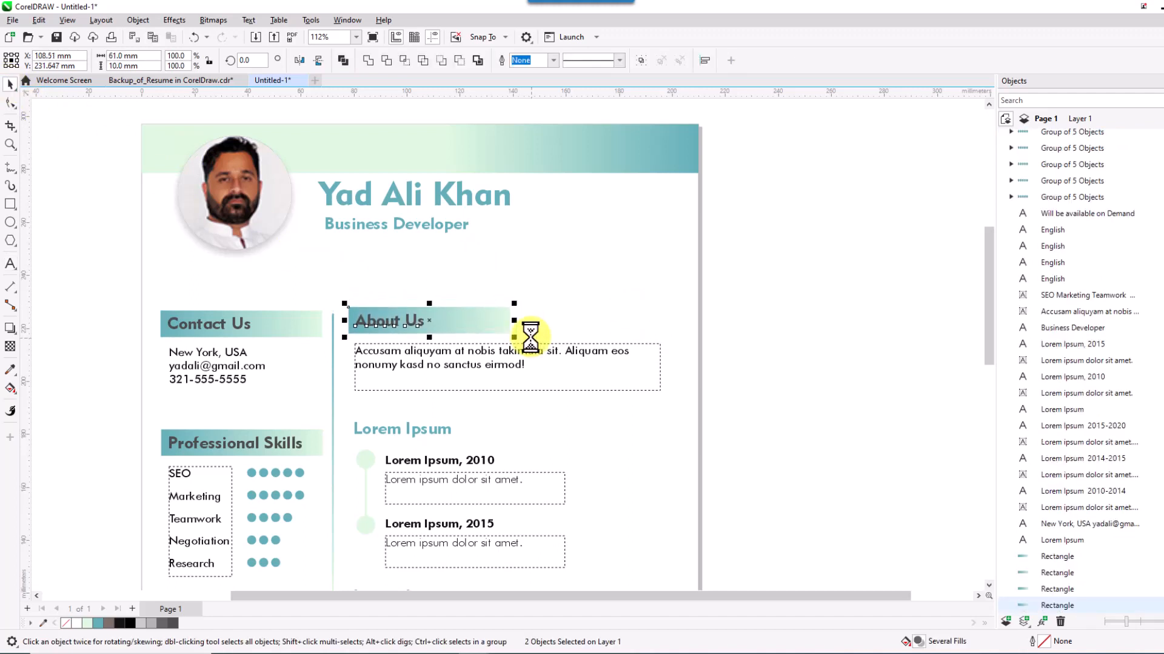
click(571, 299)
scroll(576, 304, down, 3)
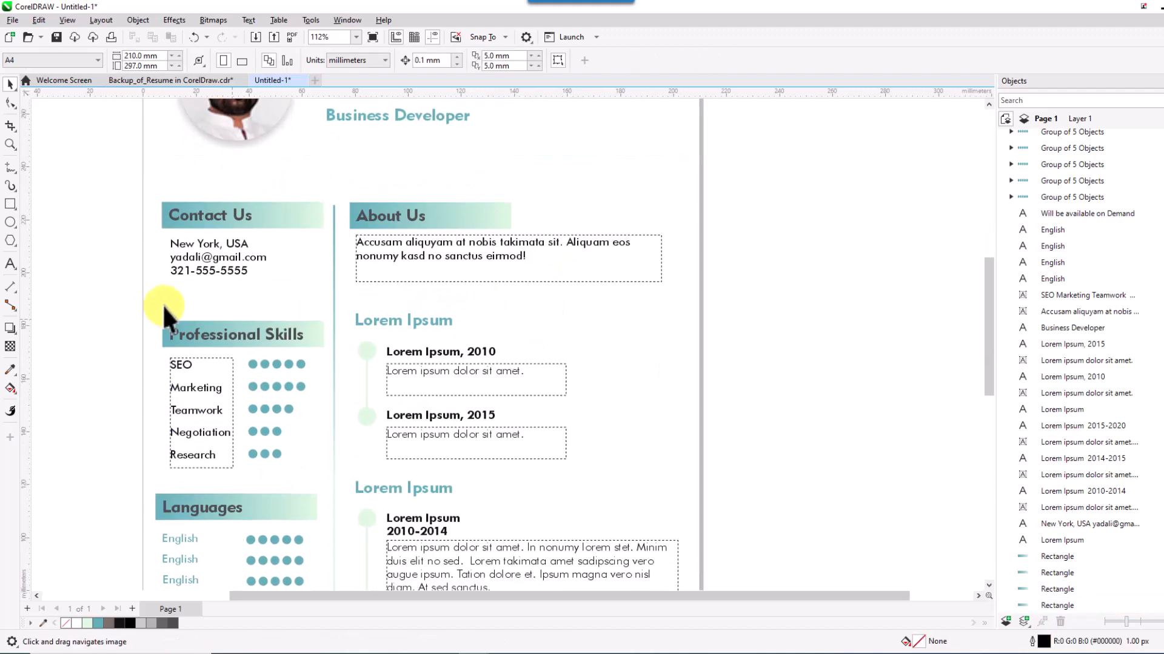
Replace the first Lorem Ipsum heading with a copy of the Professional Skills header reading 'Work Experience'.
key(Delete)
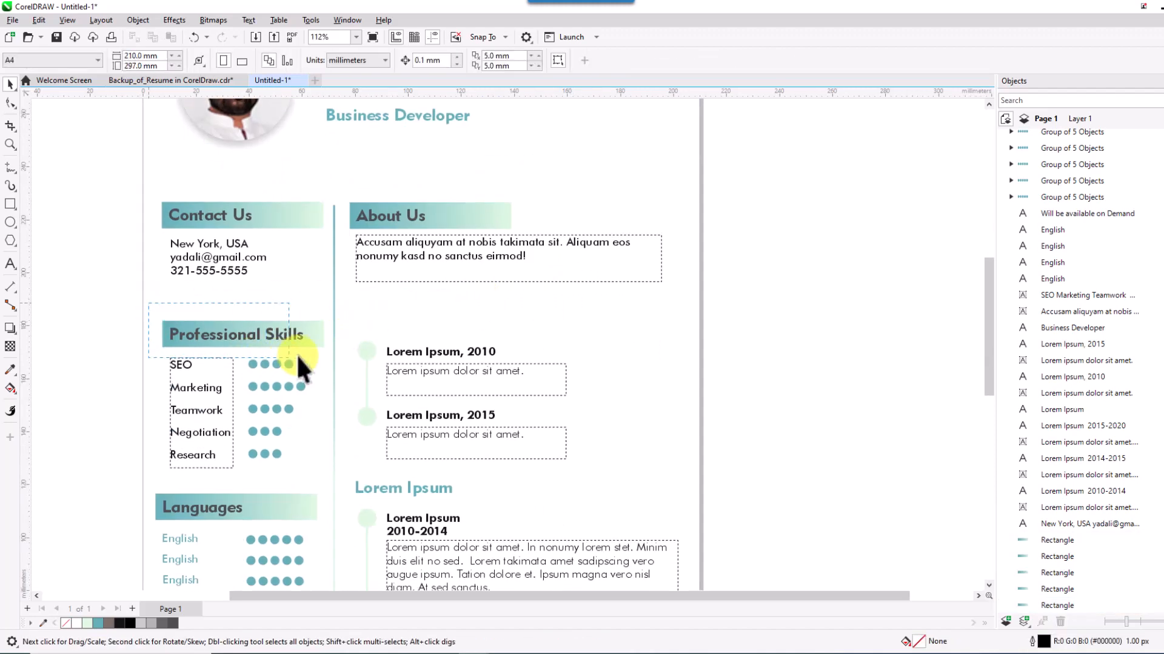
click(329, 347)
drag(238, 335, 425, 321)
key(F8)
key(BackSpace)
key(BackSpace)
key(BackSpace)
key(BackSpace)
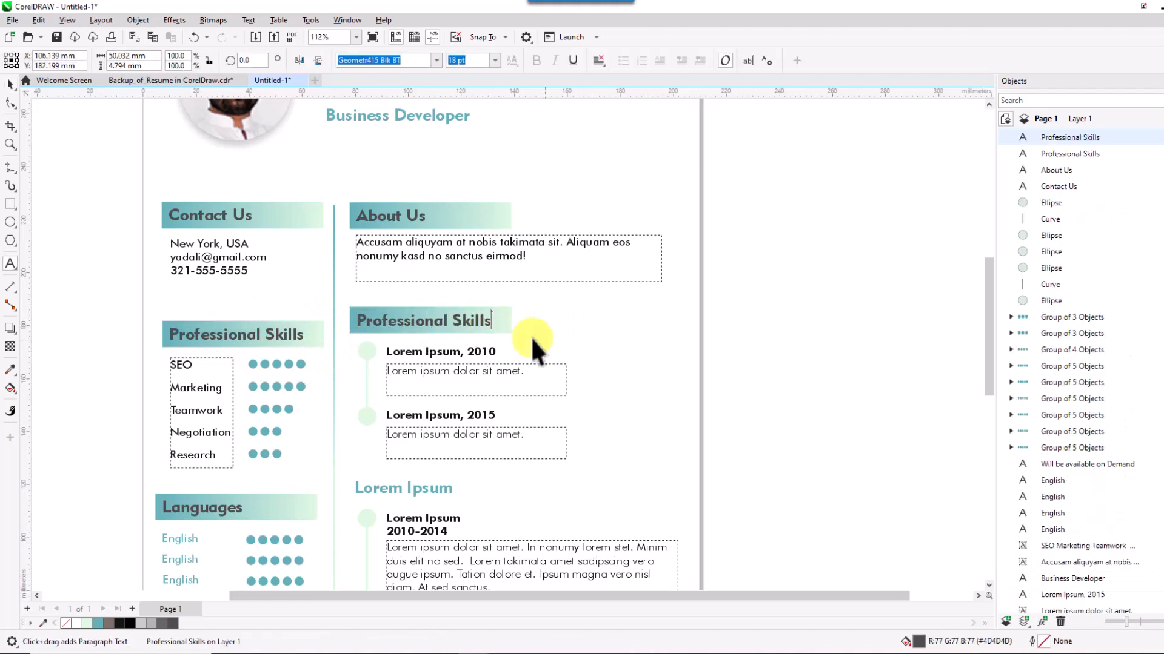
key(BackSpace)
key(BackSpace)
key(BackSpace)
key(BackSpace)
key(BackSpace)
key(BackSpace)
key(BackSpace)
key(BackSpace)
key(BackSpace)
key(BackSpace)
key(BackSpace)
key(BackSpace)
key(BackSpace)
key(BackSpace)
key(BackSpace)
text(Work )
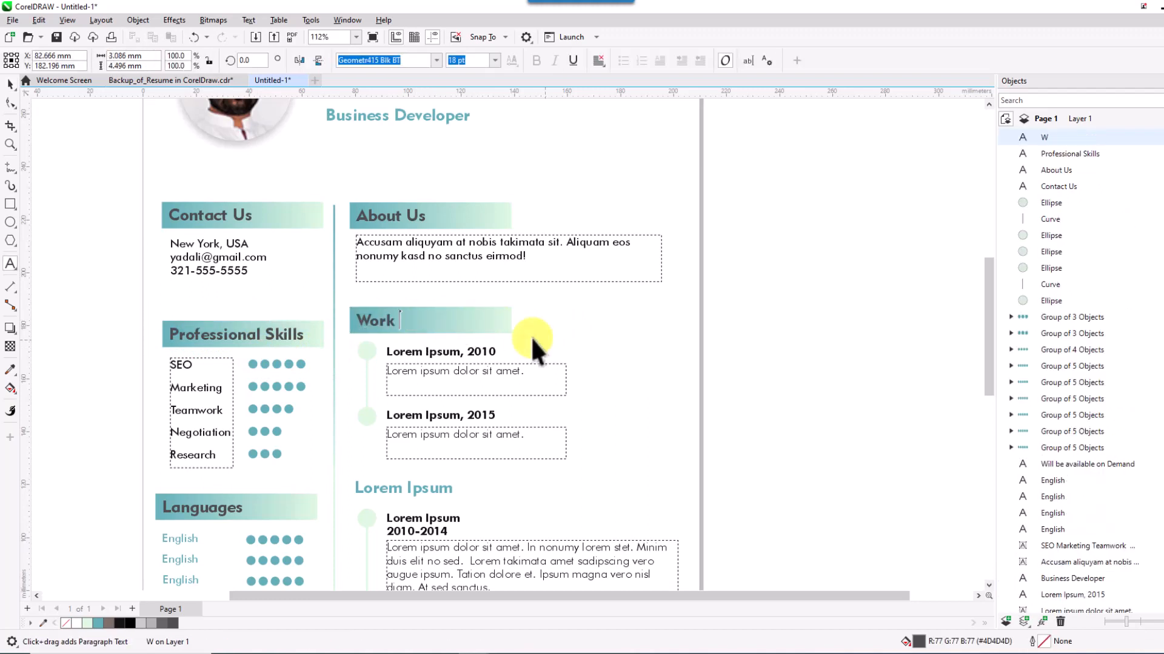
text(Experience)
click(11, 84)
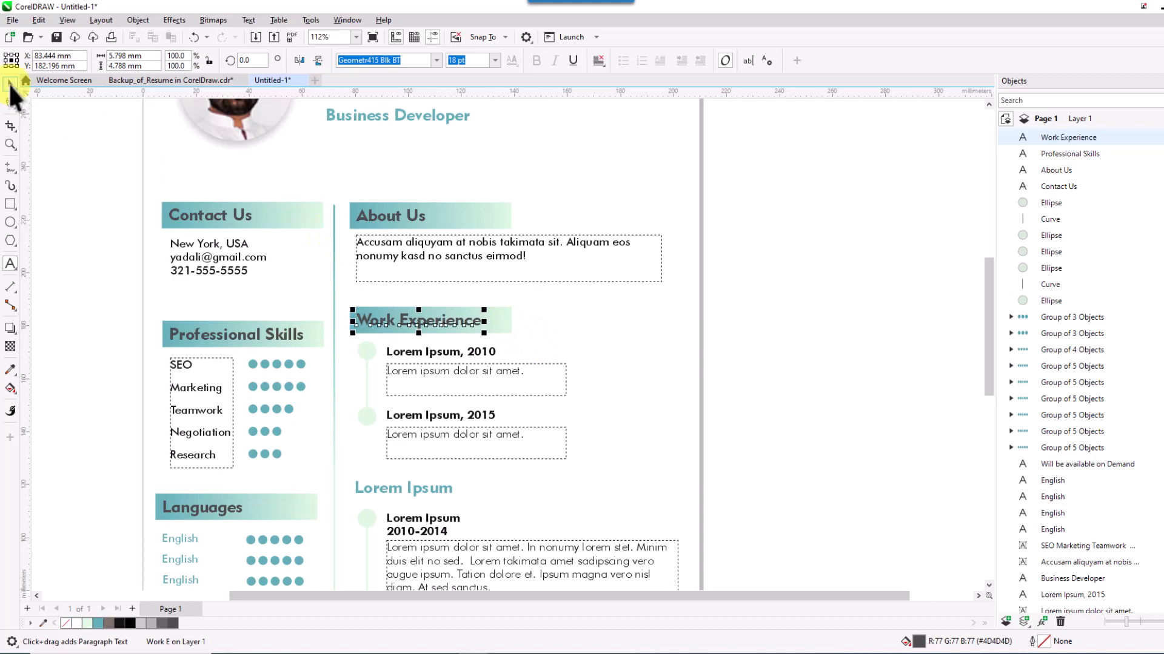
Copy the Work Experience header down to the second Lorem Ipsum section and retype it 'Education'.
drag(610, 389, 605, 329)
click(569, 166)
drag(363, 143, 556, 187)
drag(467, 168, 570, 363)
click(457, 338)
key(Down)
key(Down)
key(Down)
key(Down)
key(Down)
key(Down)
key(Down)
key(Down)
key(Down)
key(Down)
key(Down)
key(Down)
key(Down)
key(Down)
key(Down)
key(Down)
key(Down)
key(Down)
key(Down)
key(Down)
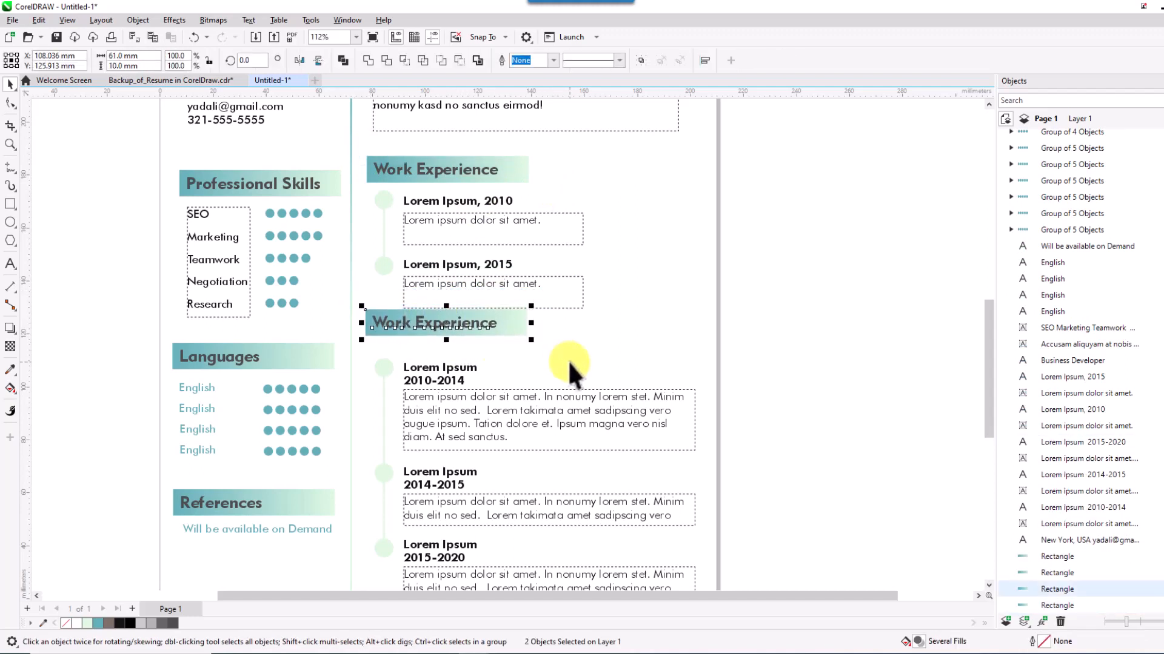
key(Down)
key(Down)
key(Down)
key(Down)
key(Down)
key(Down)
key(Down)
key(Down)
key(Down)
key(Down)
key(Down)
key(Down)
key(Down)
key(Down)
key(Down)
key(Down)
key(Down)
key(Down)
key(Down)
key(Down)
click(478, 332)
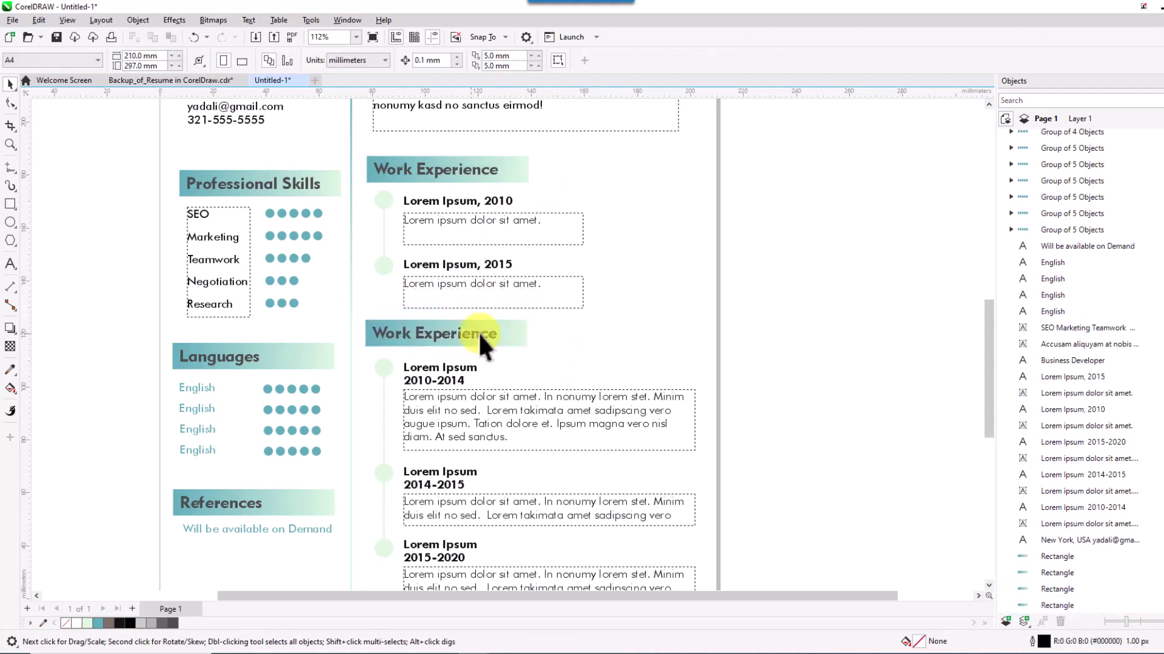
key(F8)
key(BackSpace)
key(BackSpace)
key(BackSpace)
key(BackSpace)
key(BackSpace)
key(BackSpace)
key(BackSpace)
key(BackSpace)
key(BackSpace)
key(BackSpace)
key(BackSpace)
key(BackSpace)
key(BackSpace)
key(BackSpace)
key(BackSpace)
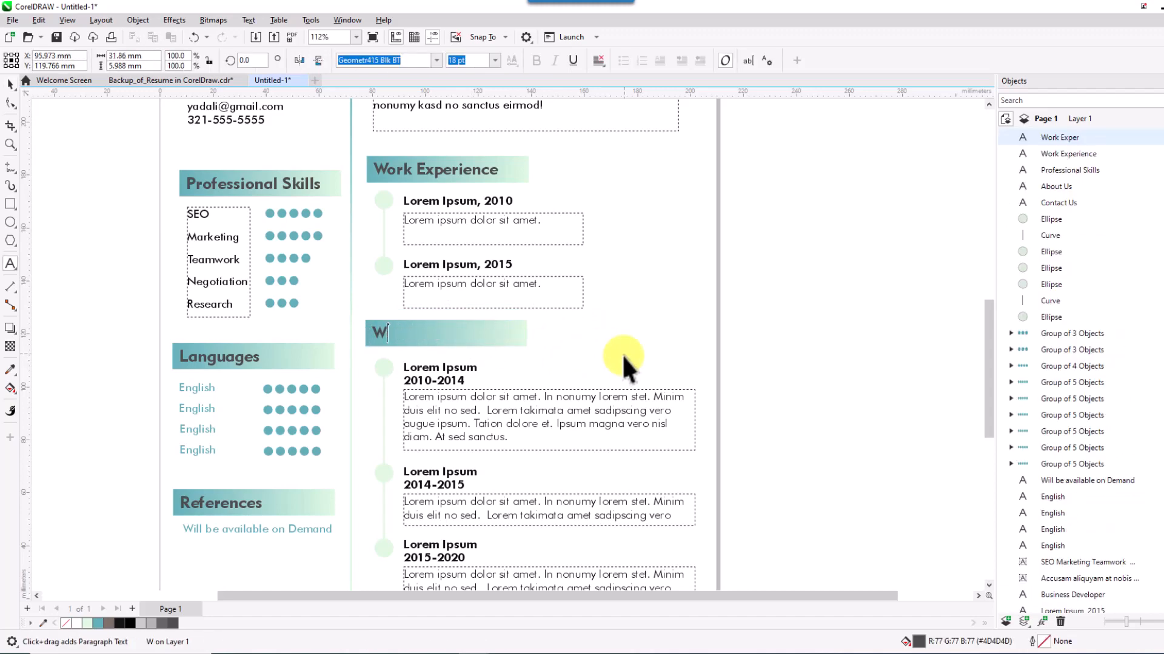
text(Education)
click(10, 85)
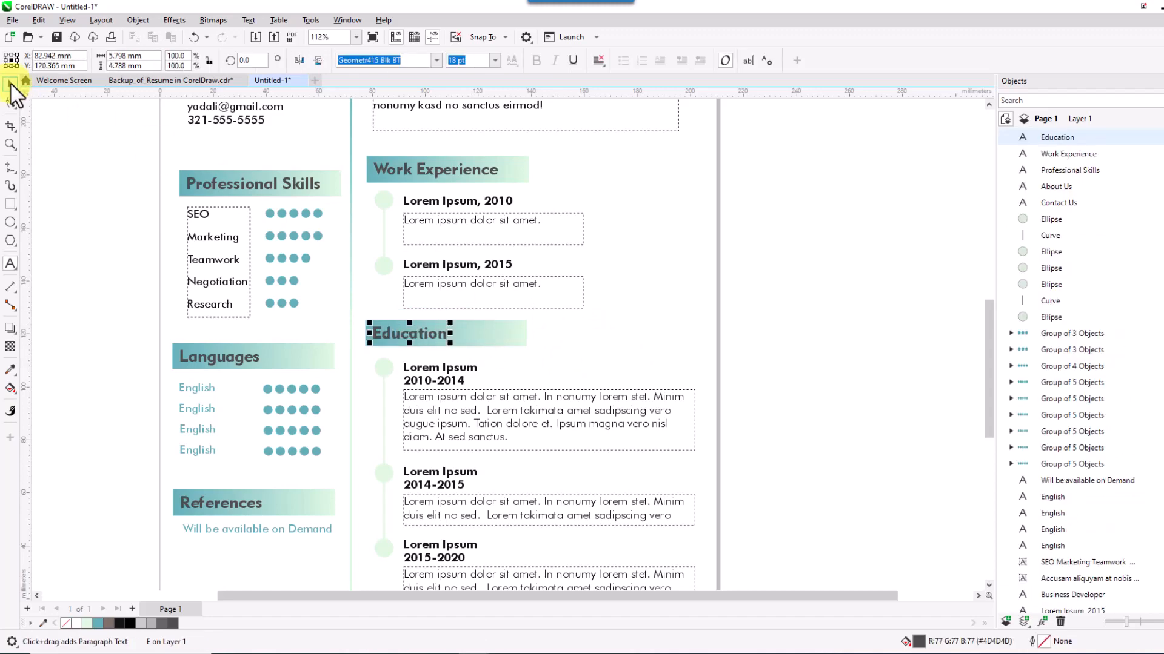
scroll(319, 194, down, 2)
click(611, 278)
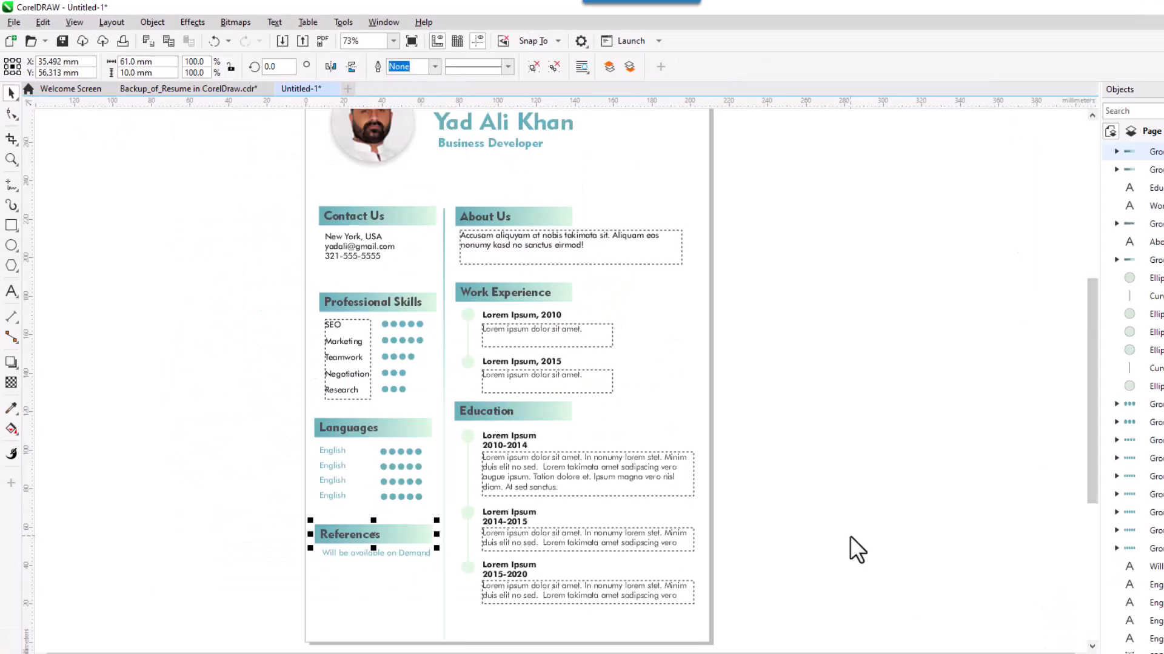
Left-align the Contact Us, Professional Skills, Languages and References headers.
click(397, 217)
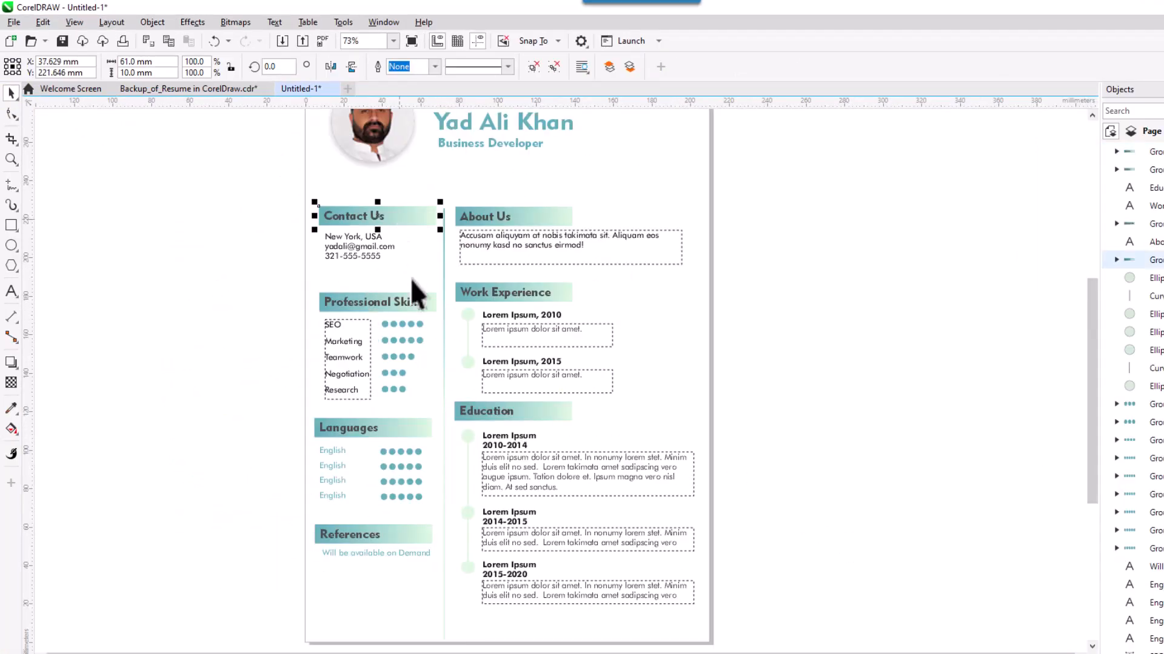
shift+click(413, 297)
shift+click(420, 427)
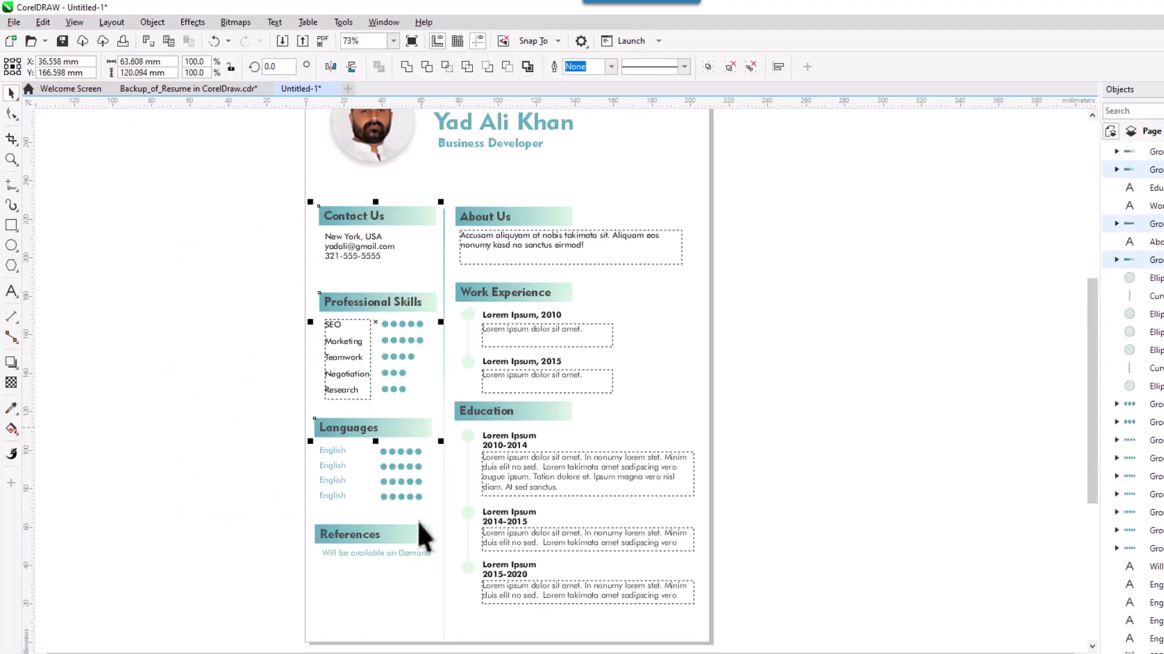
shift+click(420, 530)
key(l)
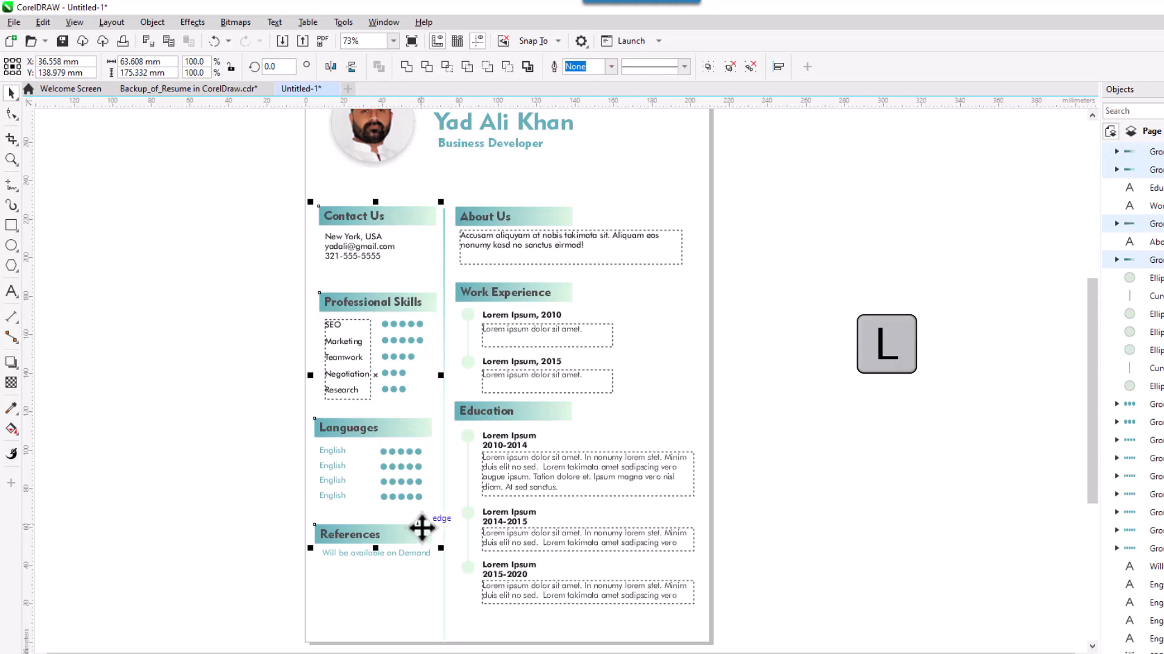
click(243, 423)
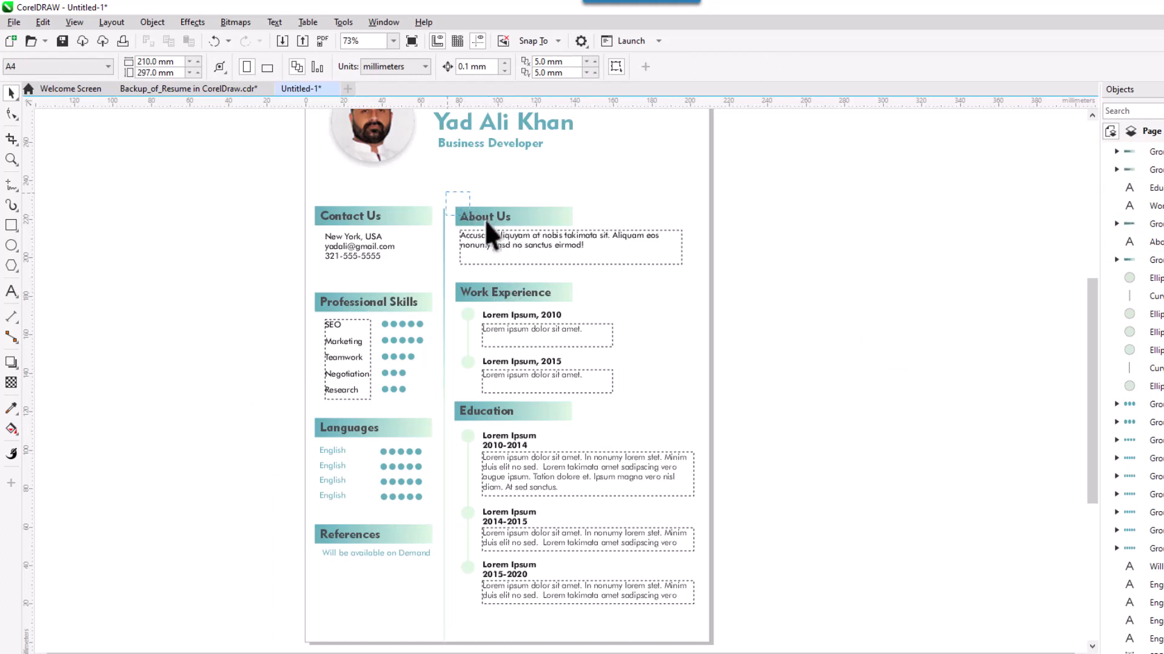
Group each of the About Us, Work Experience and Education titles with its gradient bar.
drag(587, 228, 586, 228)
key(ctrl+g)
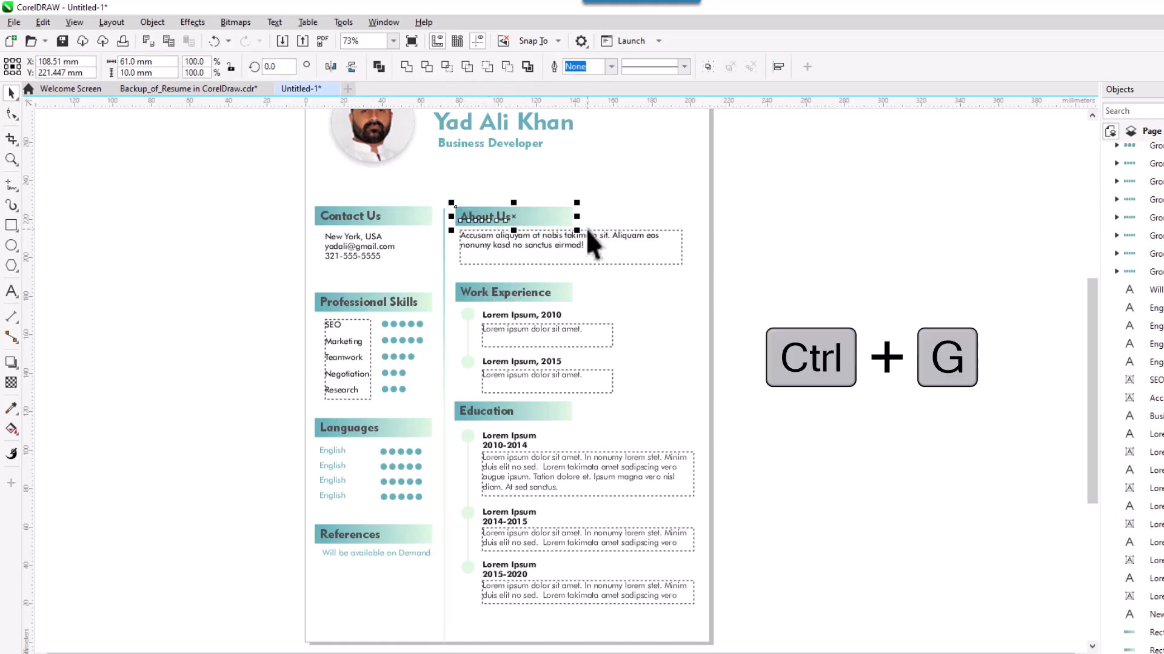
drag(453, 271, 602, 316)
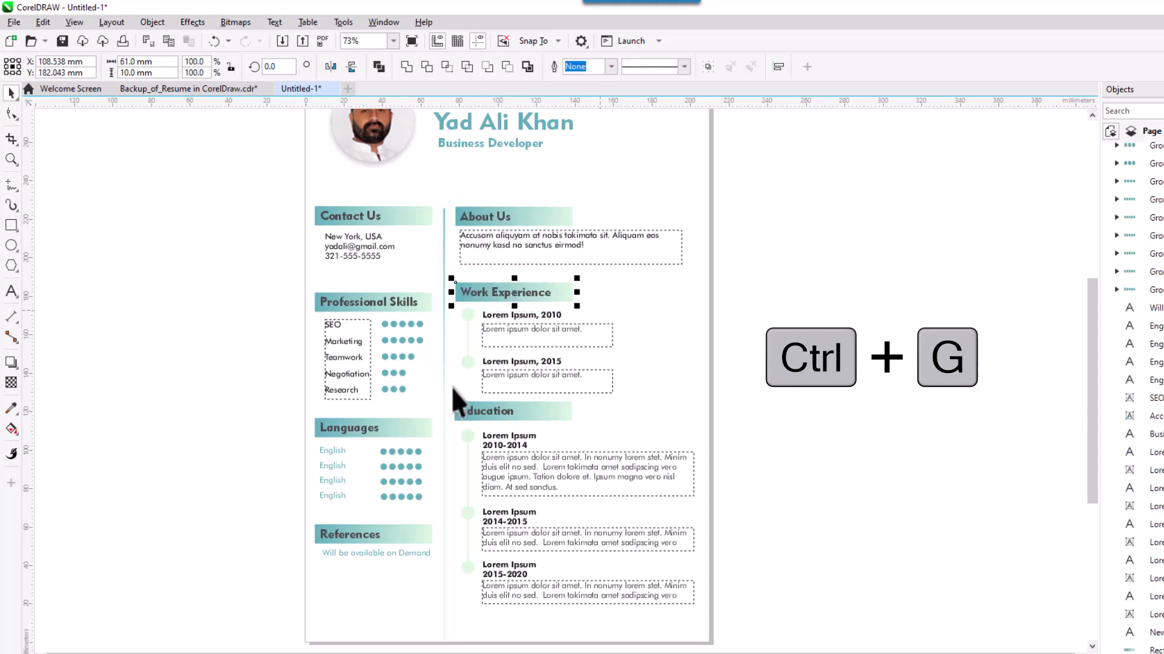
key(ctrl+g)
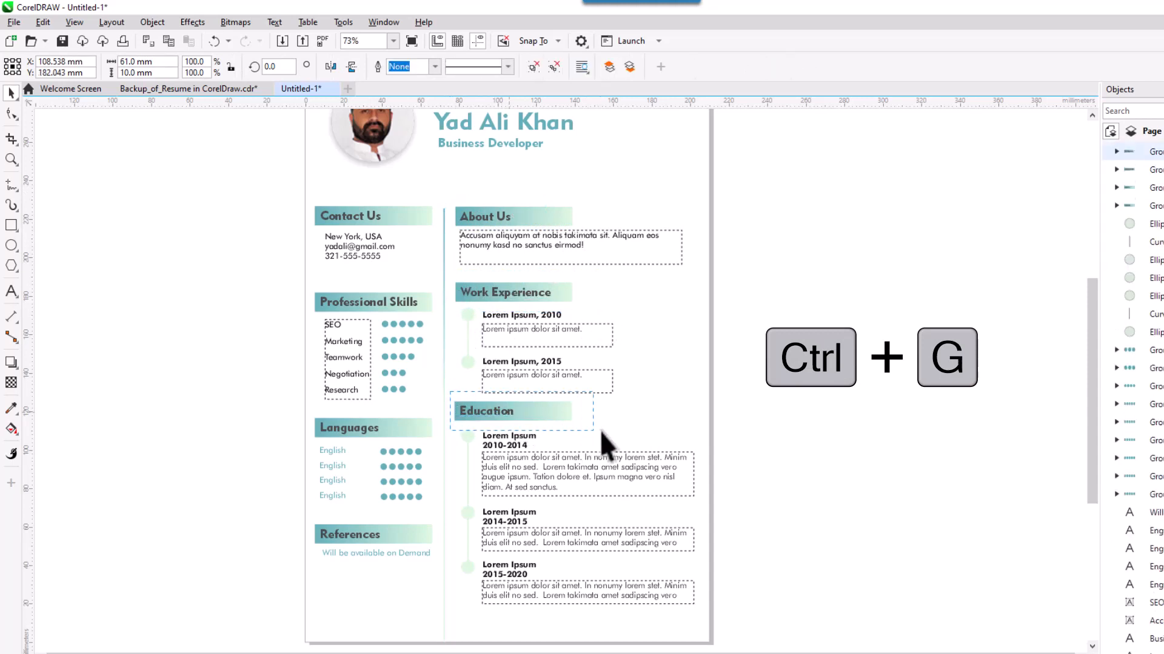
drag(600, 432, 600, 431)
key(ctrl+g)
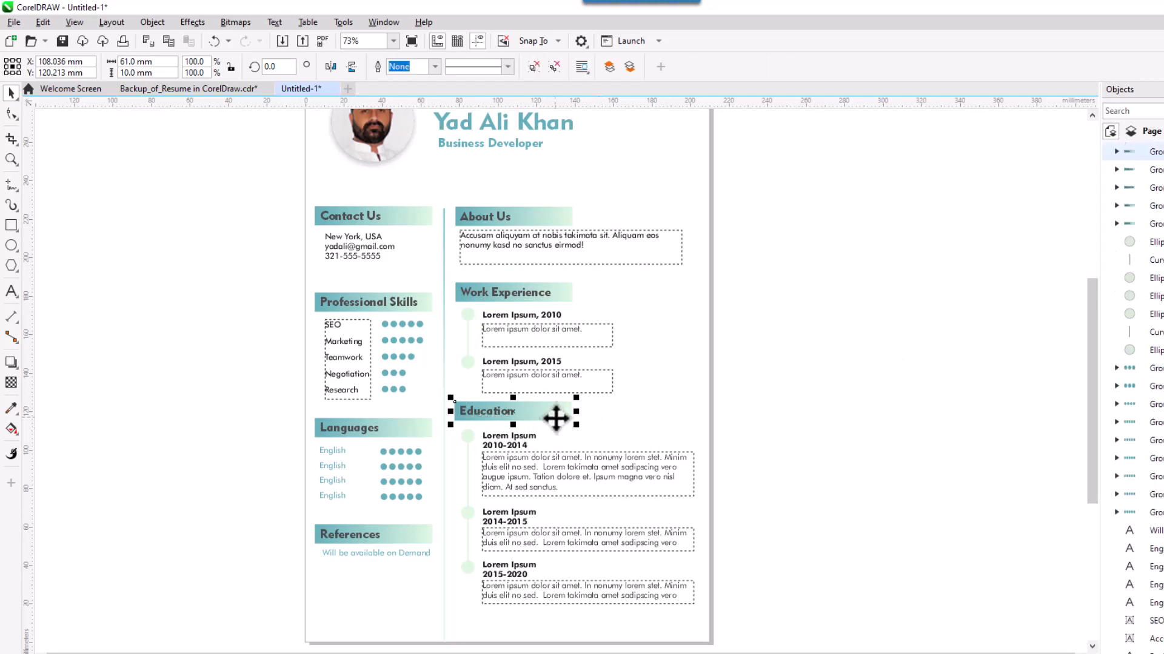
shift+click(508, 292)
shift+click(512, 216)
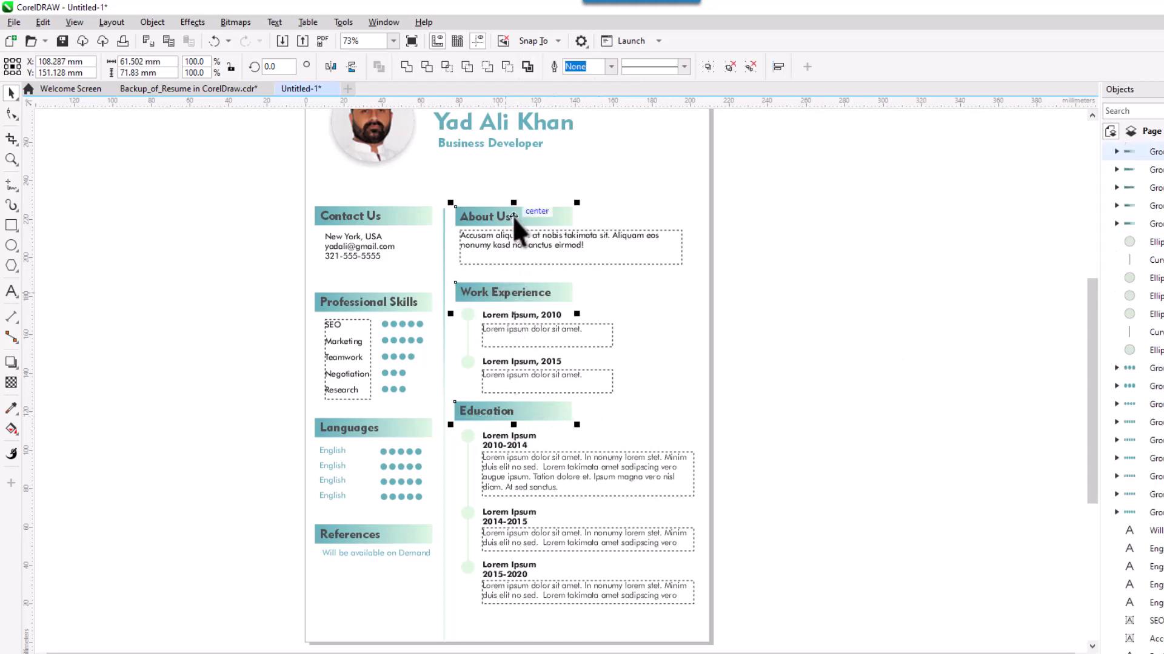
click(652, 328)
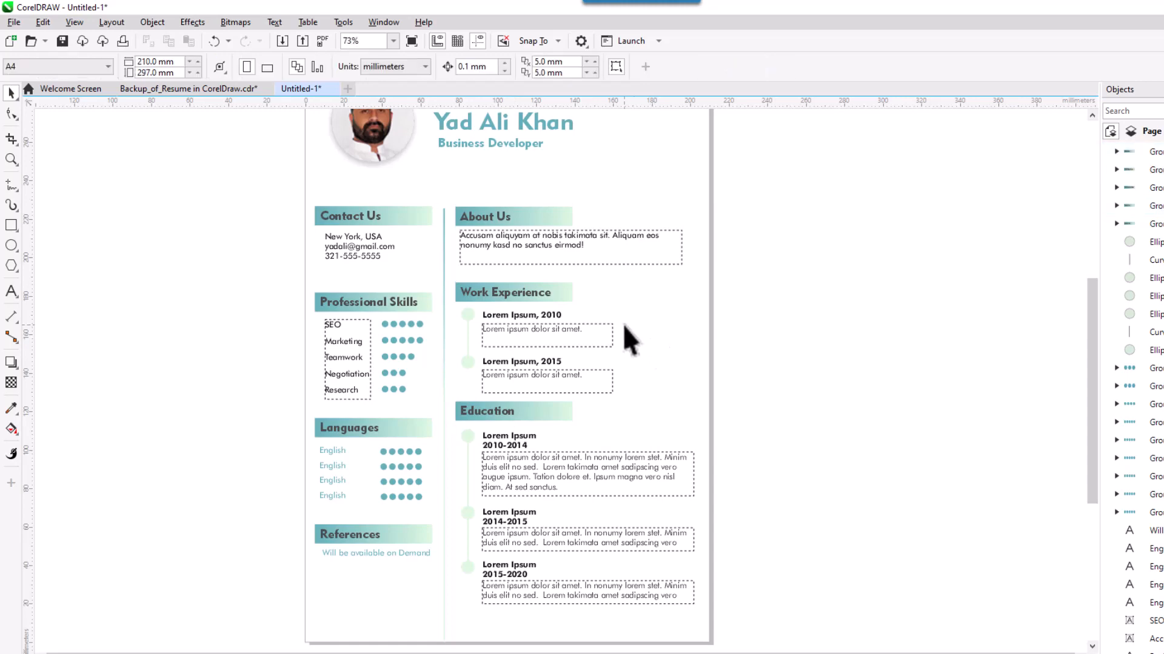
scroll(537, 244, up, 3)
Replace the About Us placeholder text with the pasted business-developer summary.
drag(641, 354, 735, 372)
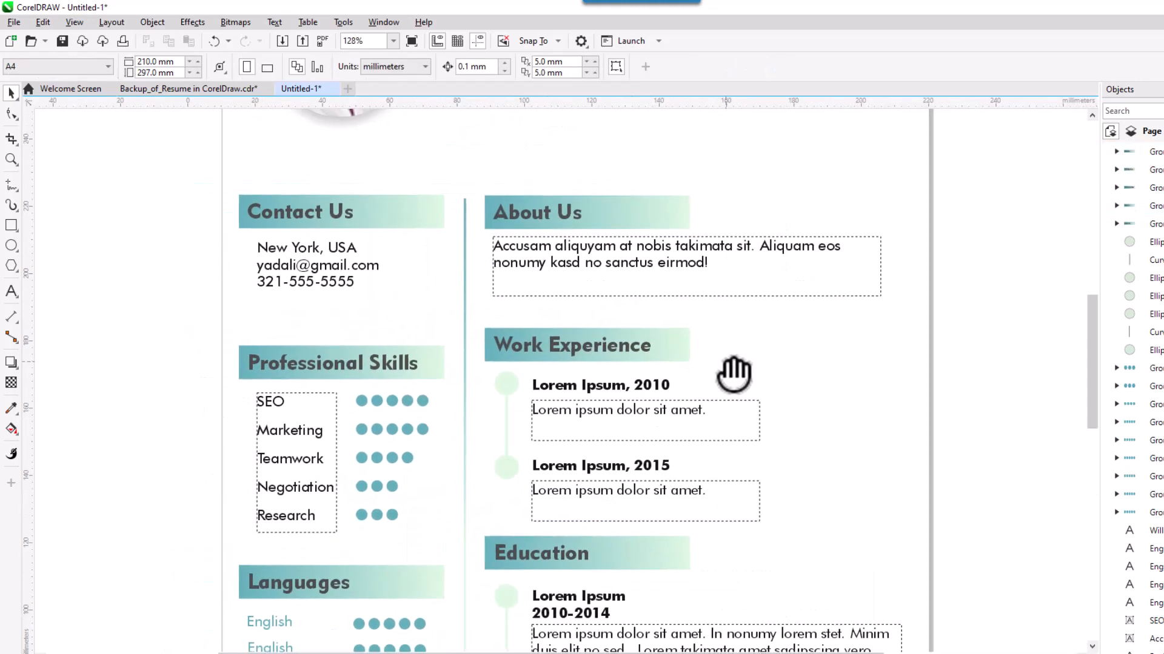
click(636, 264)
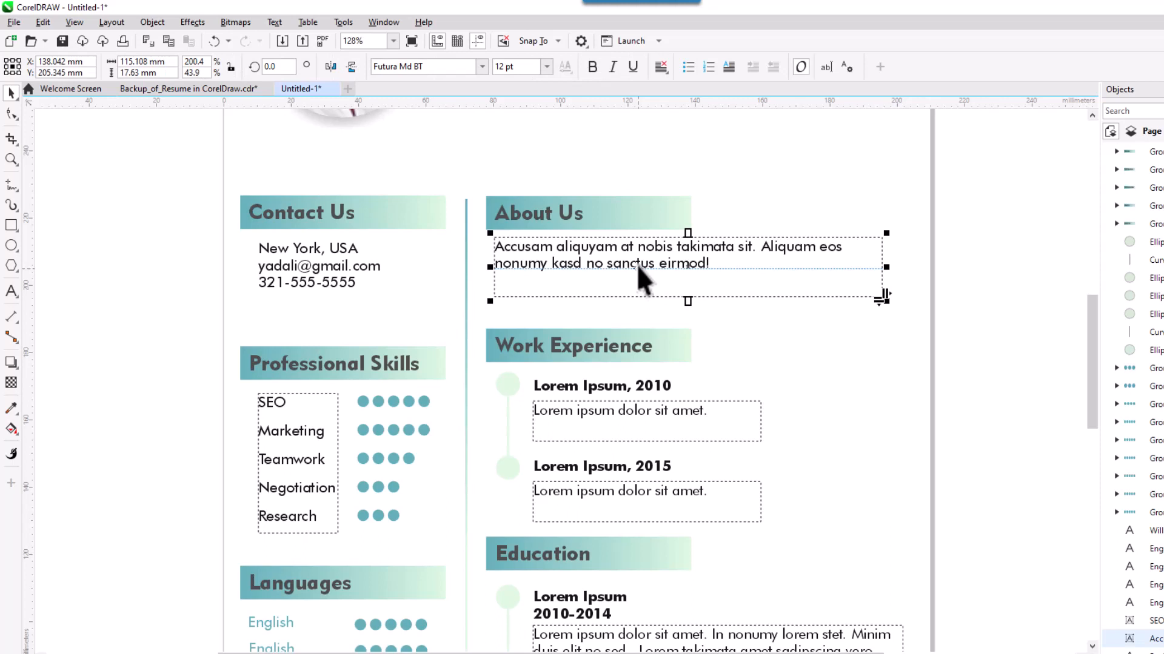
double_click(636, 265)
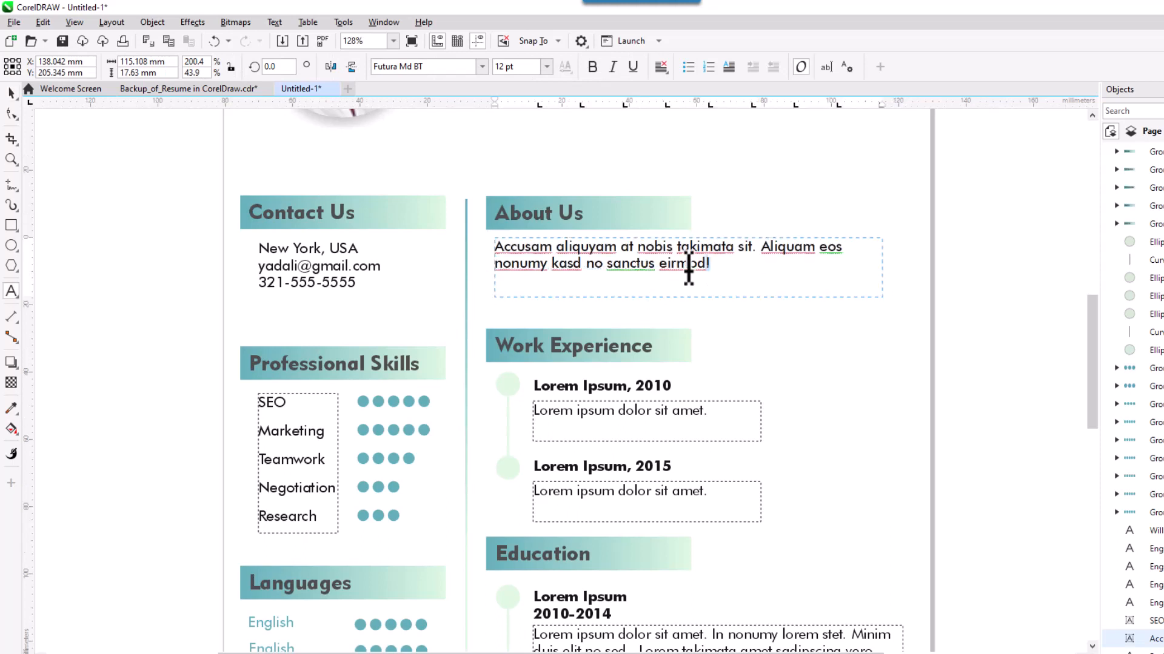
drag(711, 265, 496, 249)
key(Delete)
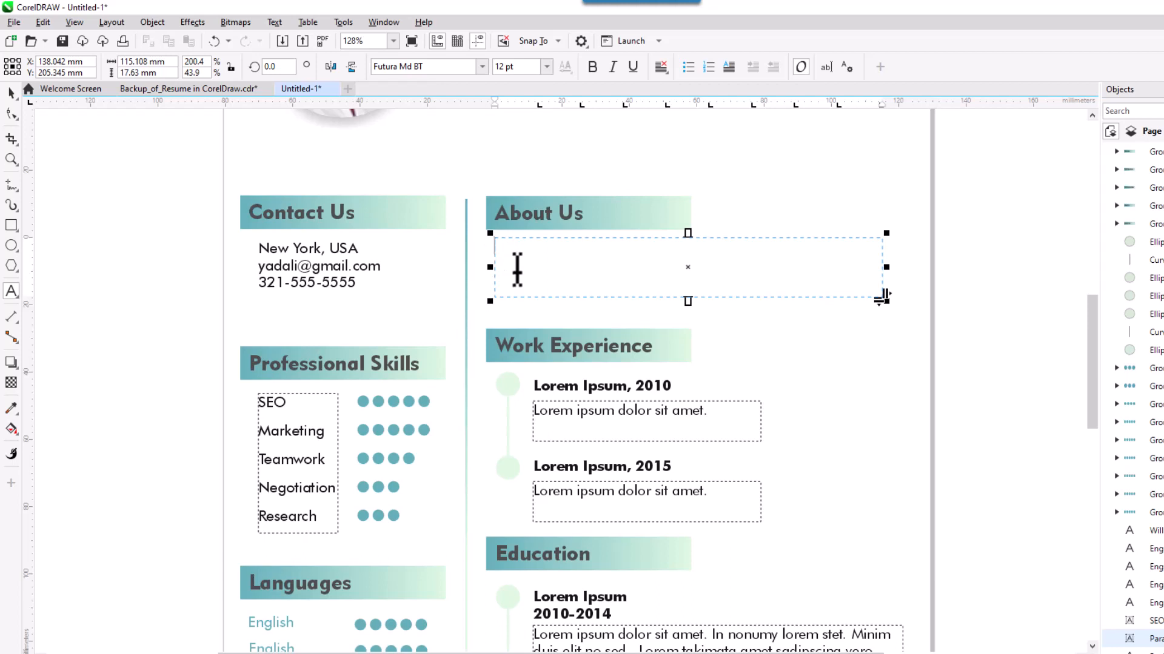
key(ctrl+space)
click(733, 280)
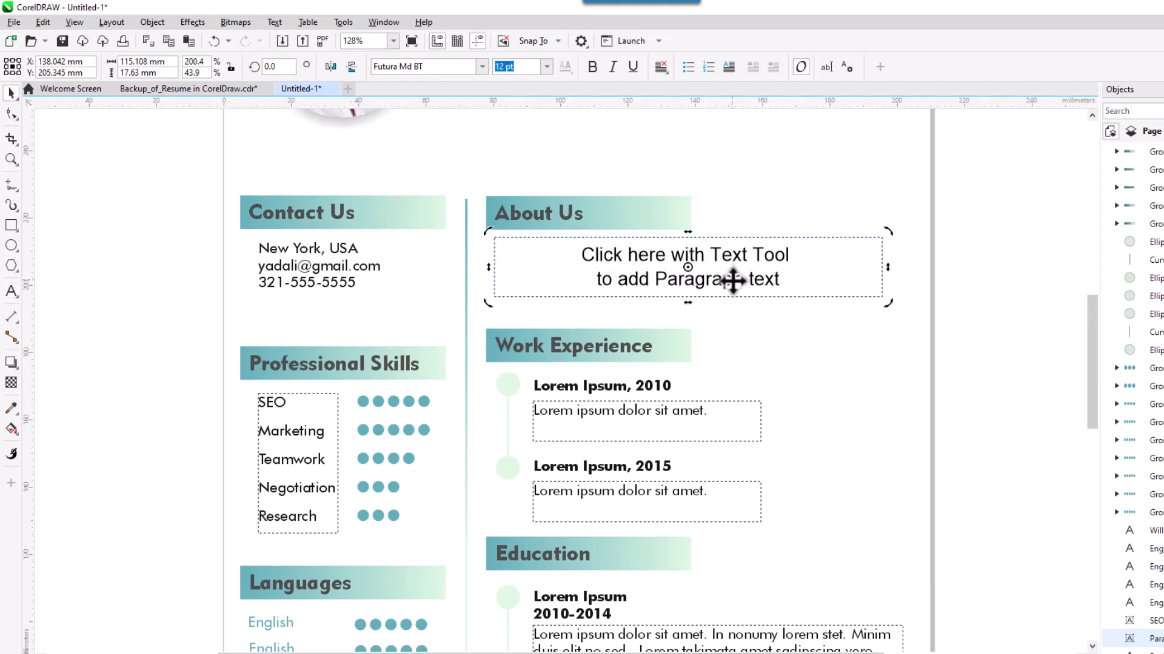
key(ctrl+space)
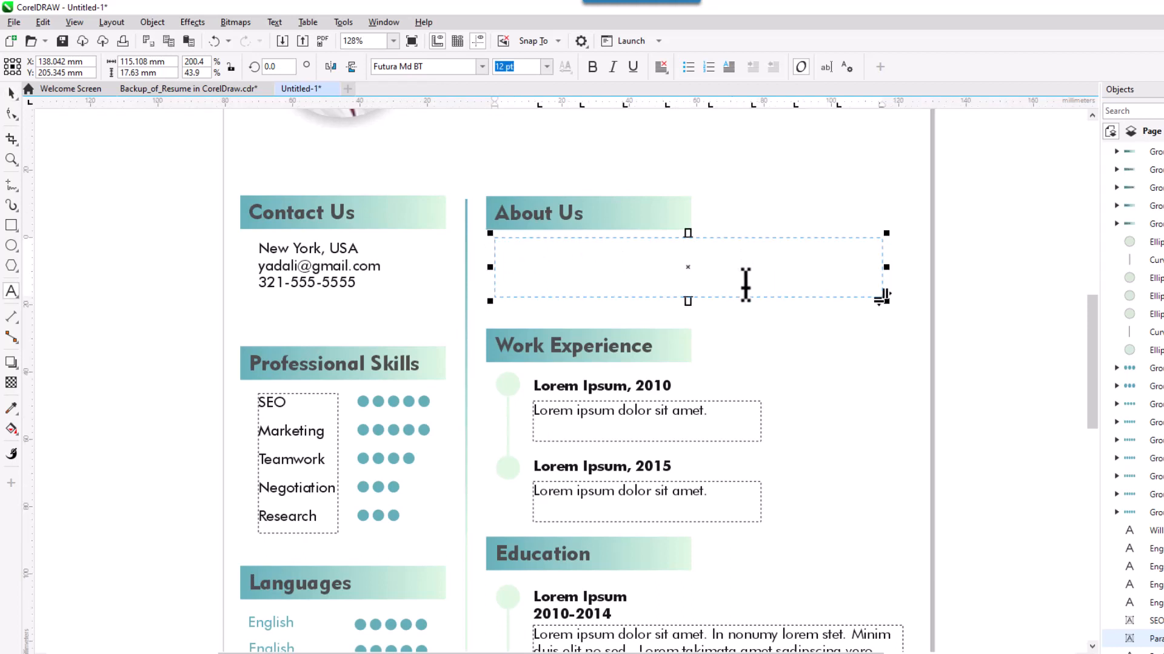
key(ctrl+v)
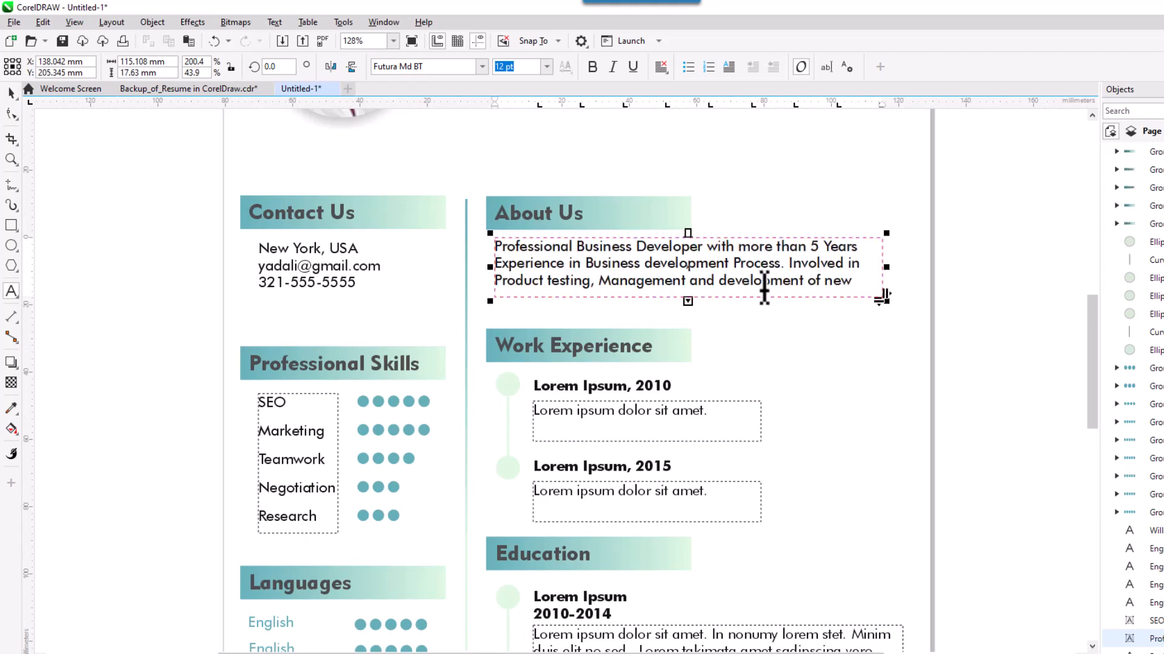
click(11, 93)
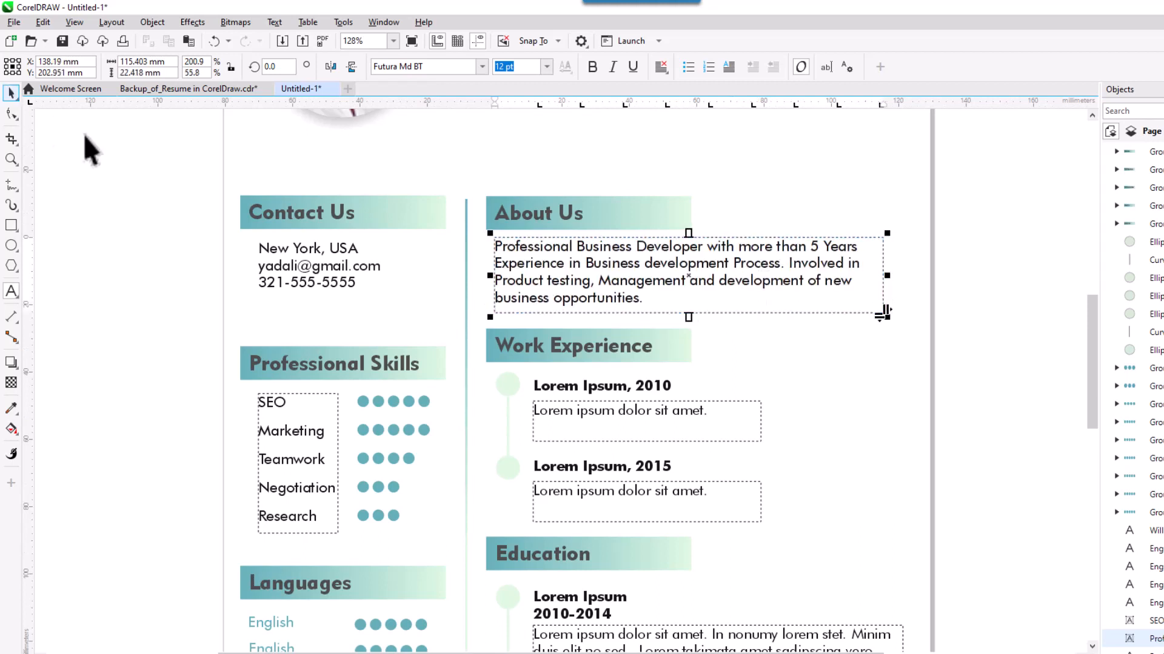
click(85, 134)
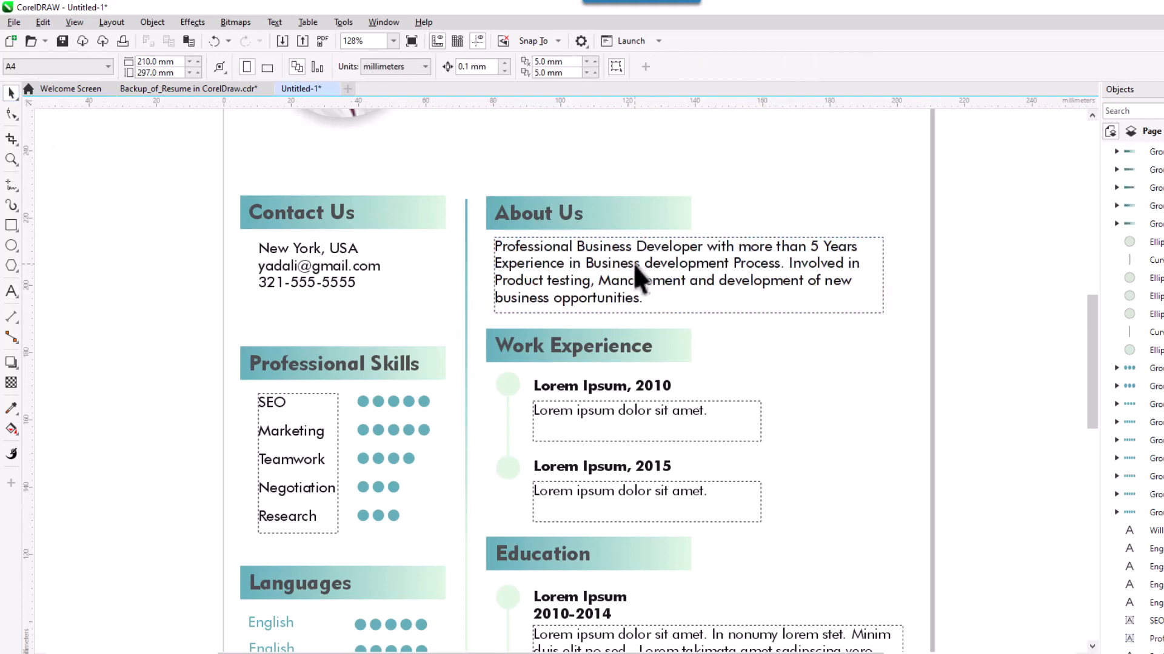
Set the About Us paragraph font to Futura Bk BT.
click(628, 410)
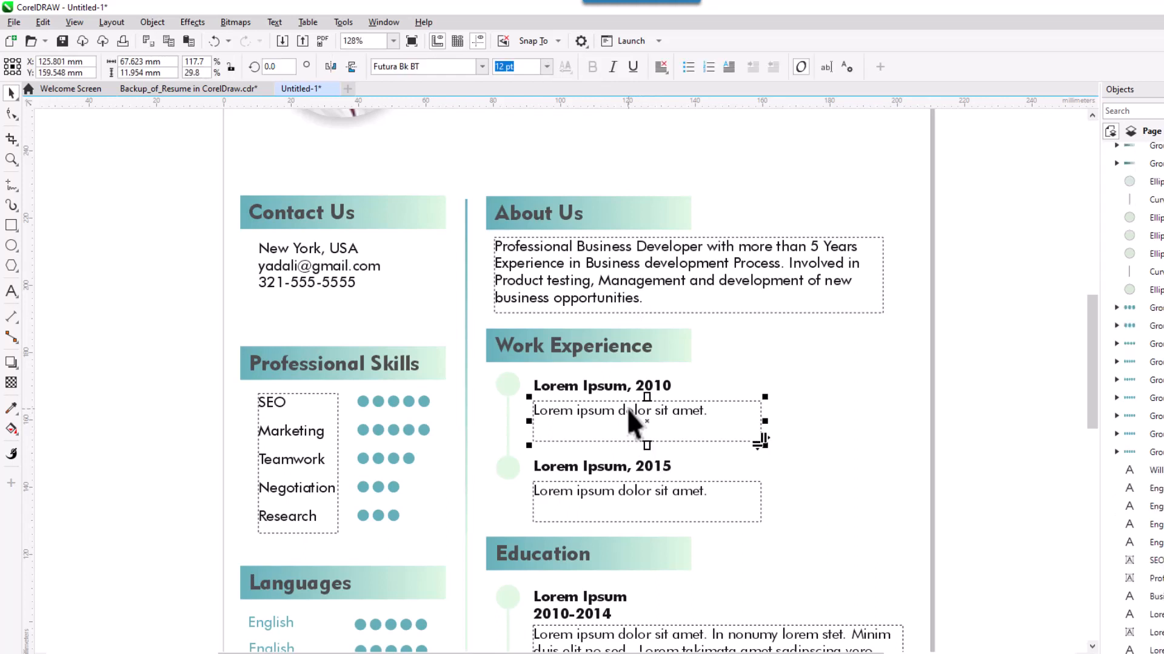
click(620, 265)
click(430, 67)
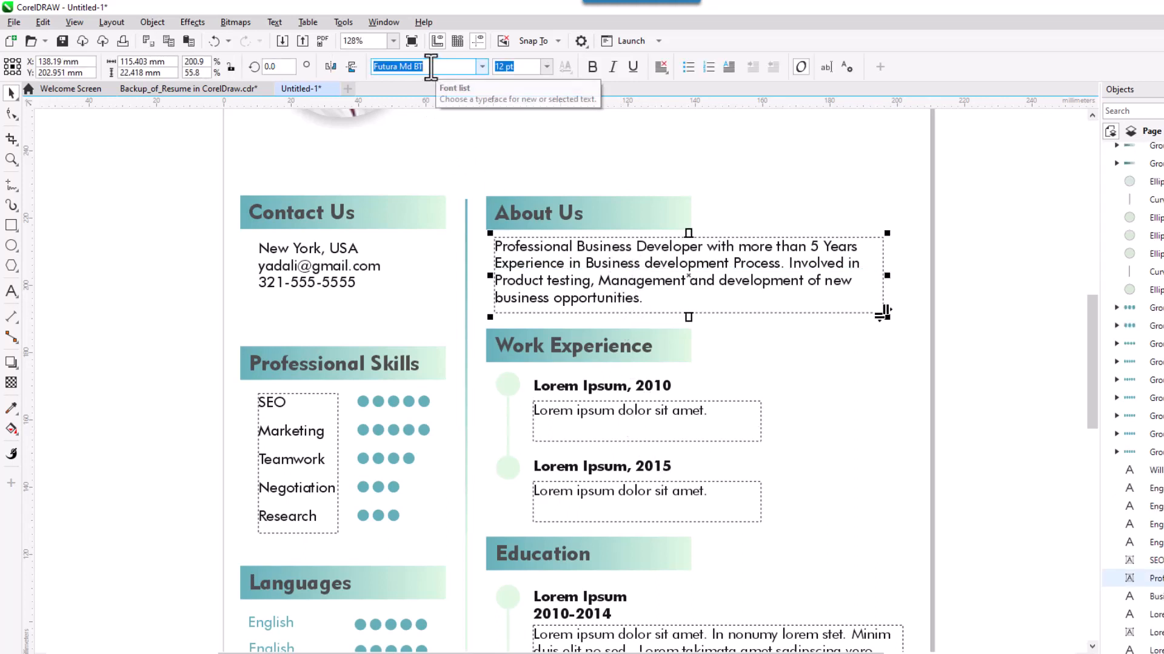
text(Fut)
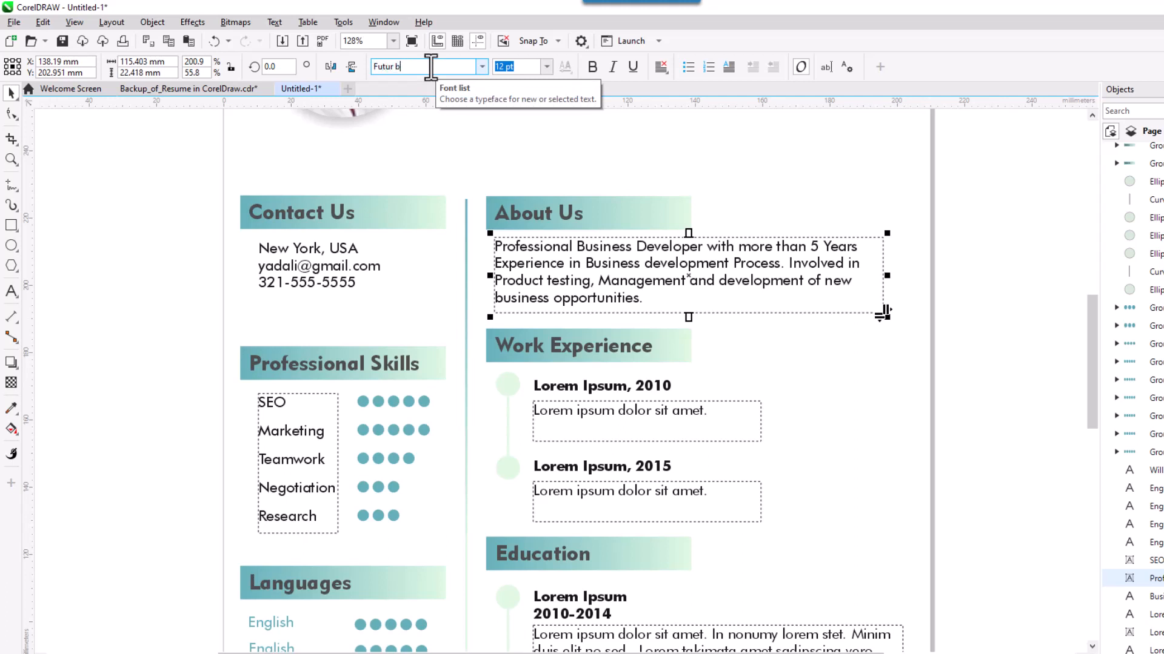
key(Return)
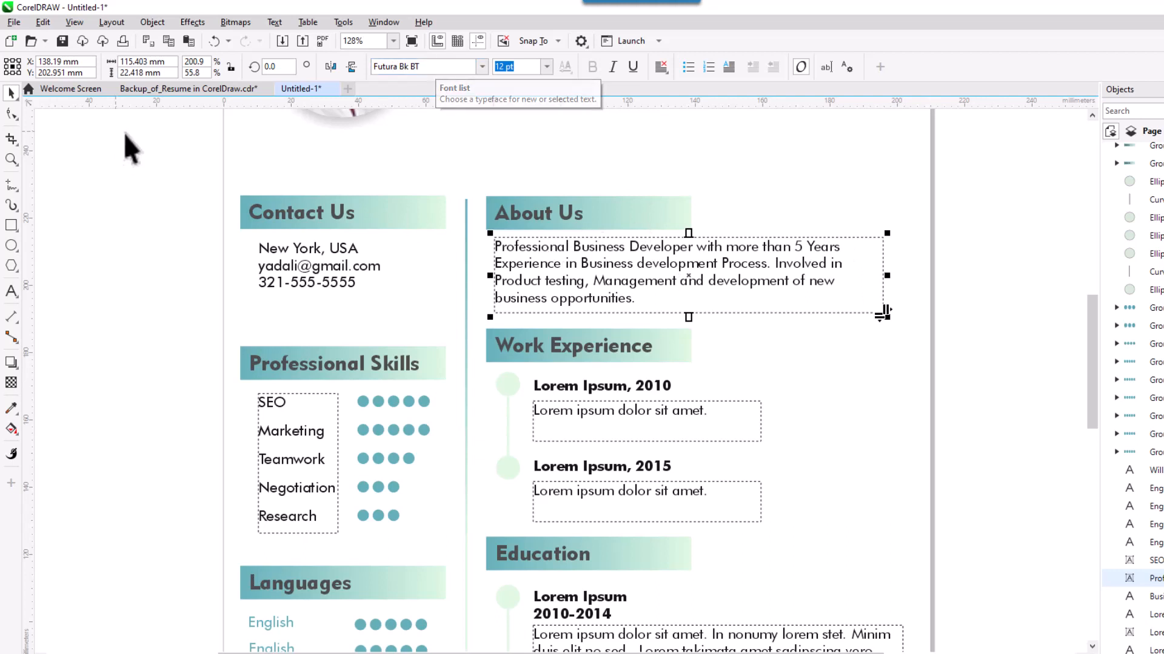
click(852, 372)
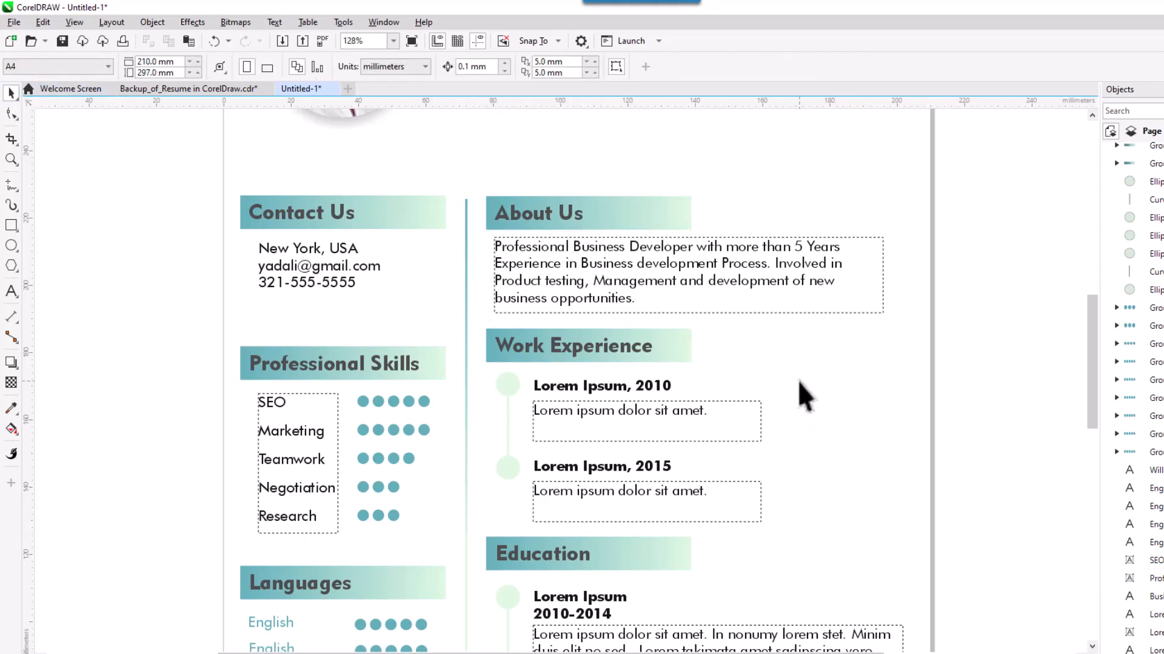
drag(798, 390, 819, 332)
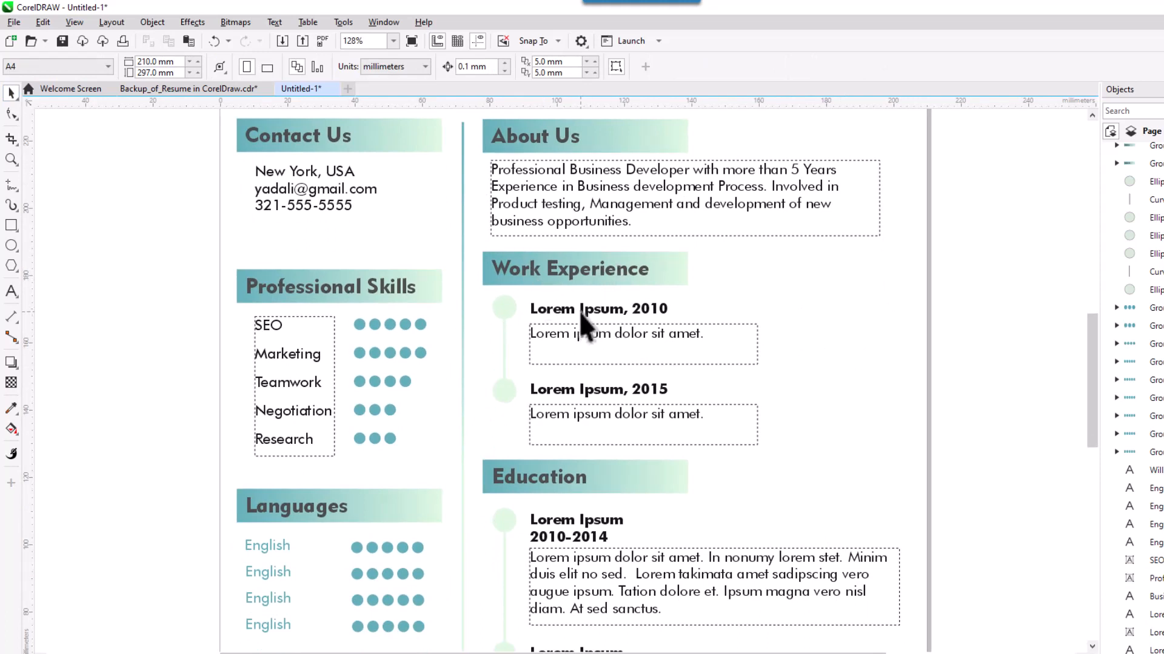
Change the first work entry title from Lorem Ipsum to 'Manager (Air State Solution, USA)'.
click(563, 310)
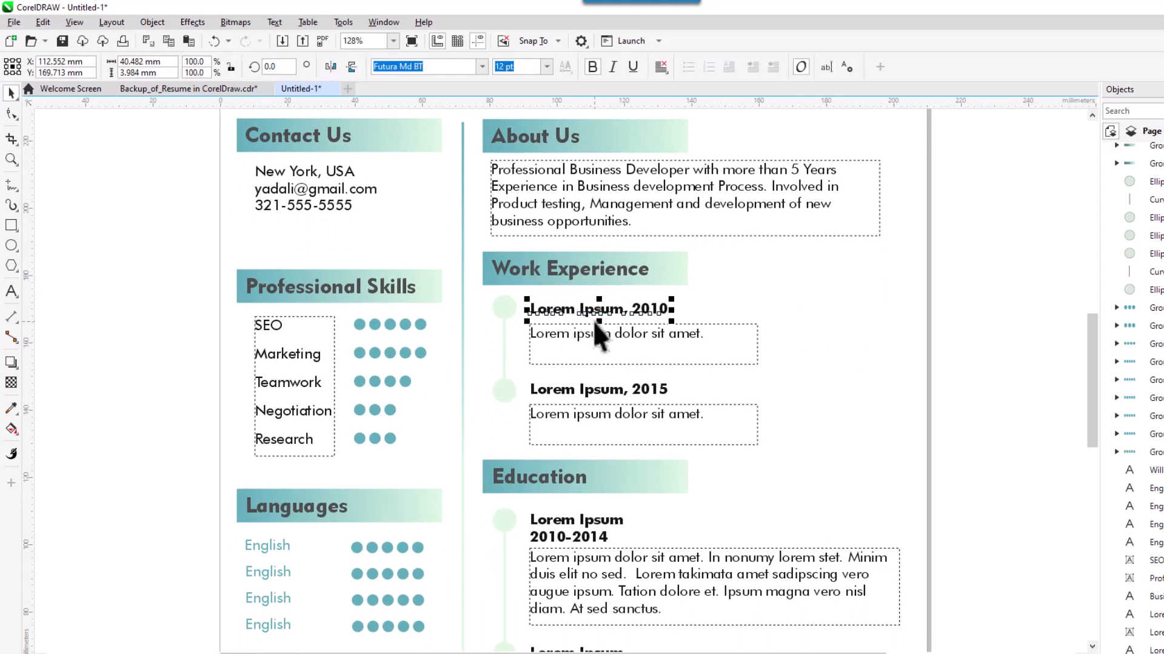
double_click(593, 321)
drag(628, 310, 530, 310)
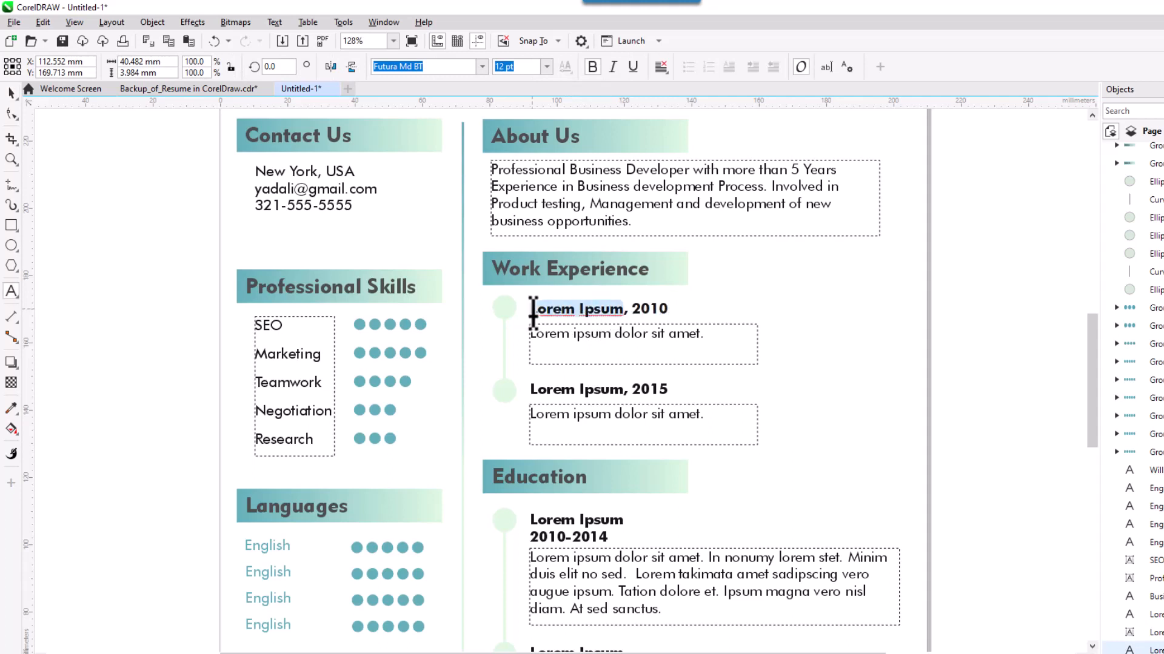
text(Manager)
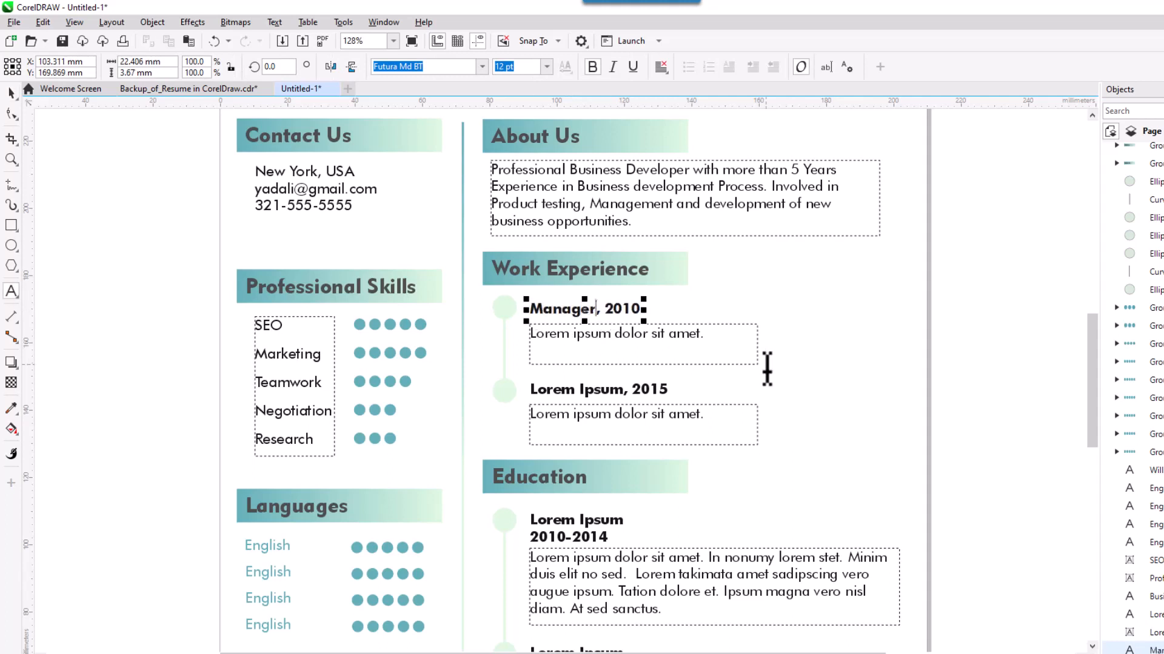
text( (Air State Spol)
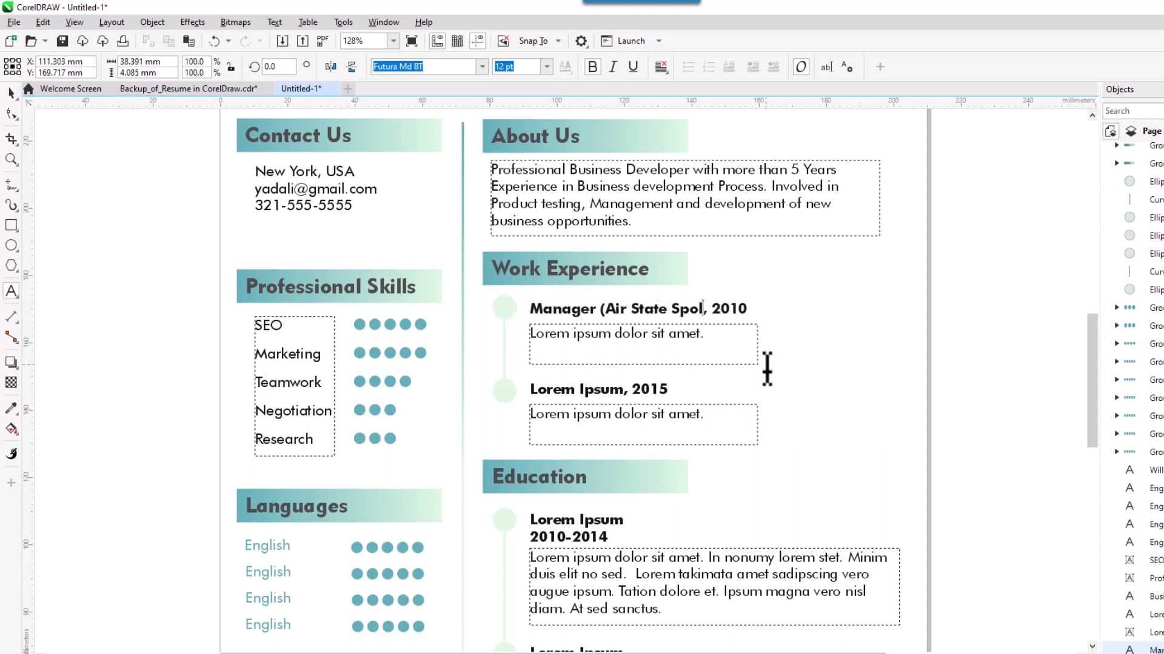
text(ution, USA)
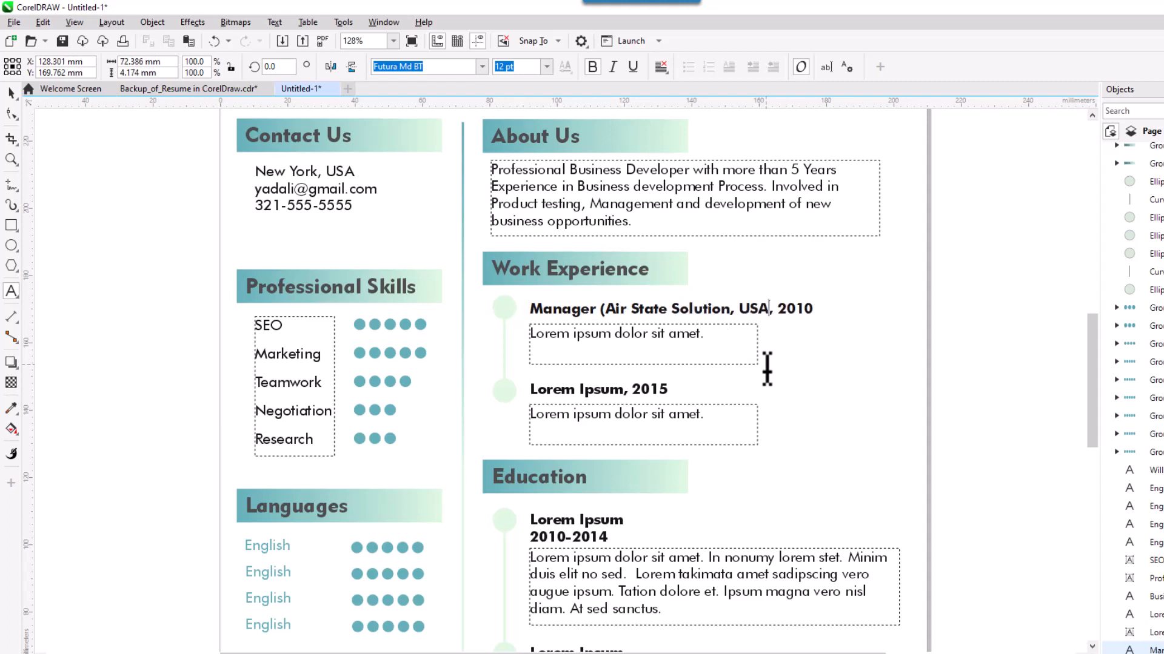
text())
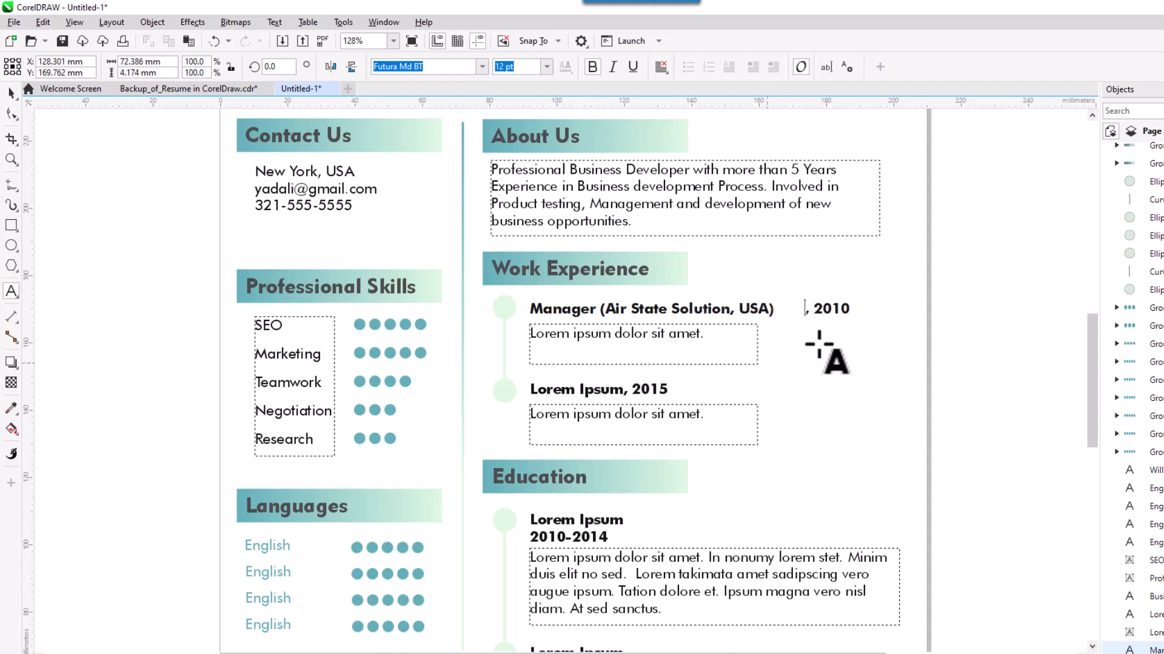
click(11, 92)
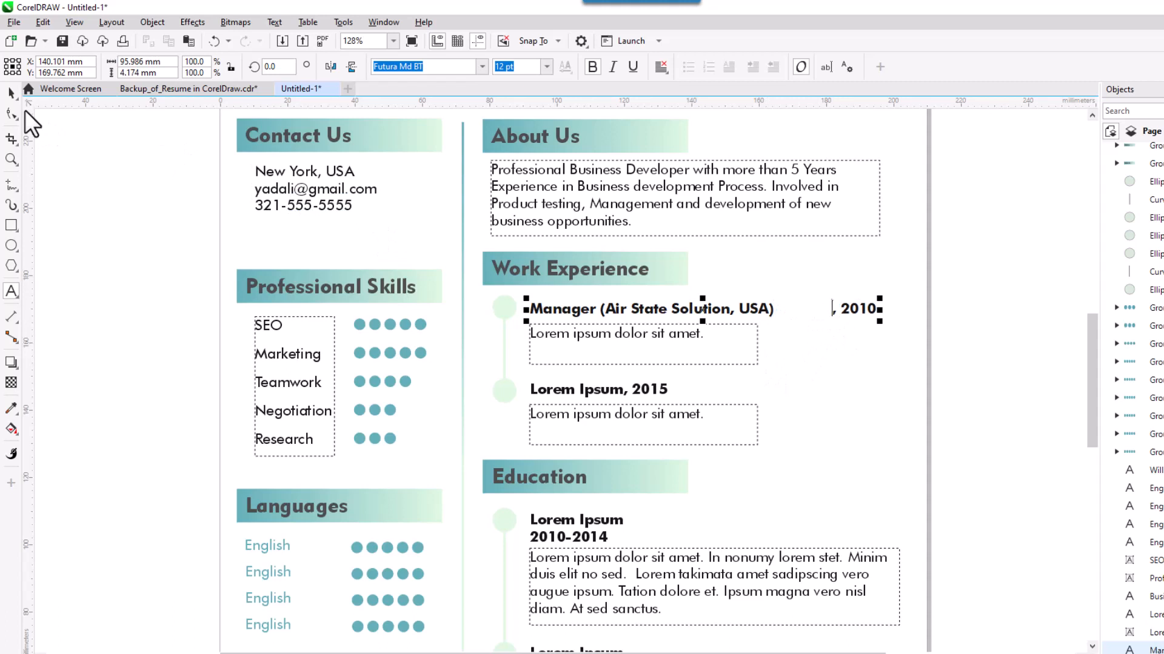
Change the entry's year to 2016 and delete the comma before it.
double_click(845, 311)
drag(842, 313, 889, 365)
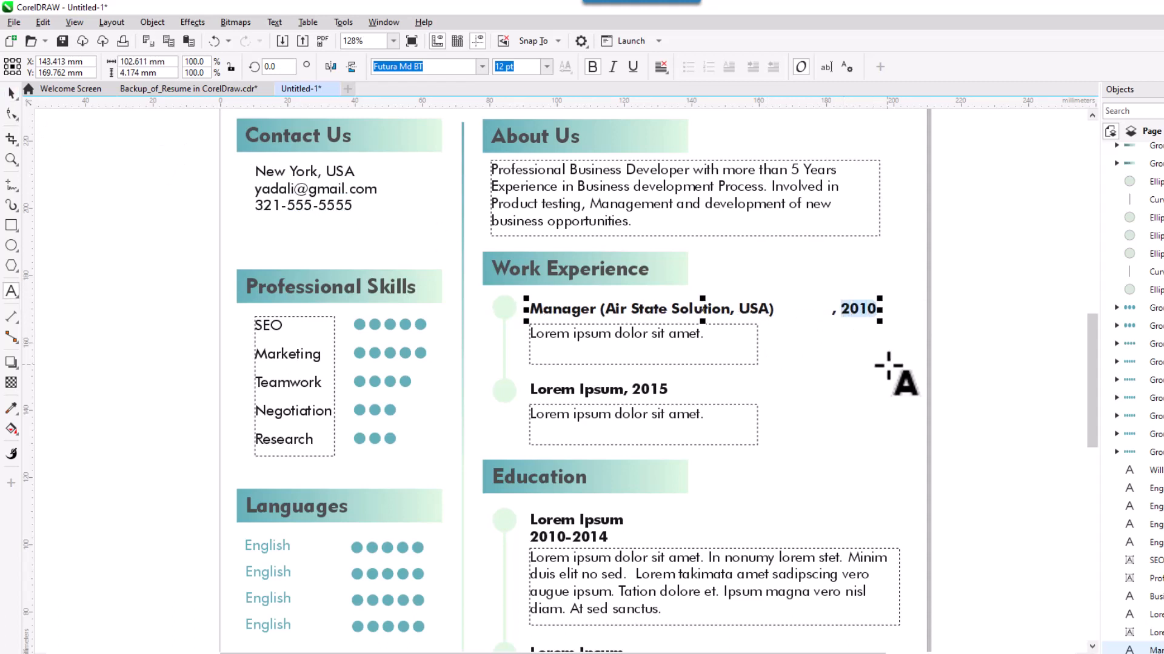
text(201)
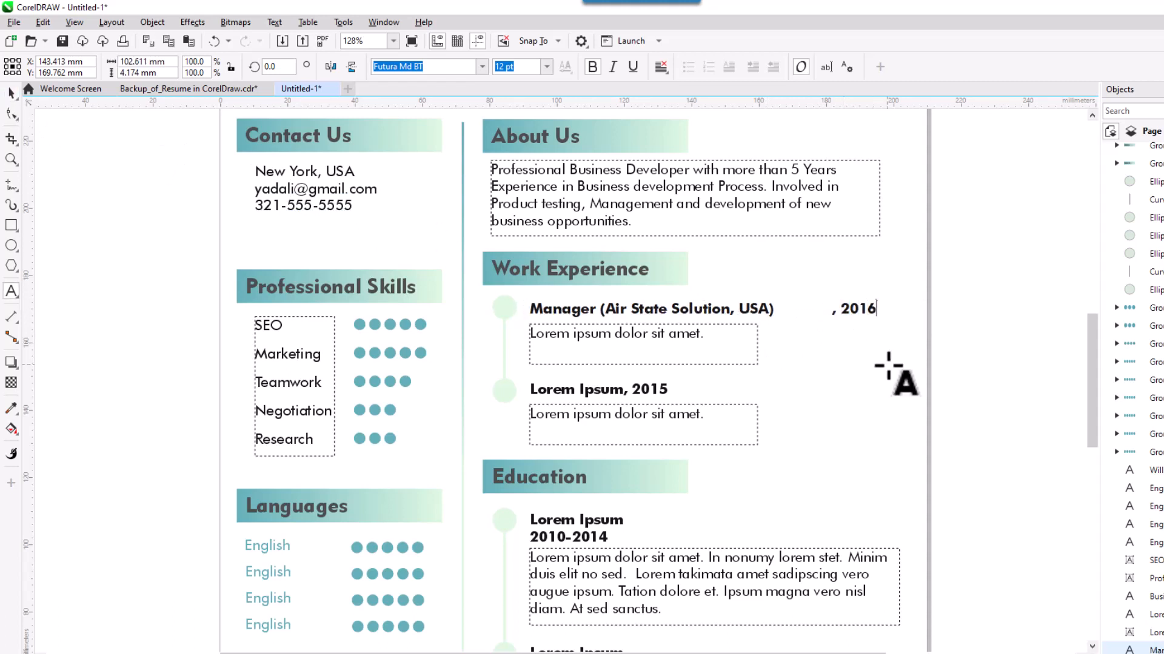
drag(839, 317, 872, 310)
key(BackSpace)
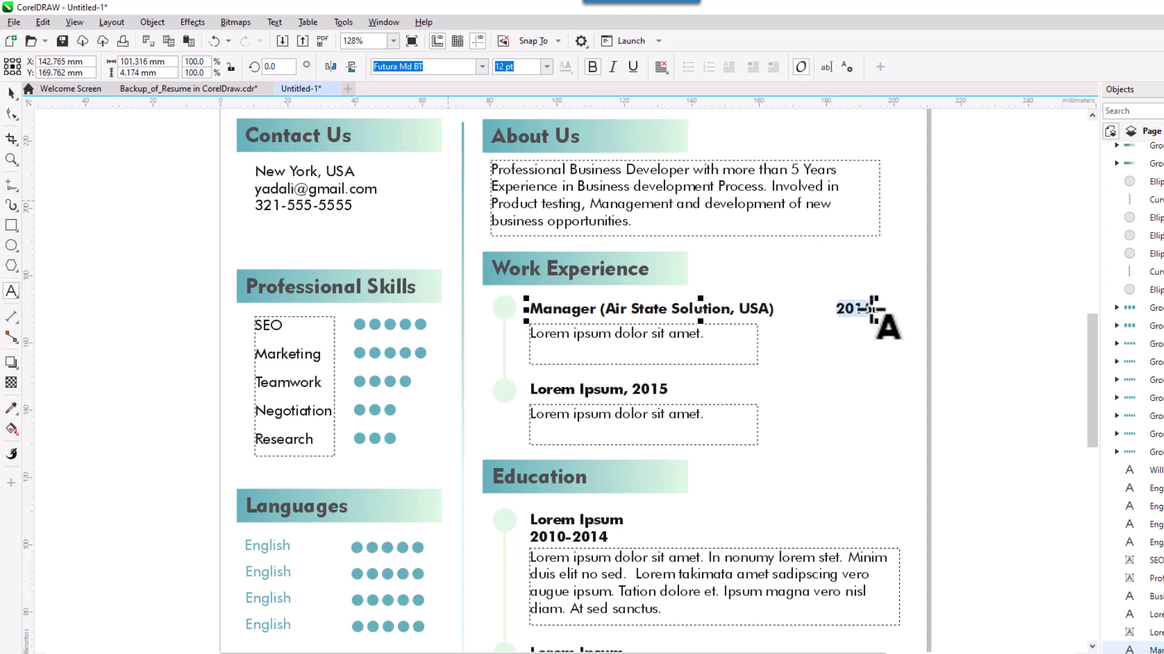
Format the 2016 year as 10 pt, italic, not bold and teal.
scroll(872, 309, up, 1)
click(546, 66)
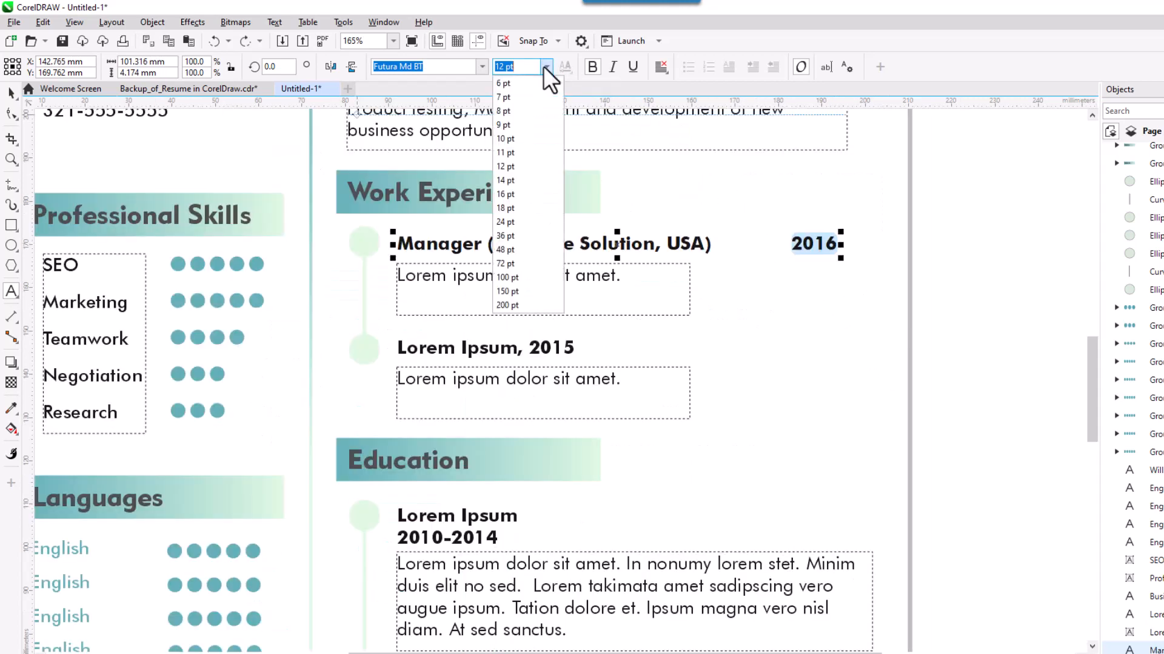
click(504, 139)
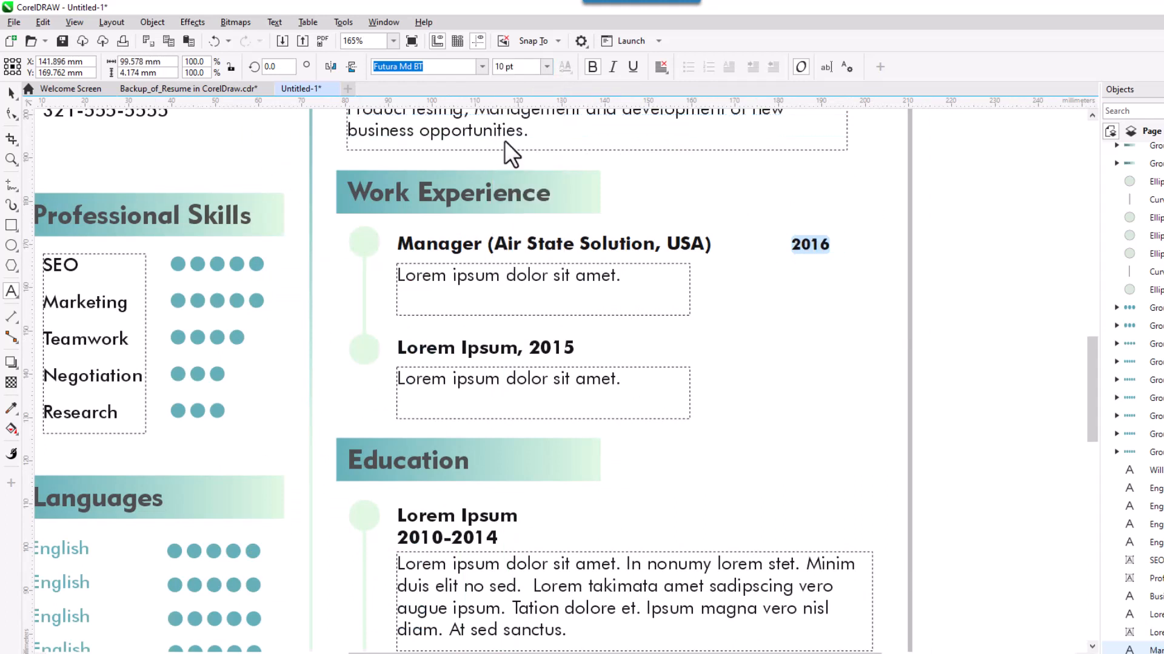
click(611, 66)
click(593, 66)
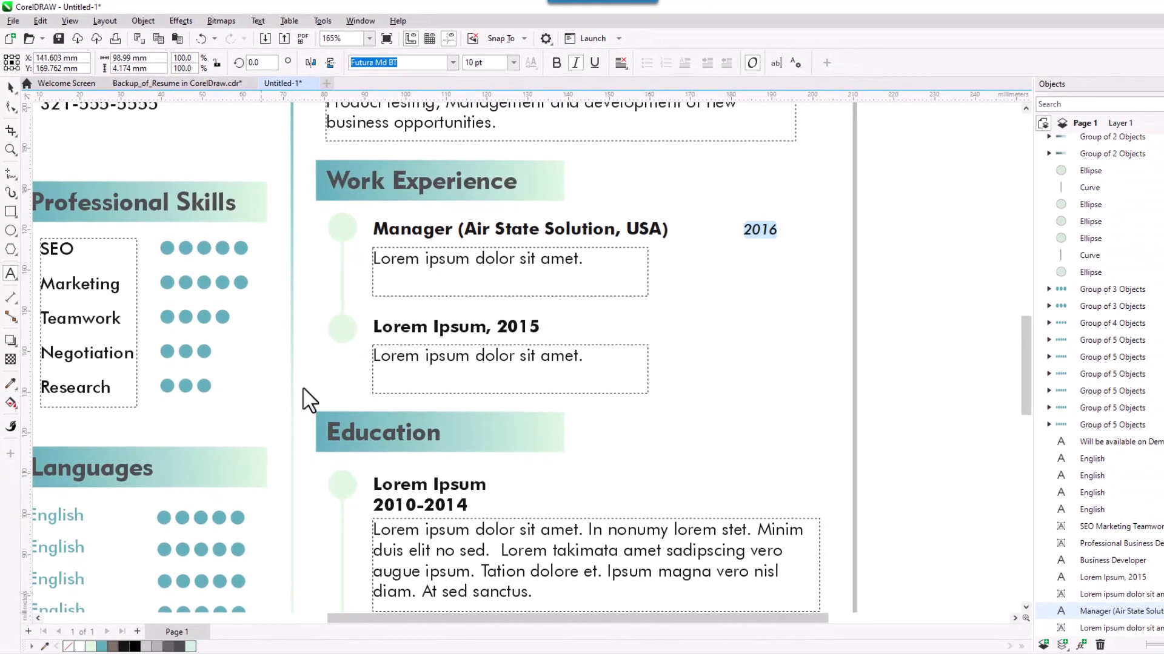
click(101, 647)
click(9, 91)
click(753, 309)
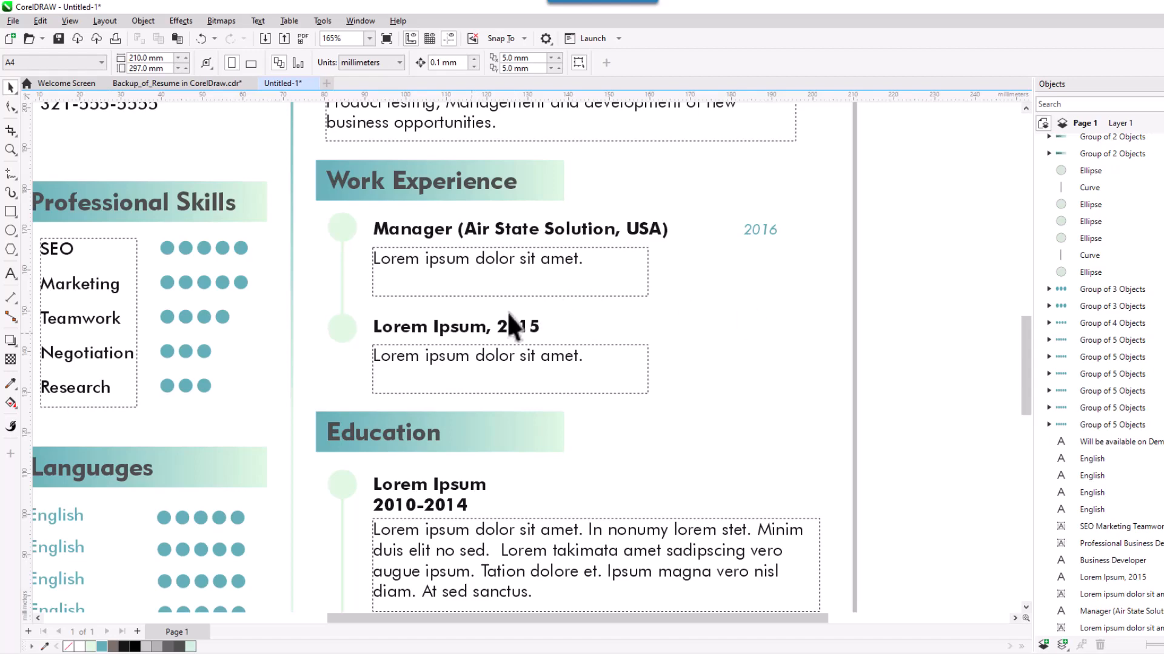
click(460, 326)
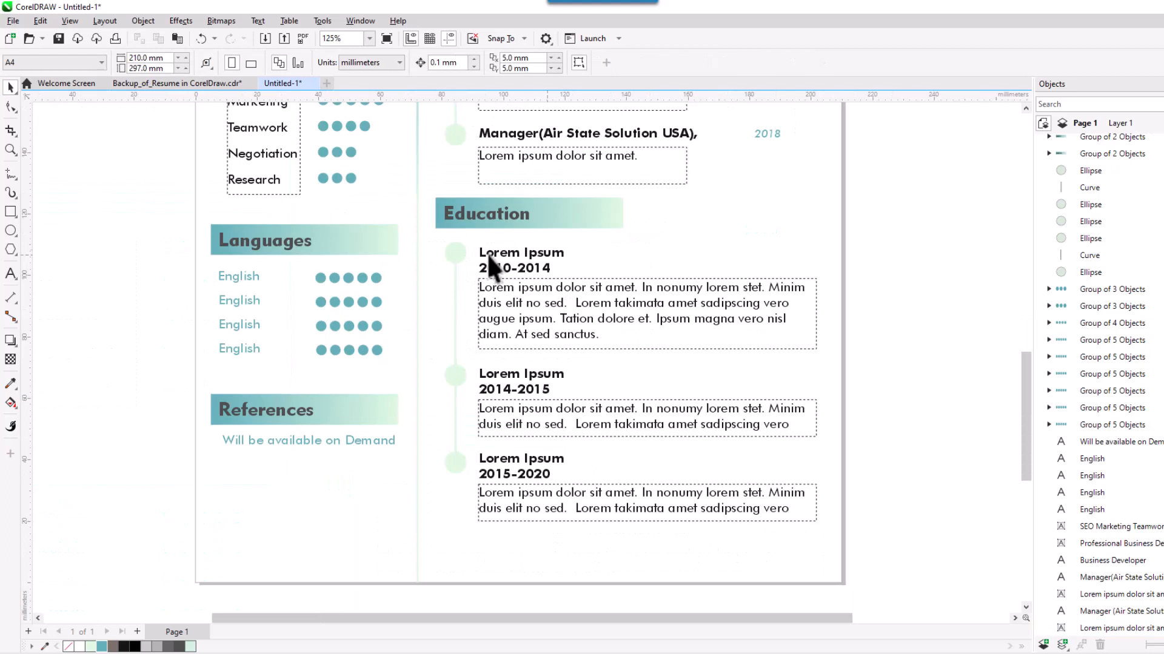
Rename the first Education entry heading to 'MCS (Master in Computer Science)'.
click(486, 254)
double_click(528, 262)
drag(564, 253, 478, 253)
text(M)
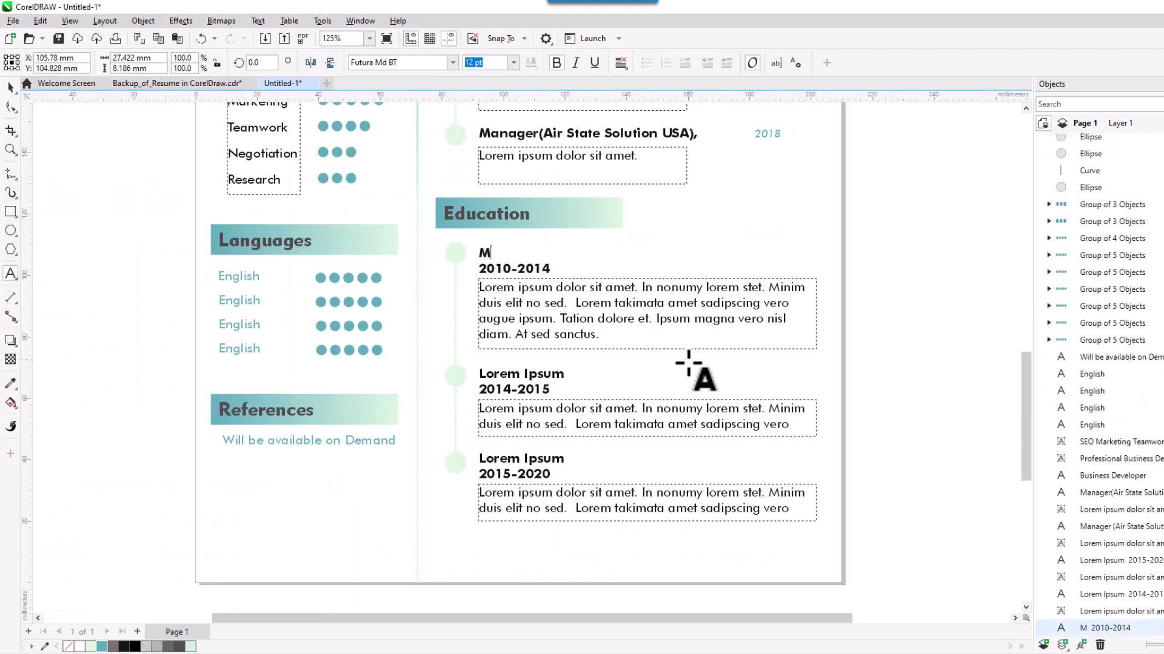
text(CS (Master in )
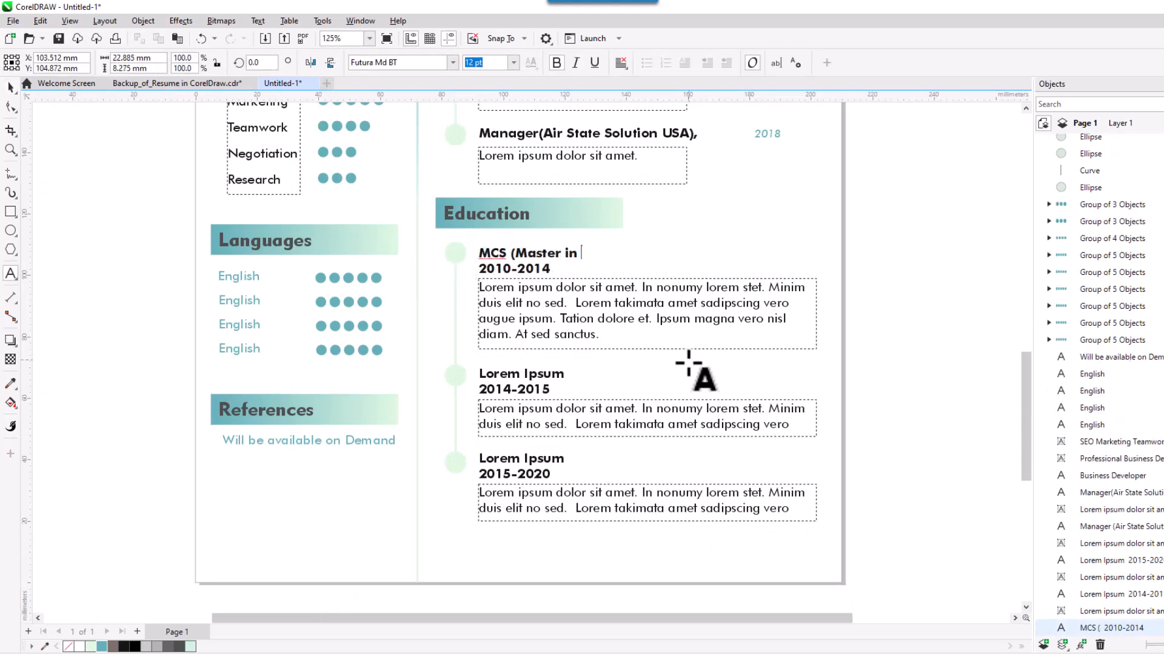
text(Computer Science))
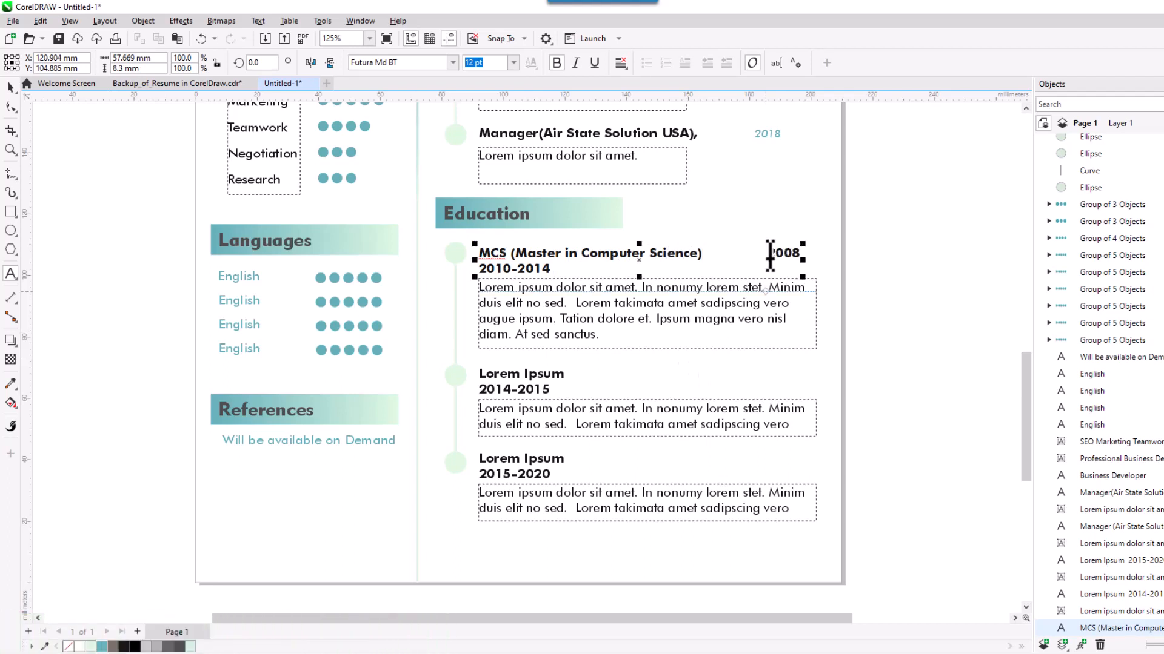
Make the entry's 2008 year 10 pt, italic, not bold and teal.
drag(767, 253, 800, 252)
click(555, 62)
click(575, 62)
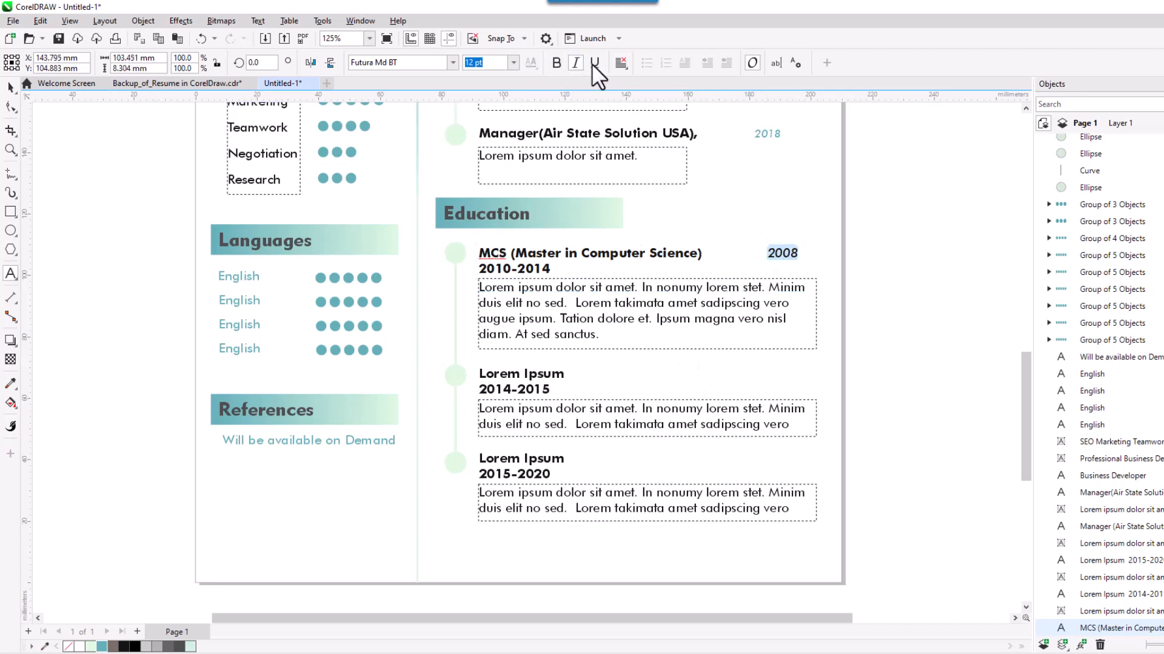
text(09)
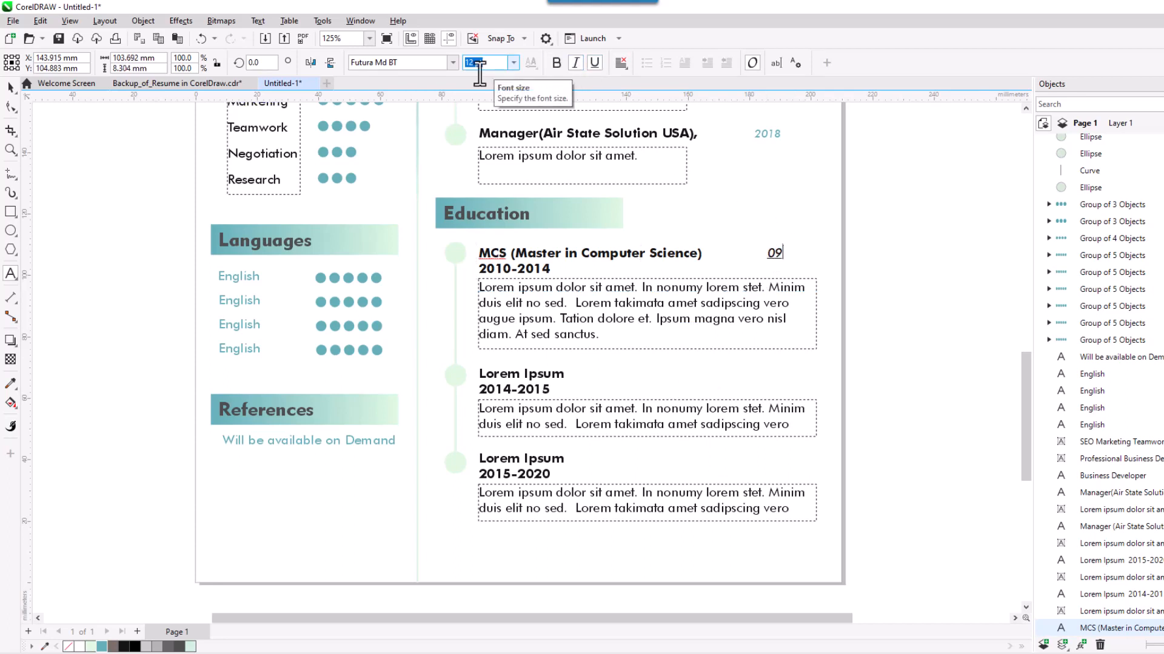
key(Return)
key(ctrl+z)
key(ctrl+z)
click(513, 63)
click(475, 122)
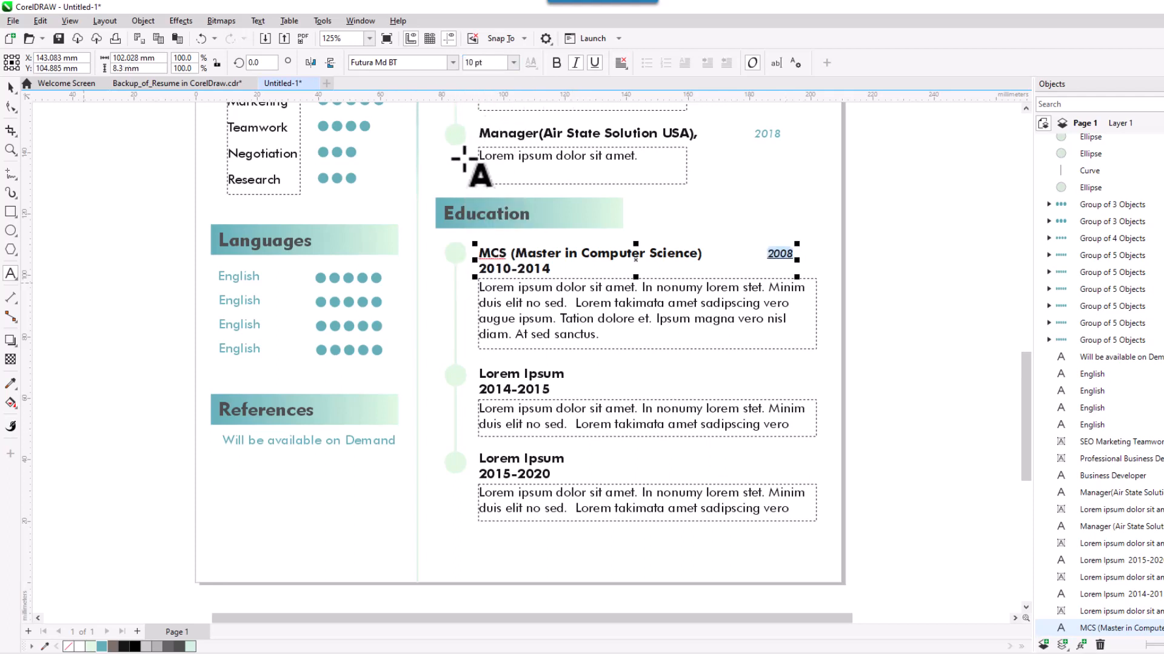
click(101, 646)
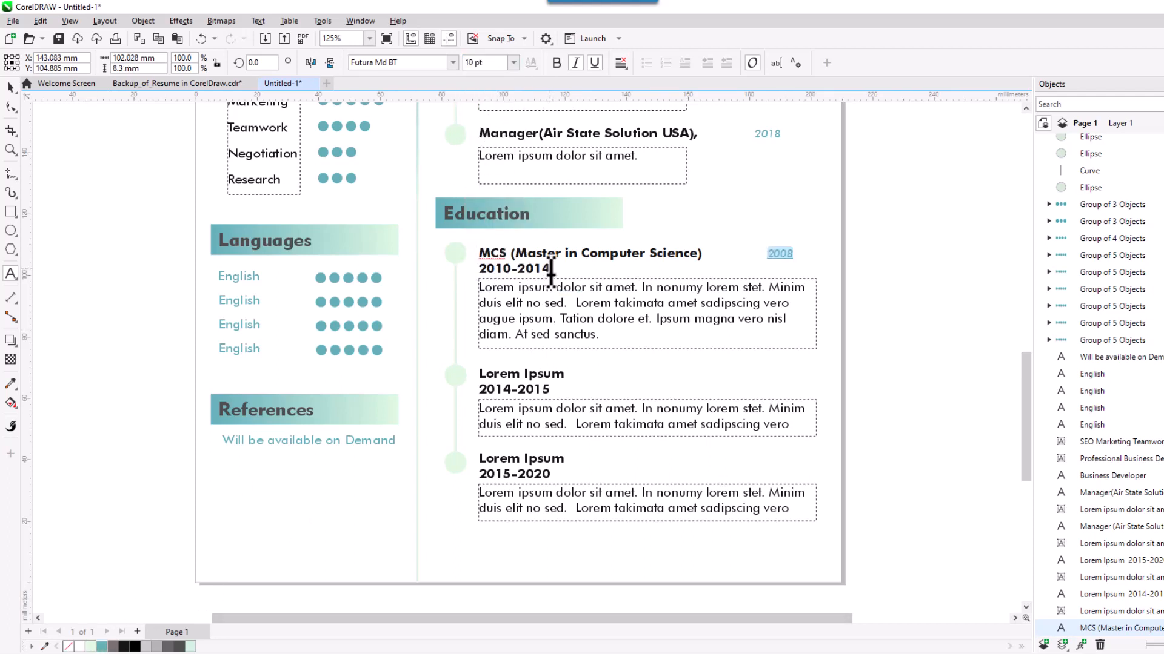
Replace the 2010-2014 line with 'University Of Chicago, USA'.
drag(550, 271, 479, 269)
text(University Of Chicago, USA)
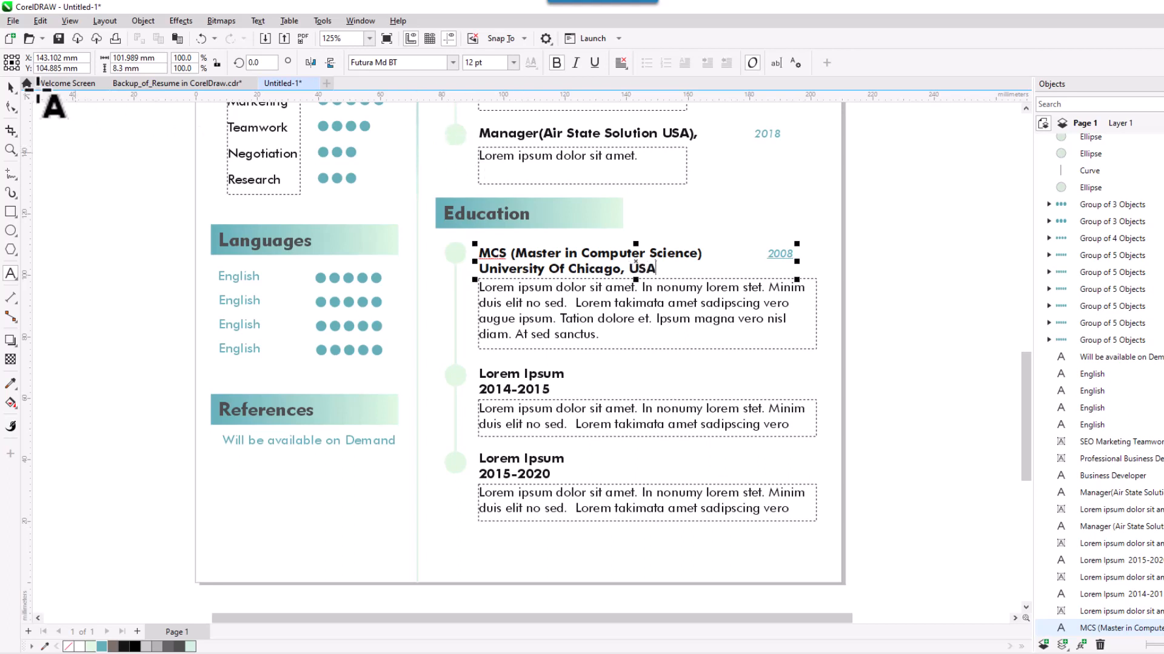
click(11, 86)
key(Escape)
Replace the MCS description with the main subjects studied, starting with Database and Data communication.
click(606, 332)
double_click(606, 332)
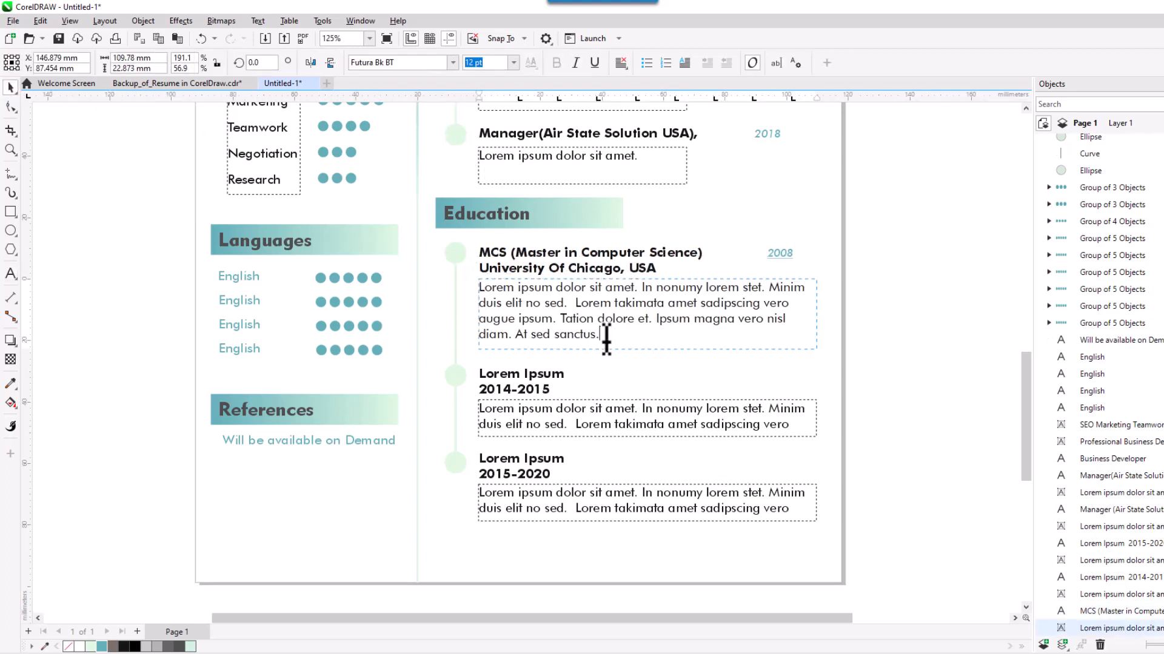
drag(606, 333, 479, 285)
text(Main Subjec)
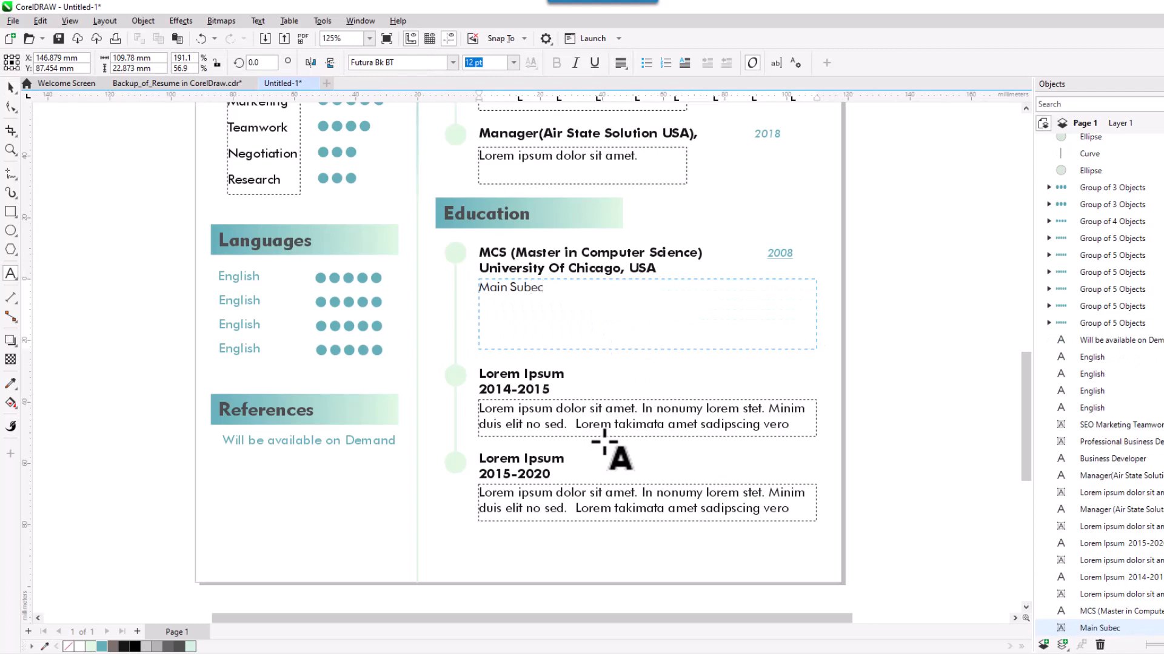
key(BackSpace)
key(BackSpace)
key(BackSpace)
key(BackSpace)
text(bject)
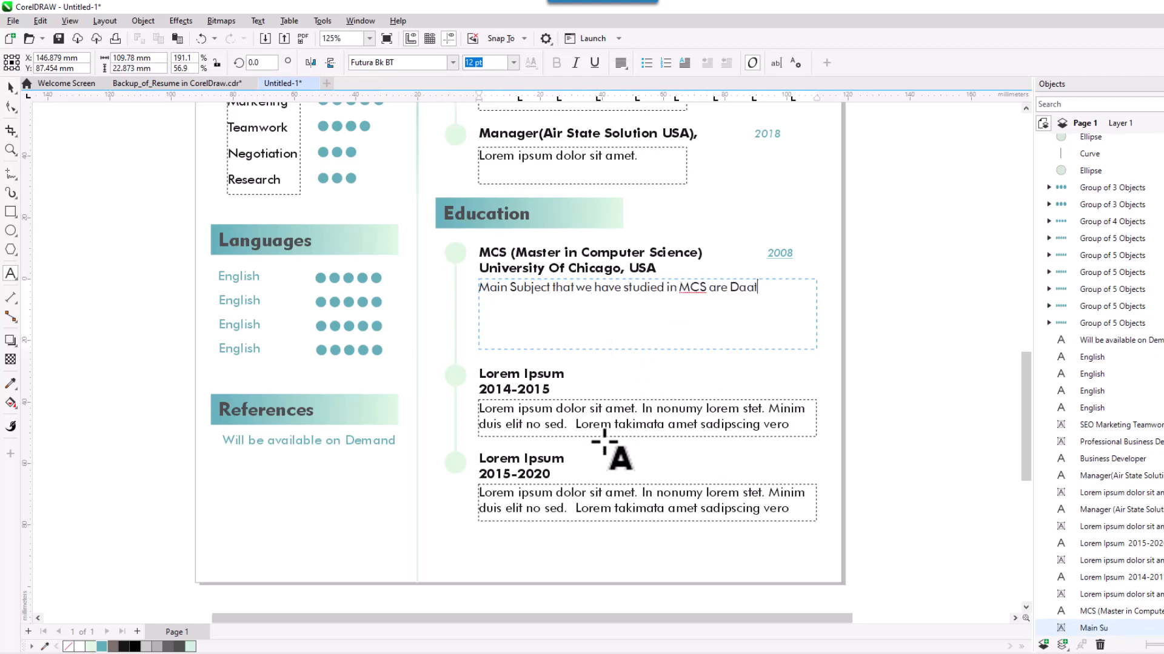
text( that we have studied in MCS are Database, Data com)
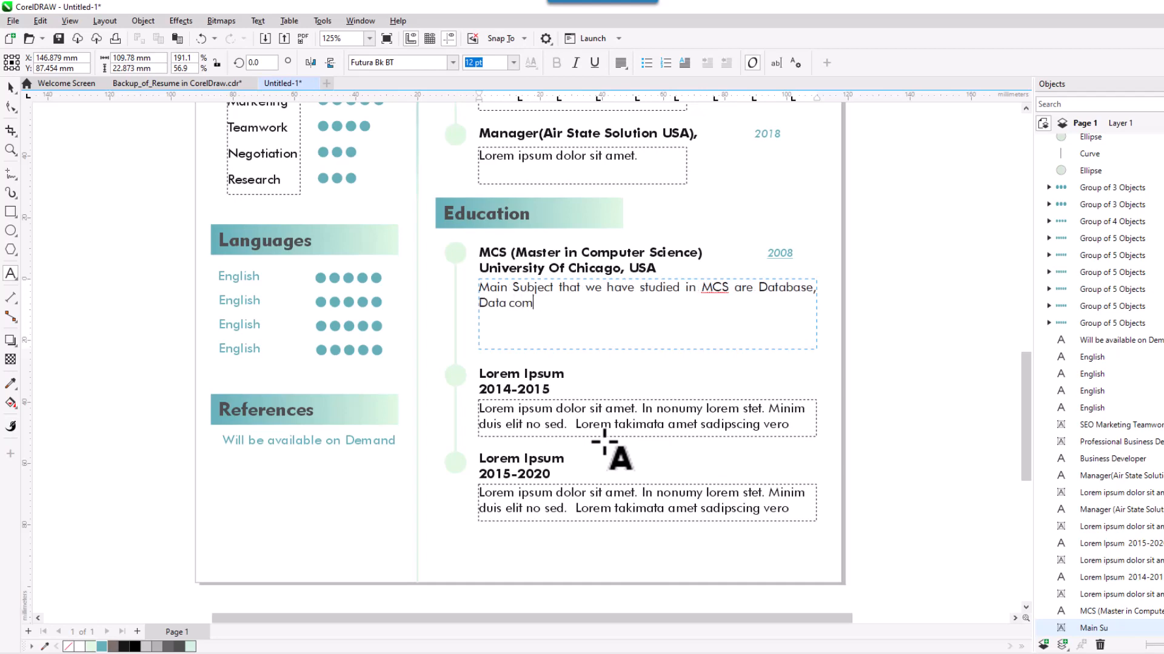
text(munoication, Data Structure, Object Oriented)
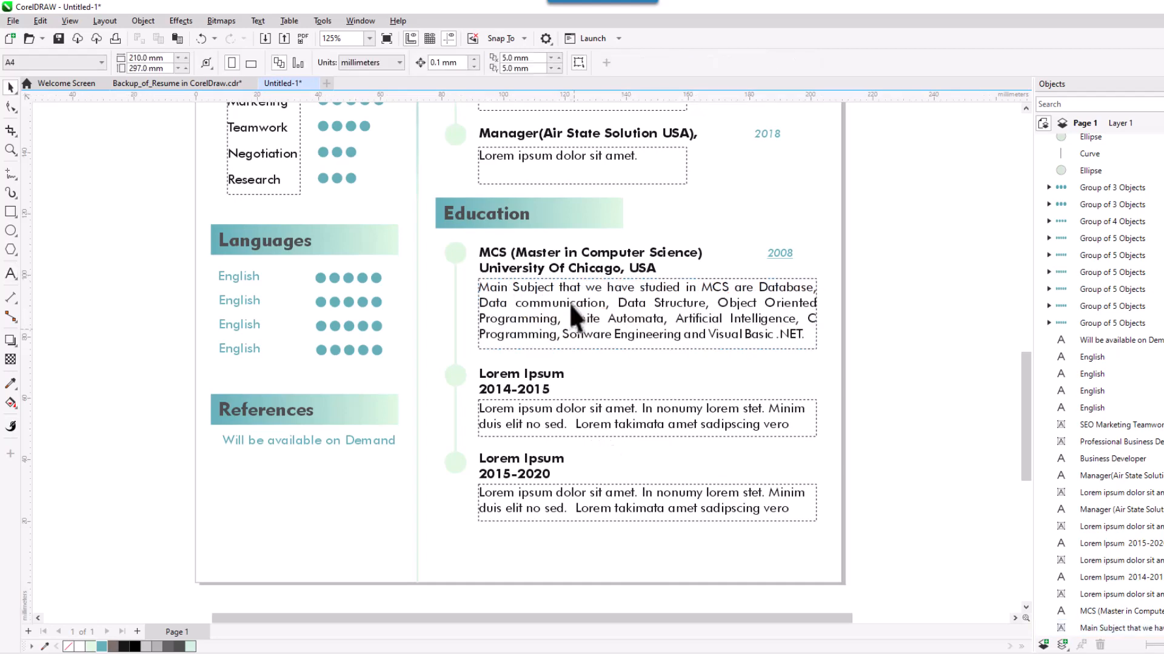
click(534, 377)
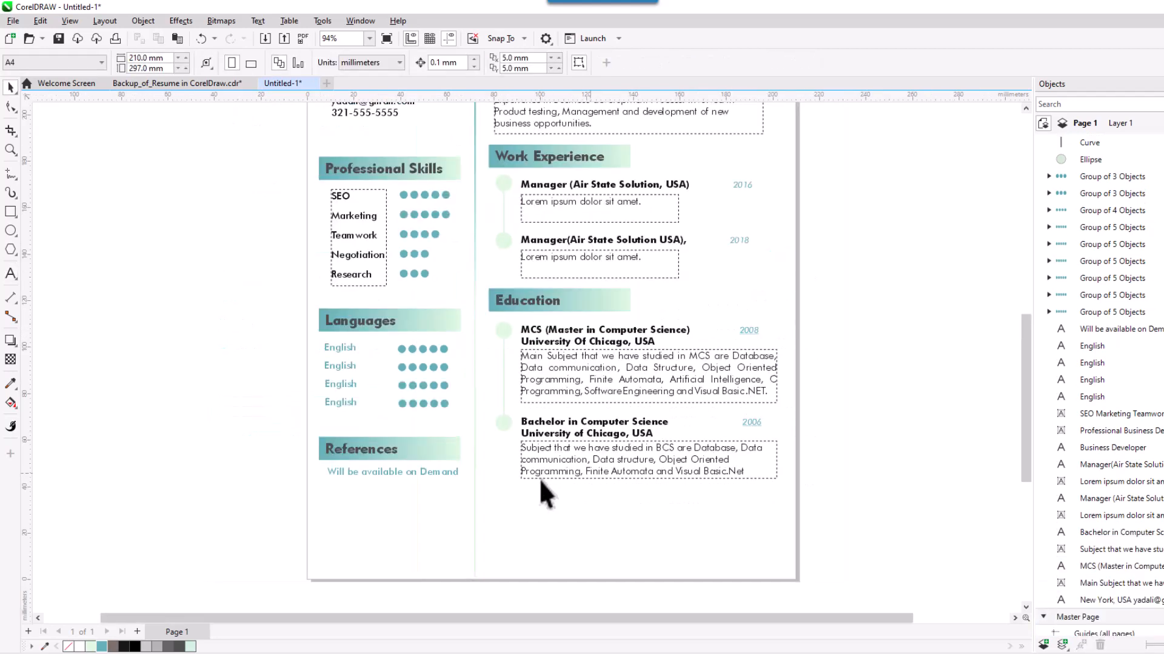
Pan and zoom out to about 71% to review the whole resume page.
drag(652, 518, 670, 535)
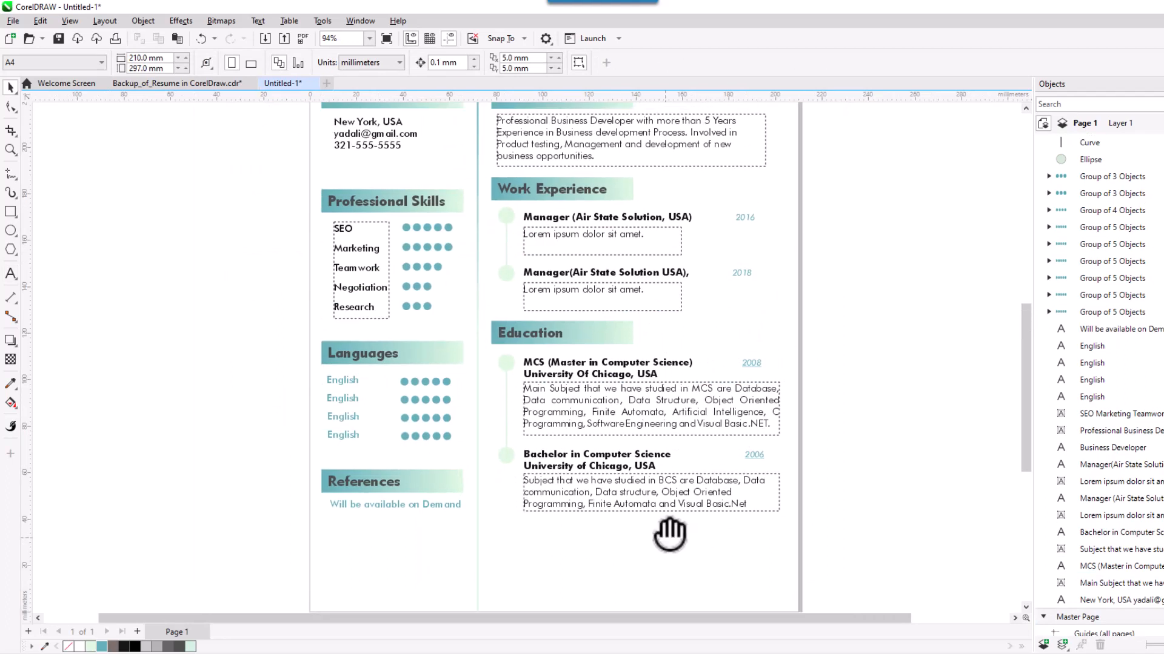
drag(719, 472, 720, 514)
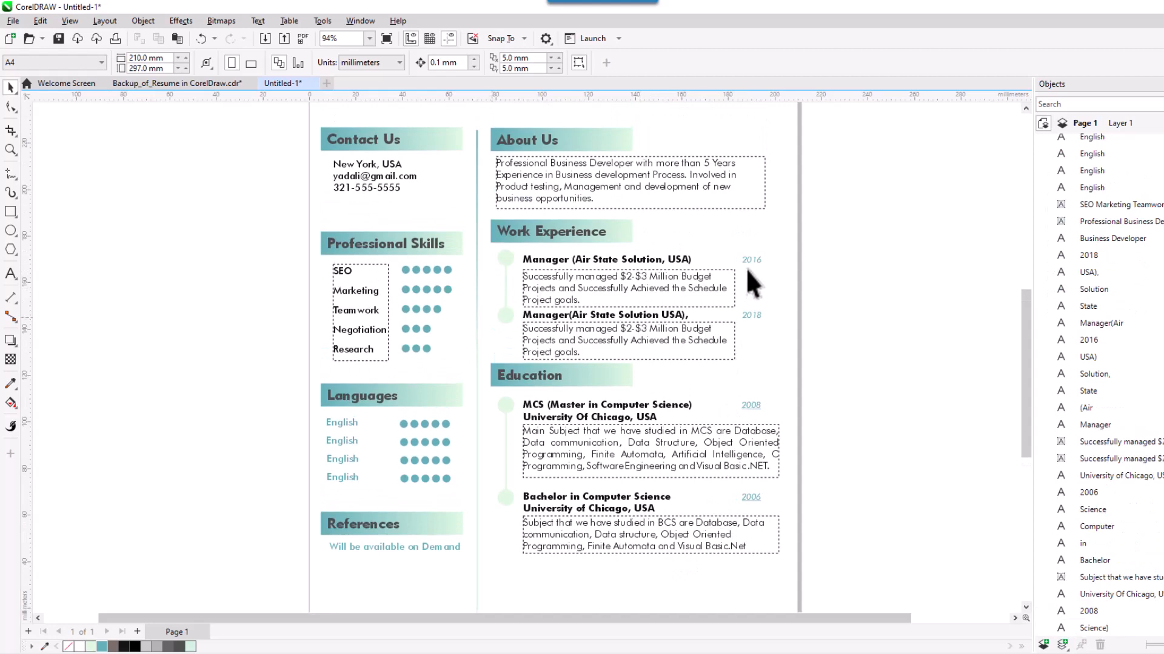
drag(752, 124, 754, 208)
drag(479, 304, 495, 351)
scroll(493, 350, down, 2)
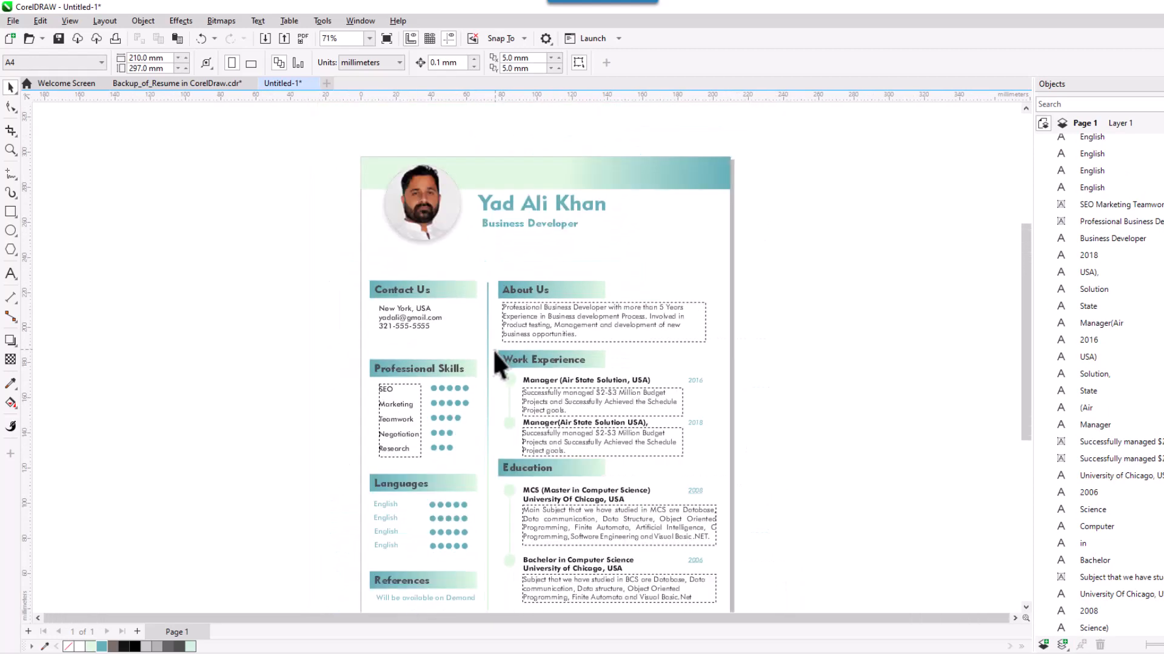
drag(612, 504, 612, 475)
scroll(613, 481, down, 3)
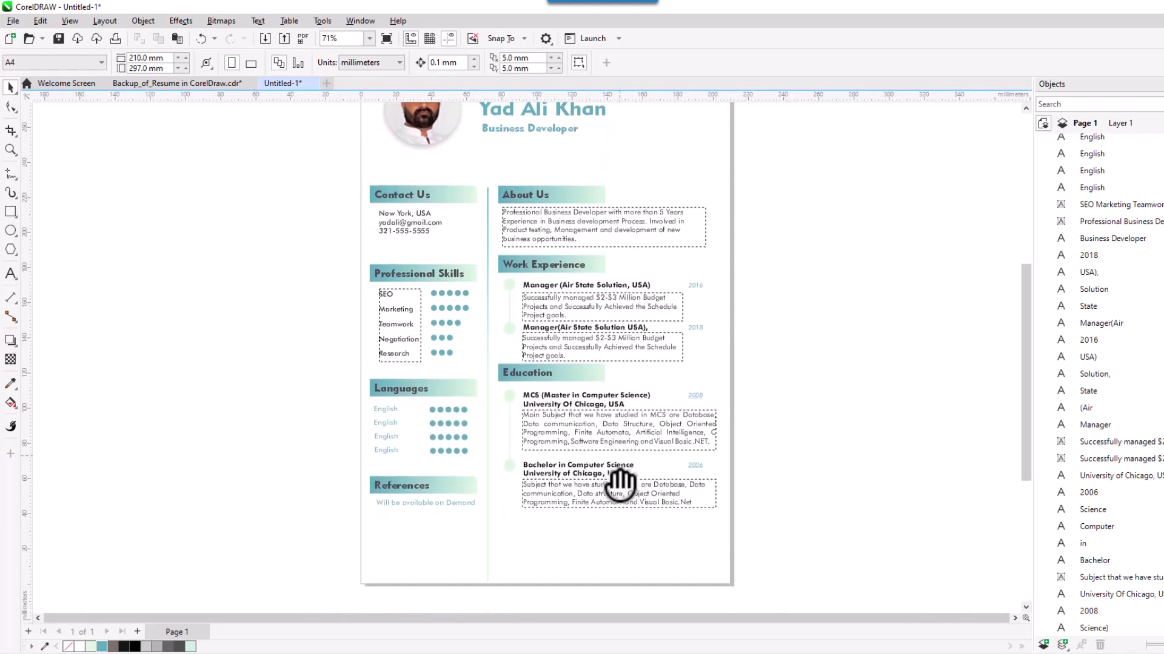
scroll(619, 483, up, 3)
scroll(619, 483, up, 2)
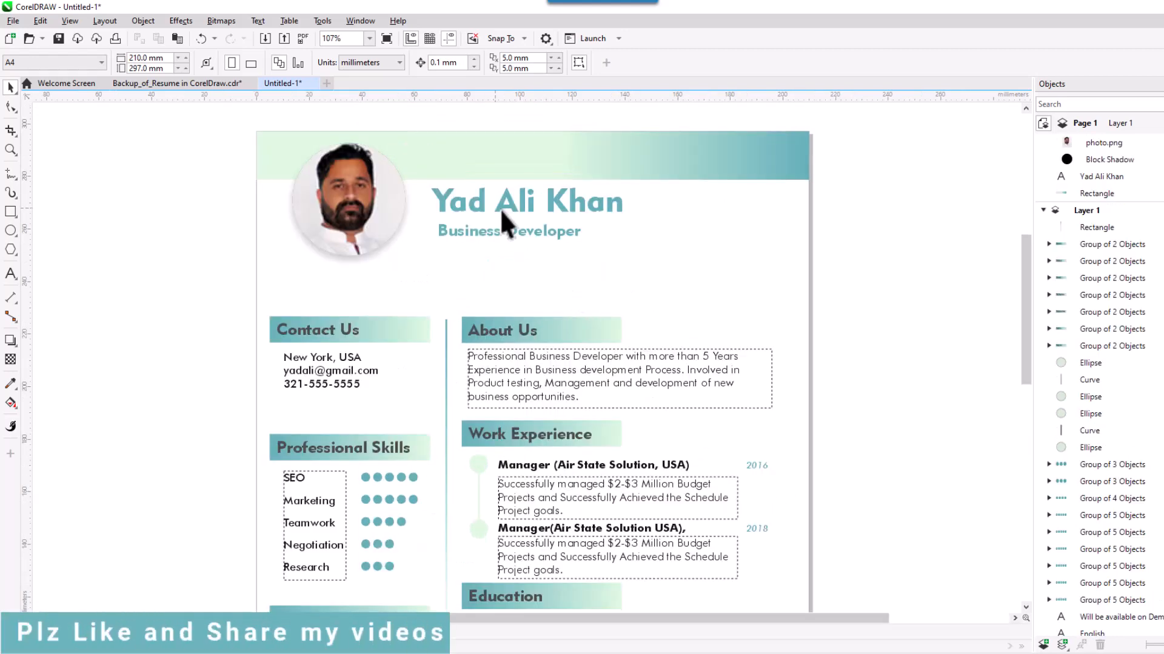
Paste the Facebook and Twitter profile links under the Business Developer title and nudge them up.
key(ctrl+v)
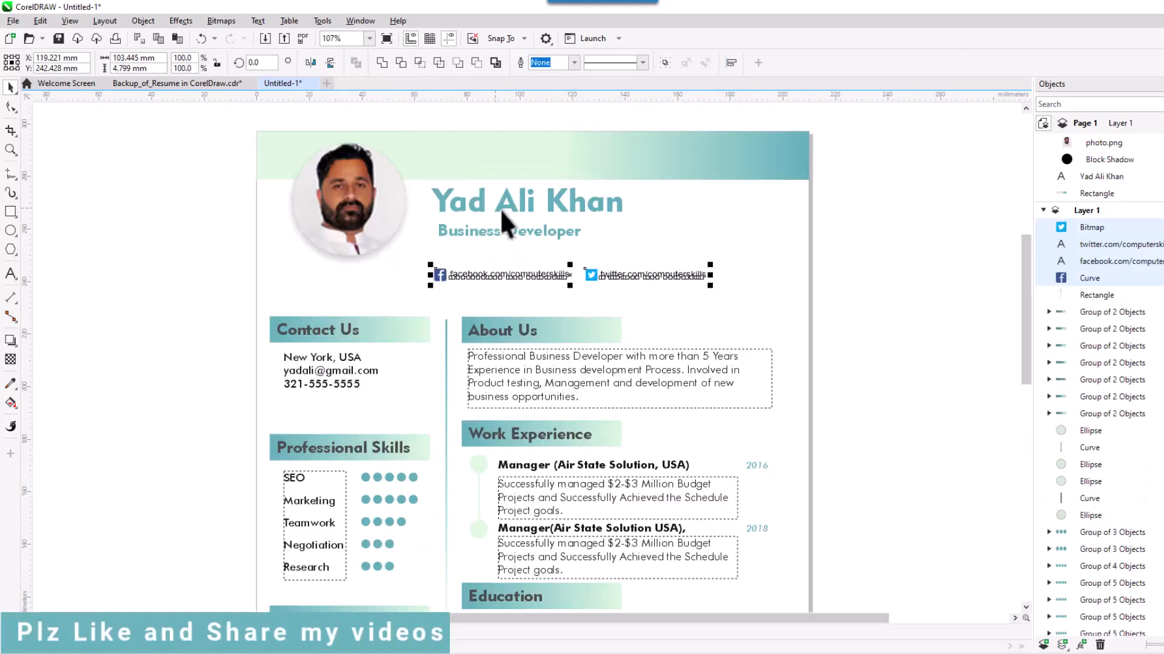
click(766, 314)
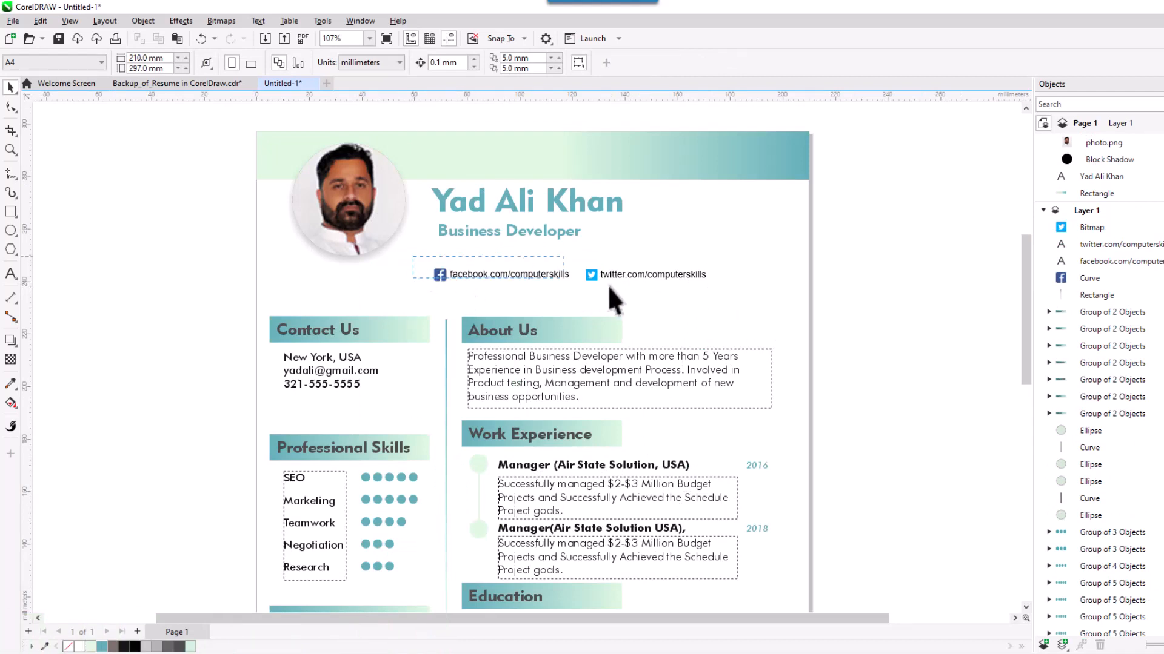
drag(608, 287, 733, 296)
key(Up)
key(Up)
key(Up)
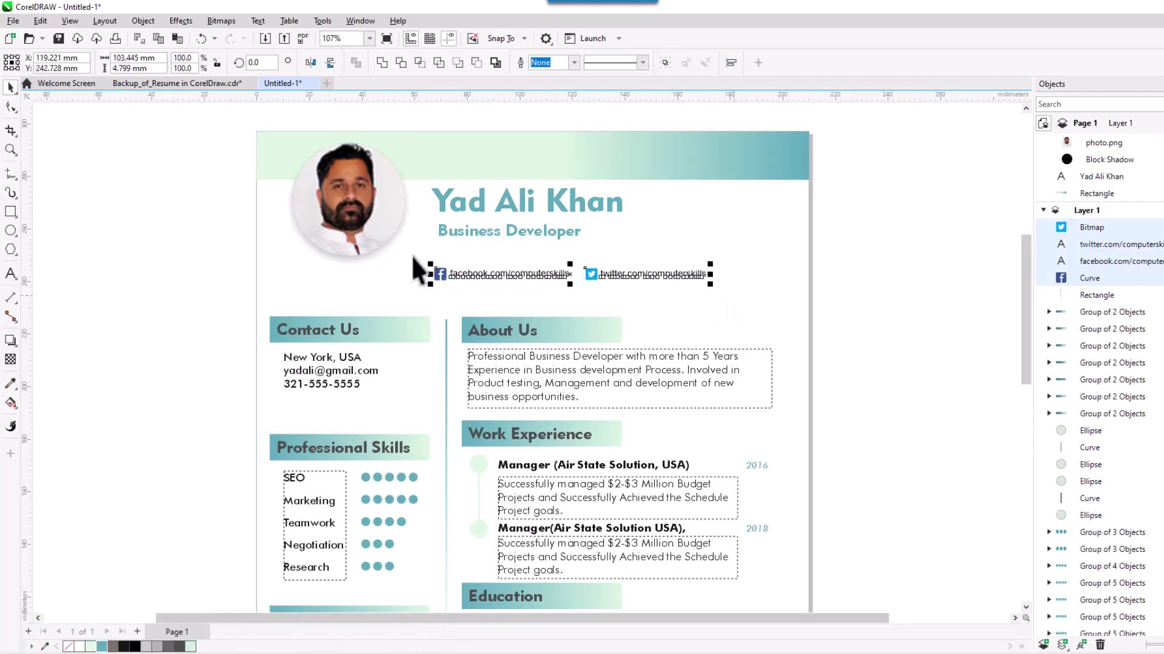
key(Up)
key(Up)
key(Up)
key(Up)
key(Up)
key(Up)
key(Up)
key(Up)
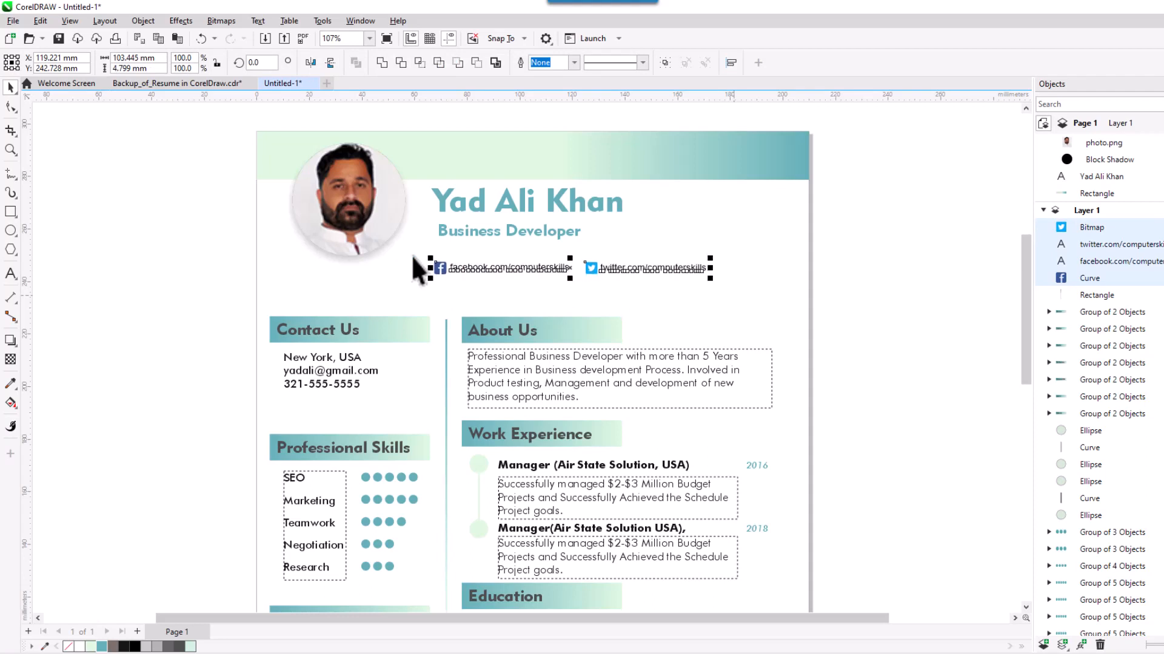
key(Up)
key(Up)
key(Up)
key(Up)
key(Up)
key(Up)
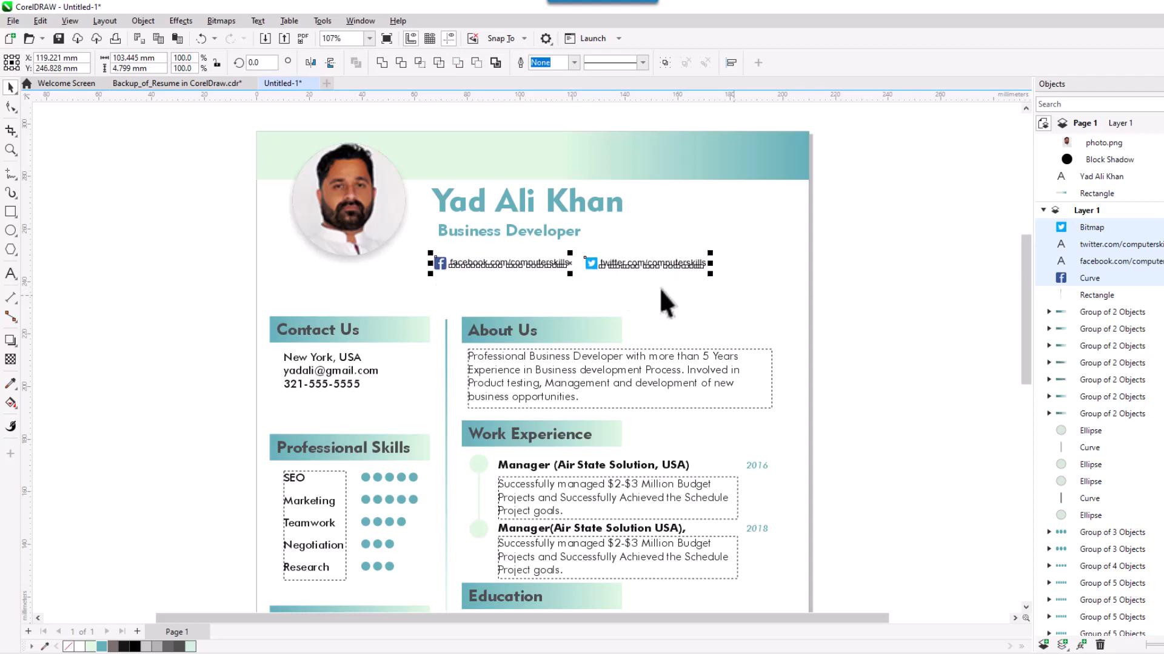
click(733, 297)
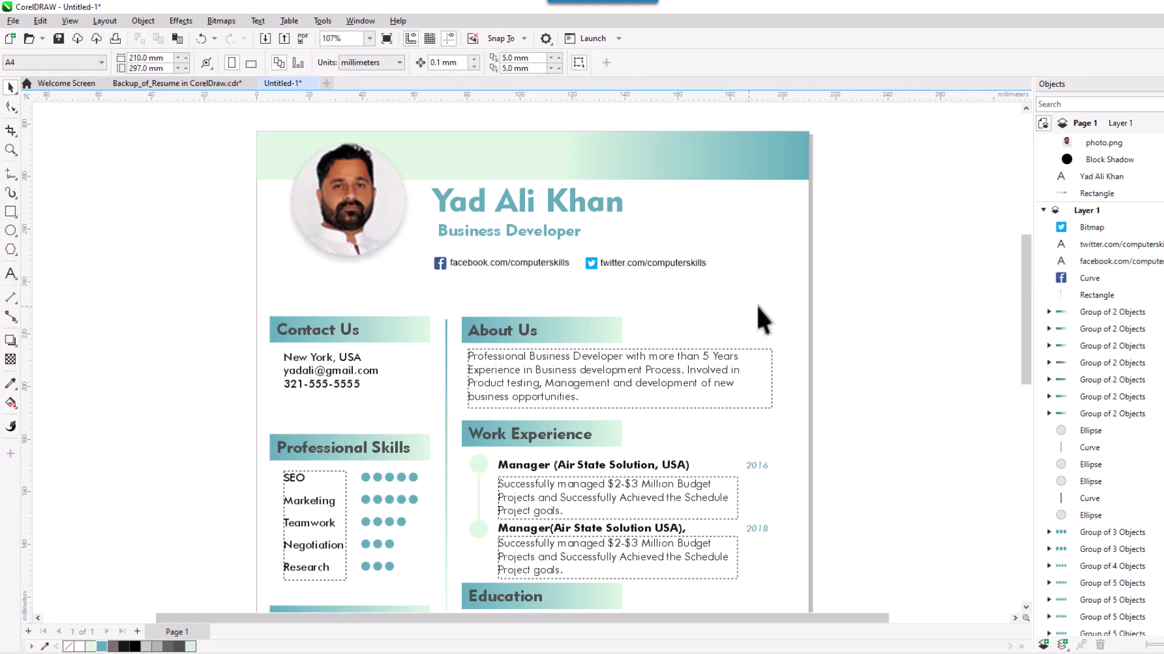